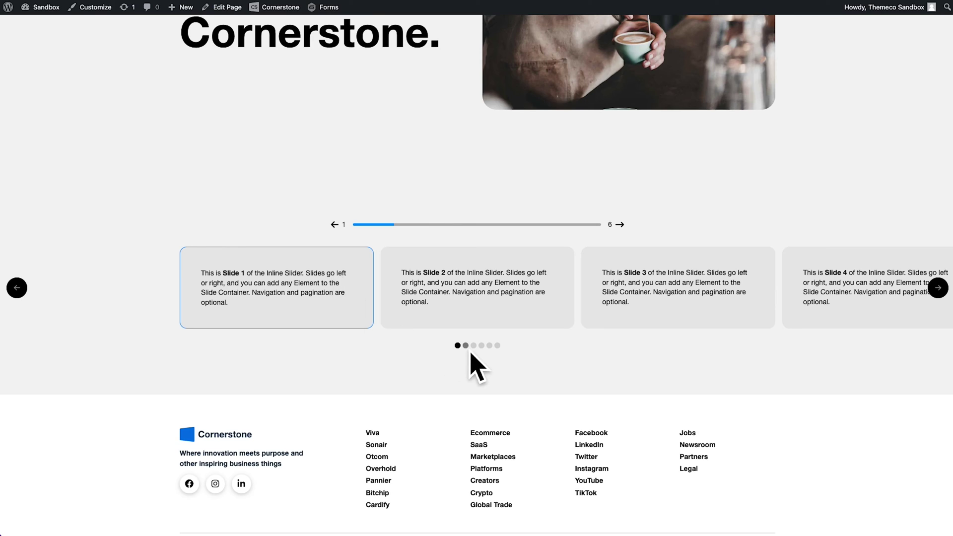
# - Try out the finished inline slider on the live page using its pagination dots and its next and previous arrows
pyautogui.click(466, 346)
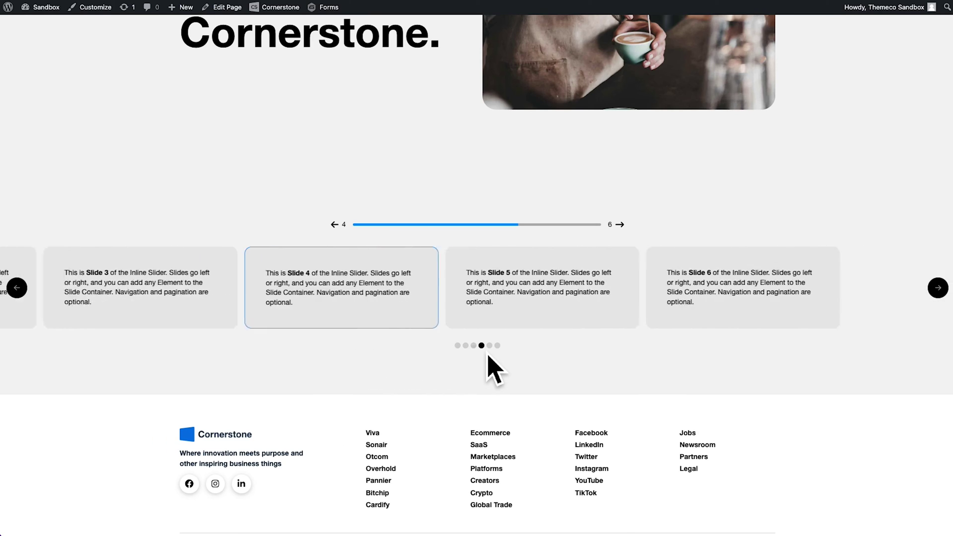
pyautogui.click(937, 288)
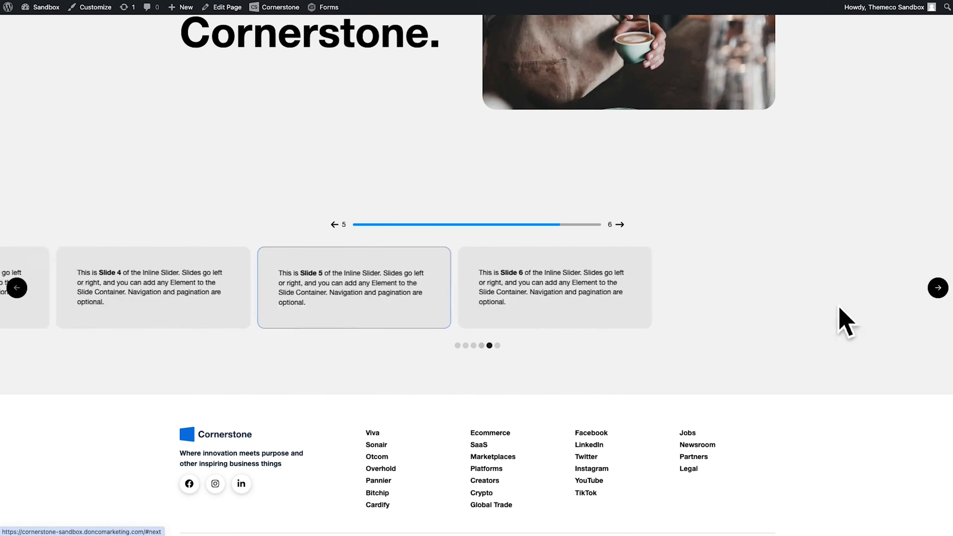
pyautogui.click(17, 288)
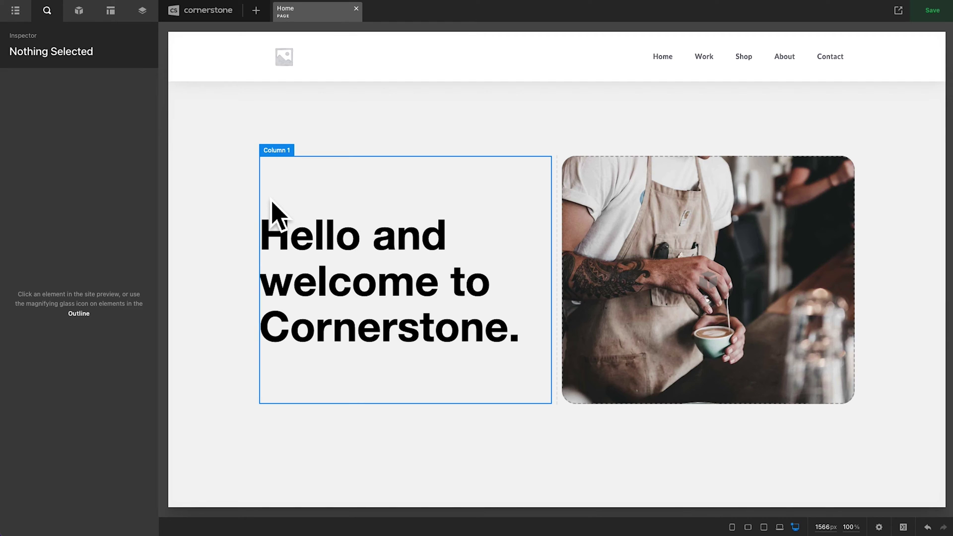
# - Insert a new empty section between Section 1 and the existing slider section of the Home page
pyautogui.scroll(-6, 273, 208)
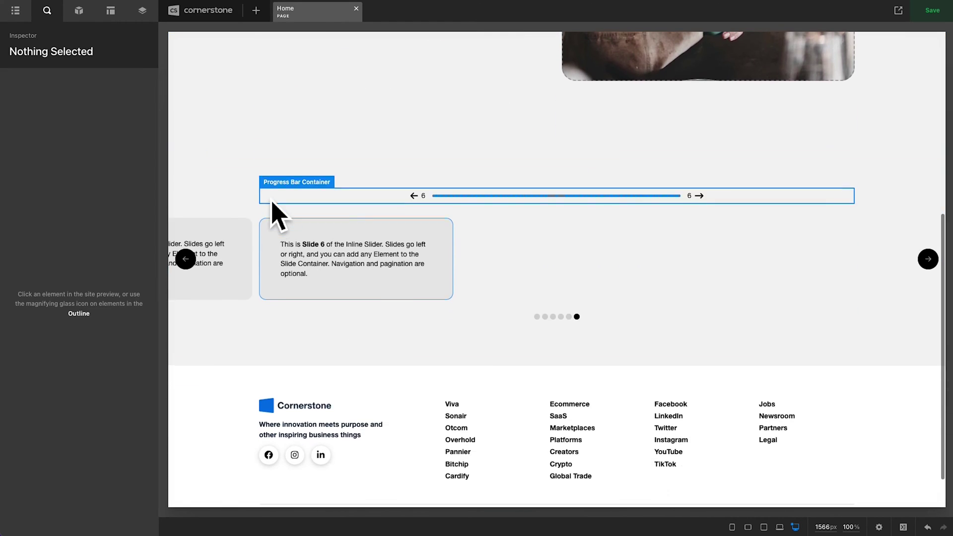
pyautogui.scroll(-1, 273, 209)
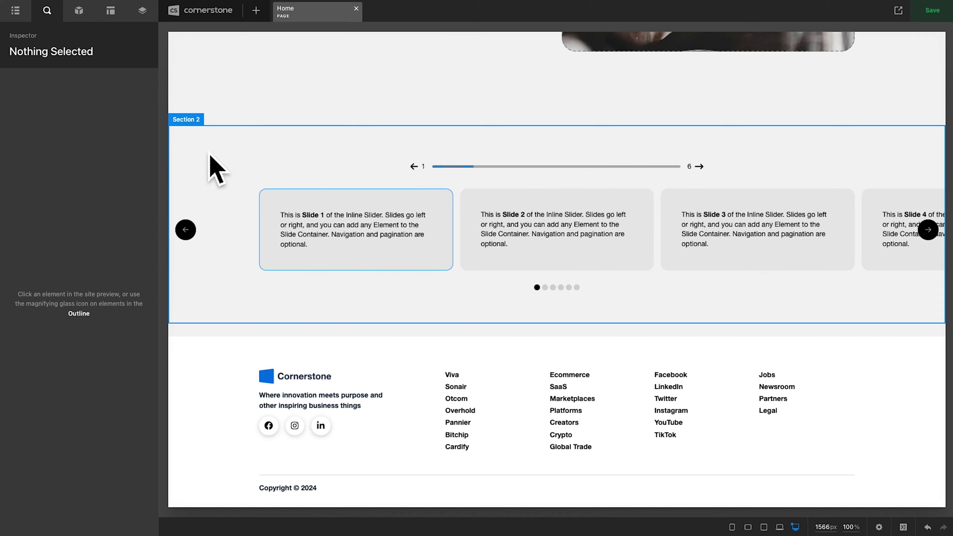
pyautogui.click(16, 10)
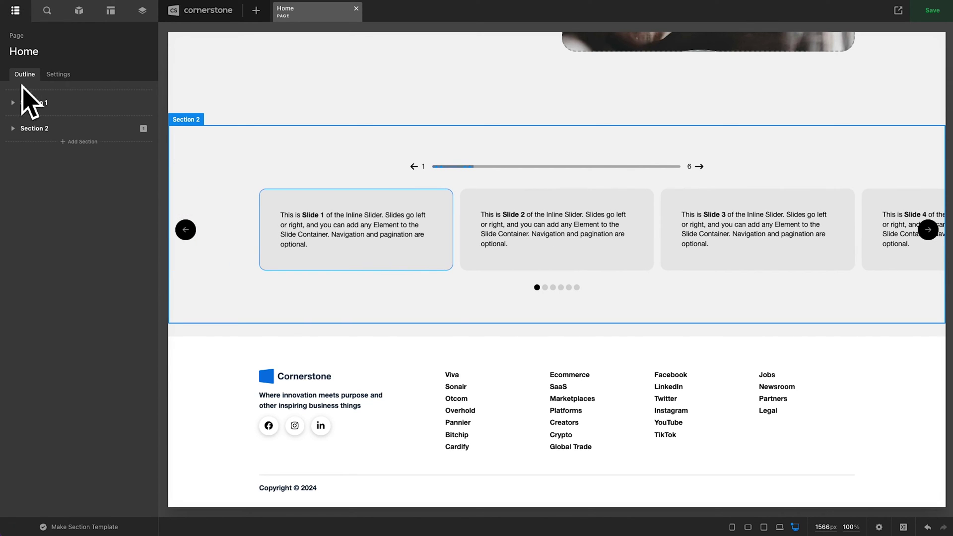
pyautogui.click(72, 115)
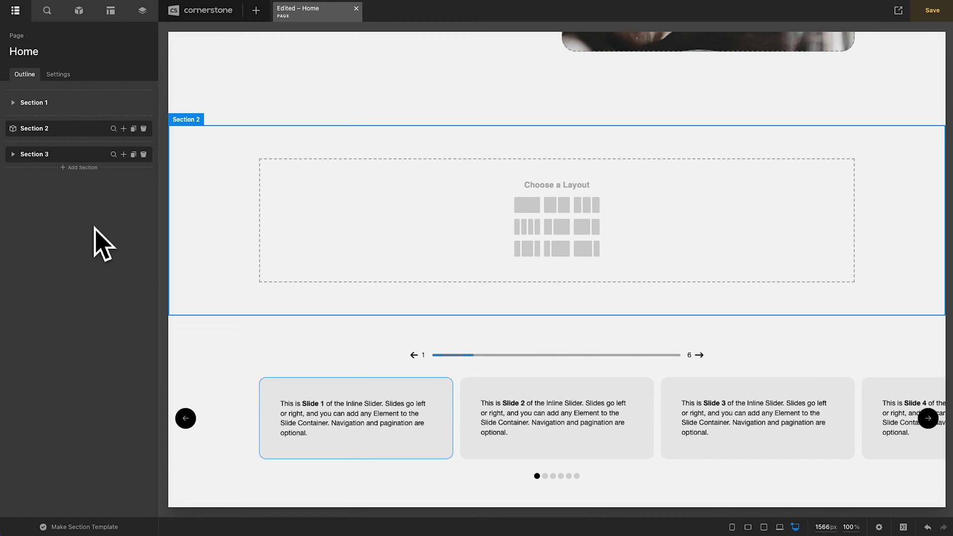
# - Give the new empty Section 2 a light grey background colour
pyautogui.click(222, 238)
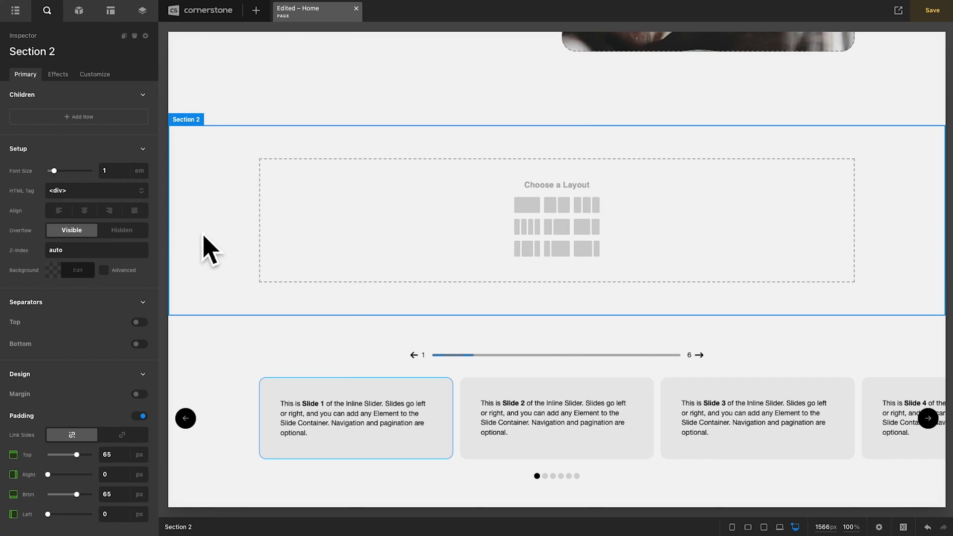
pyautogui.click(77, 271)
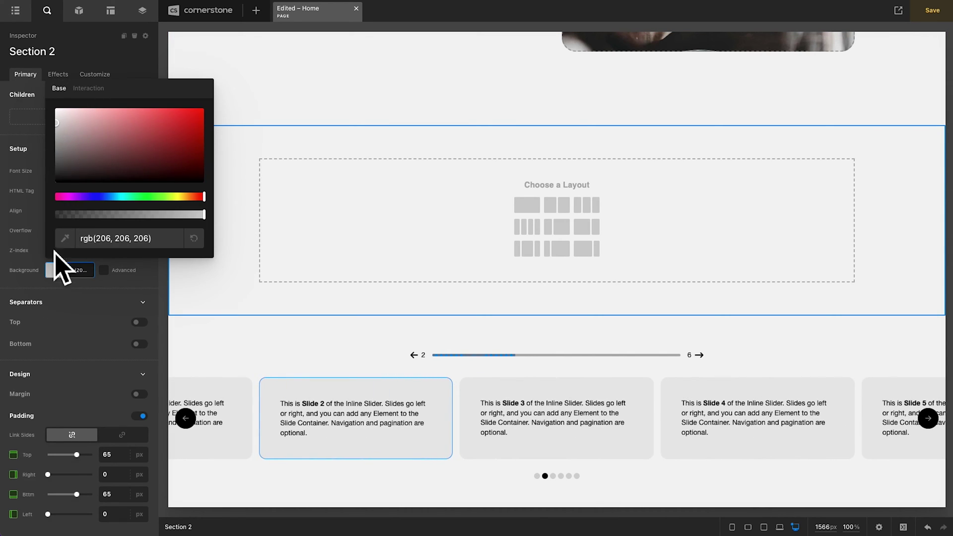
pyautogui.click(55, 269)
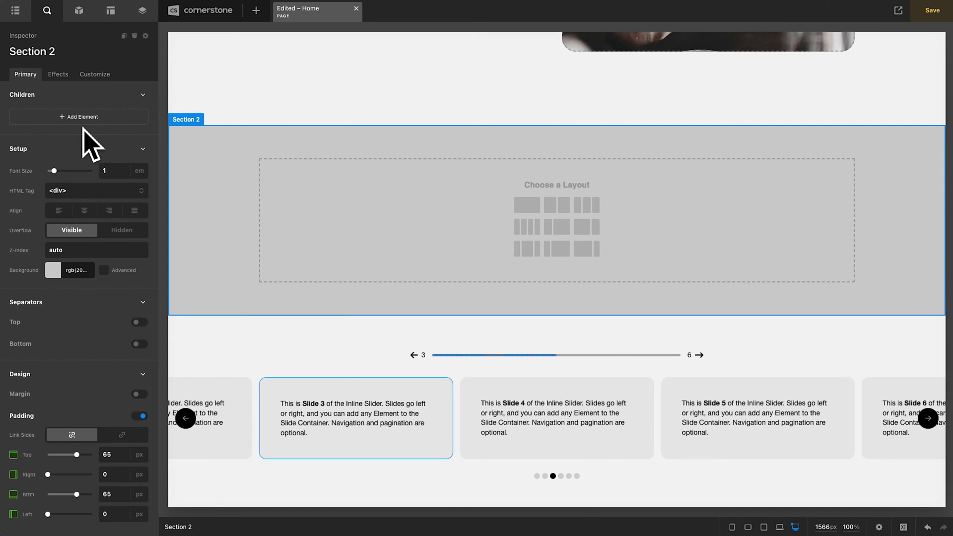
# - Find the slider elements and add a Slider (Inline) to the grey Section 2
pyautogui.click(84, 123)
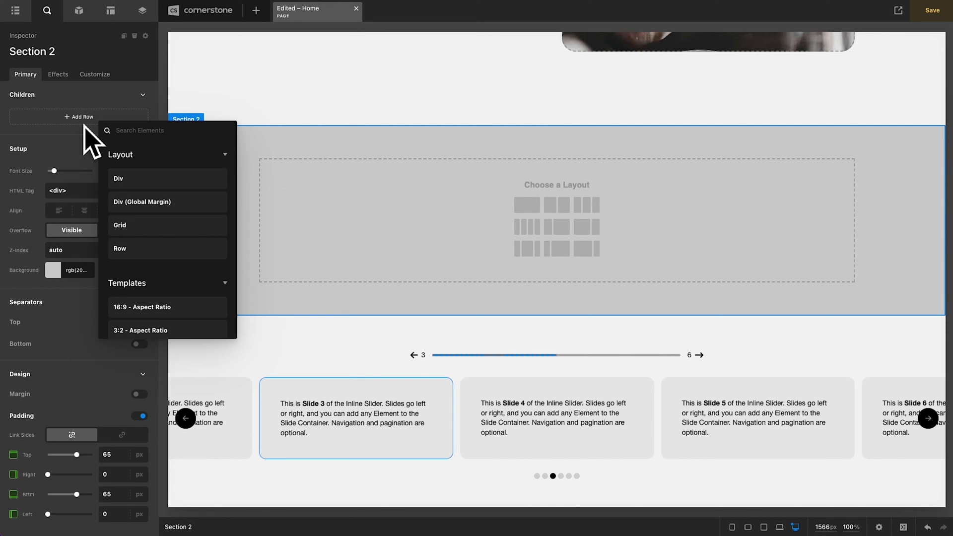
pyautogui.write('slider')
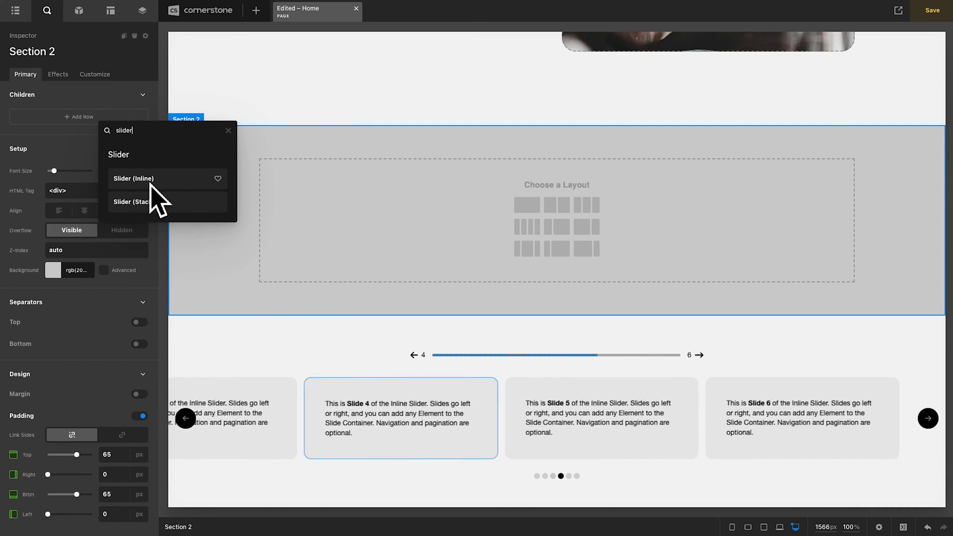
pyautogui.click(150, 183)
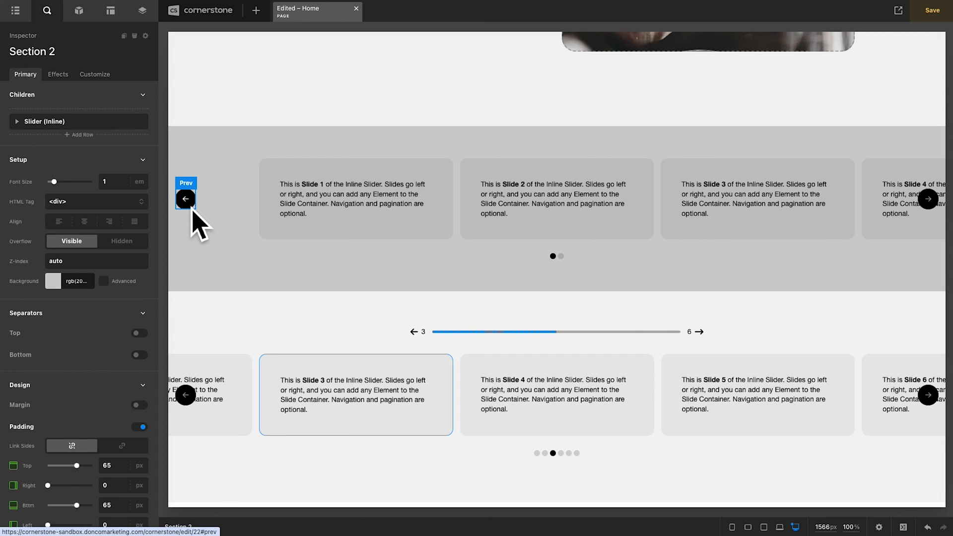
# - Delete the Pagination element and the Slide Navigation element from the new inline slider in Section 2
pyautogui.click(566, 264)
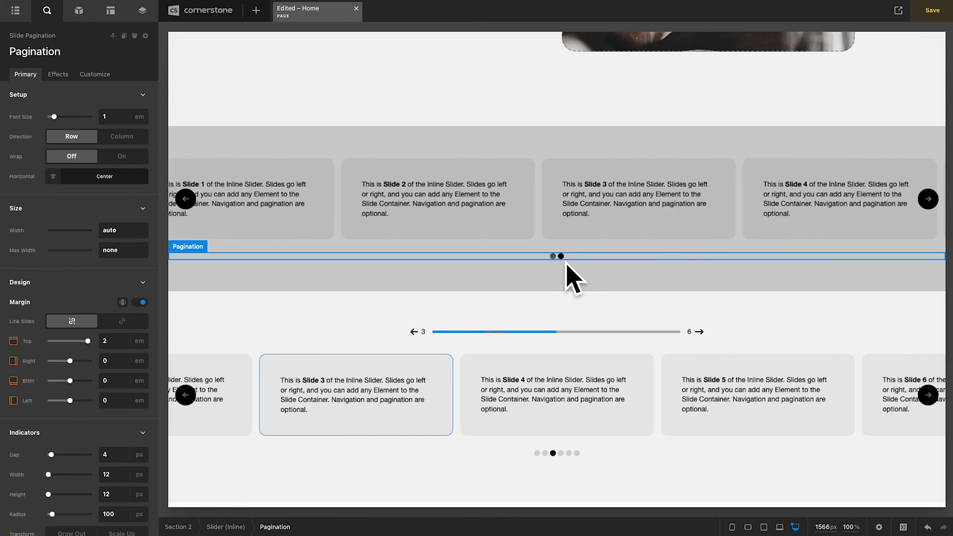
pyautogui.click(135, 36)
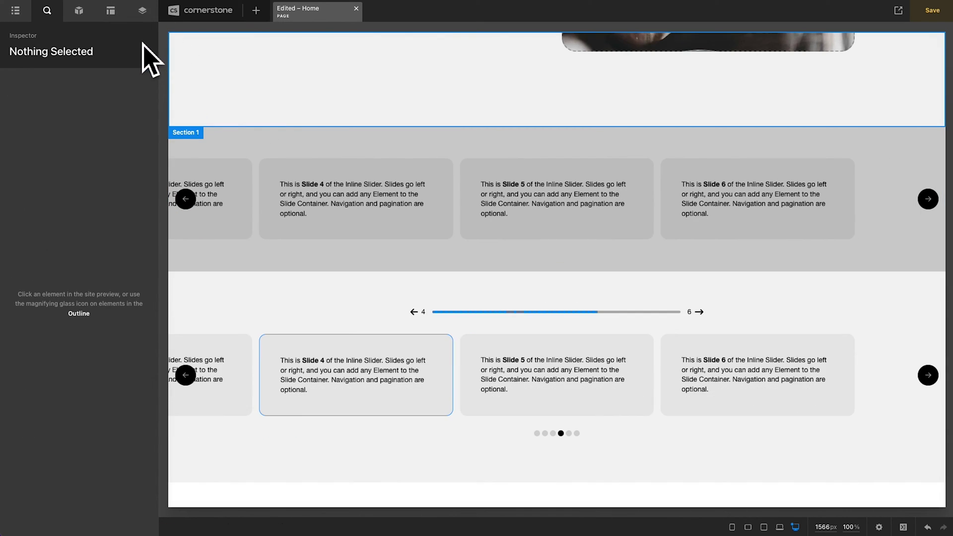
pyautogui.click(262, 168)
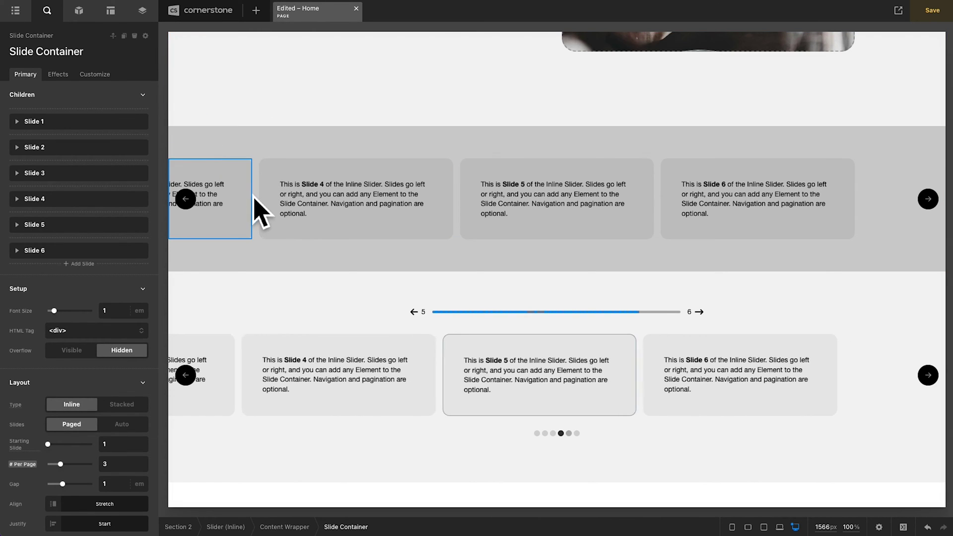
pyautogui.click(113, 36)
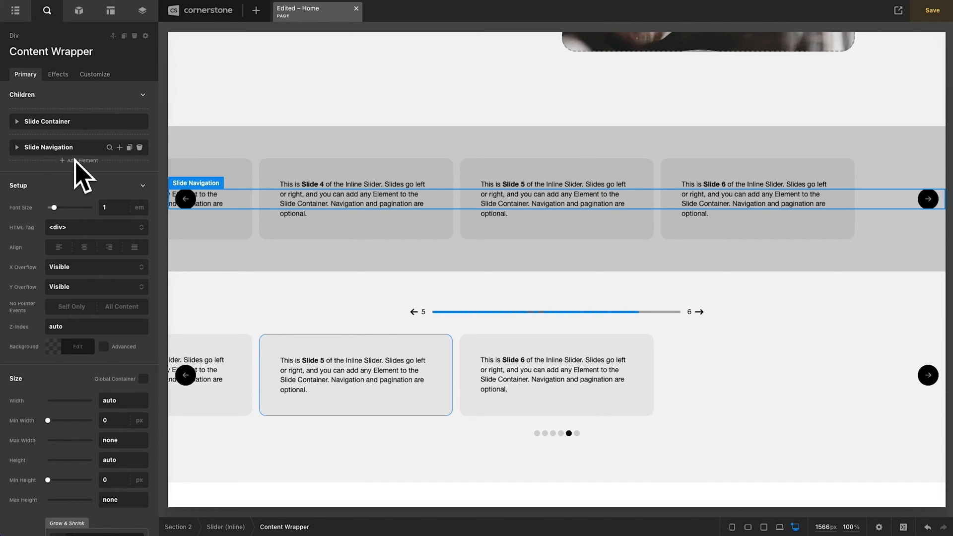
pyautogui.click(140, 148)
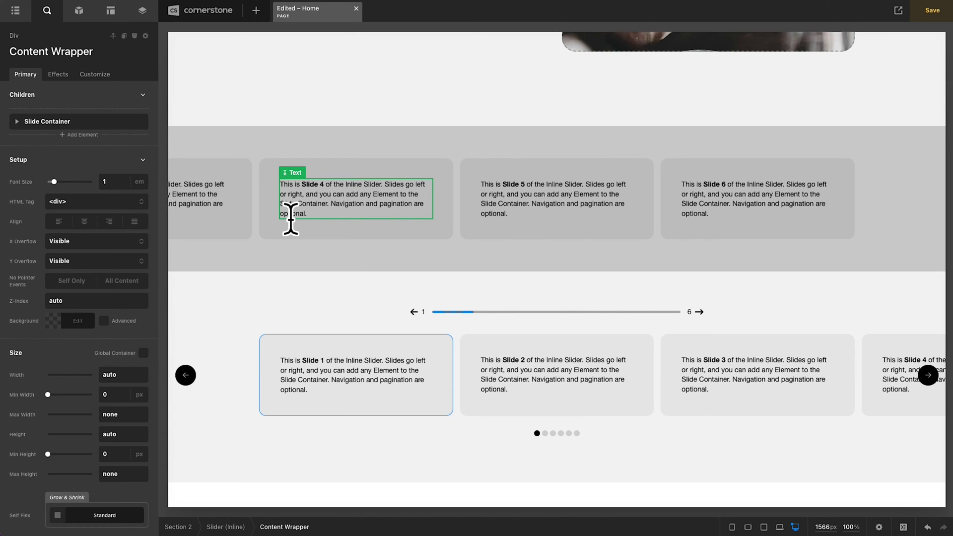
# - Add a Div (Global Margin) to Section 2 above the inline slider
pyautogui.click(241, 154)
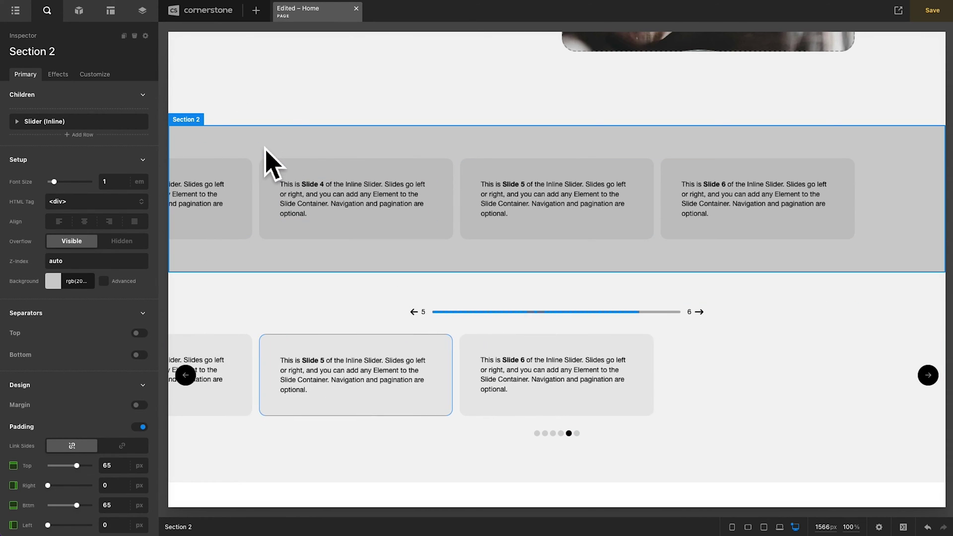
pyautogui.click(84, 117)
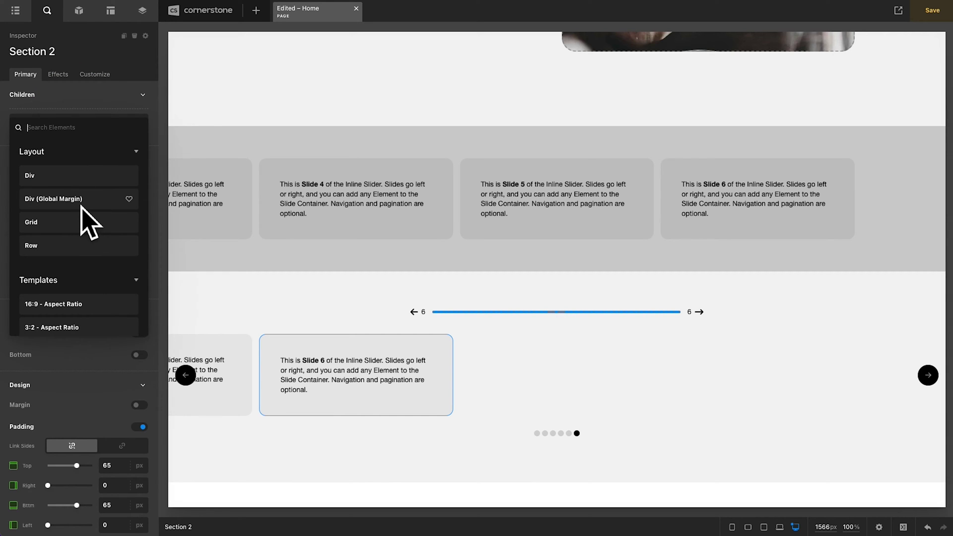
pyautogui.click(78, 204)
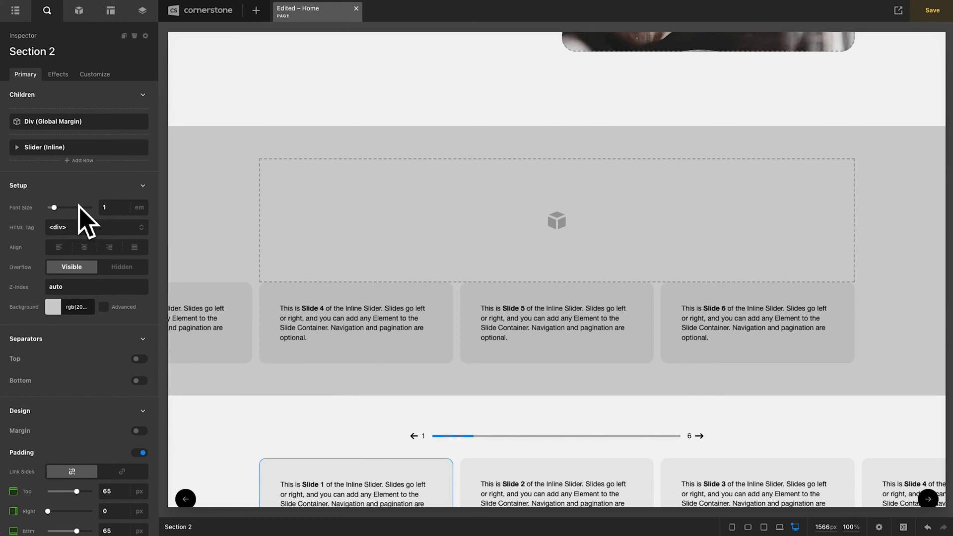
# - Set the bottom margin of the new global-margin div to 4 em
pyautogui.click(311, 222)
pyautogui.scroll(-6, 102, 307)
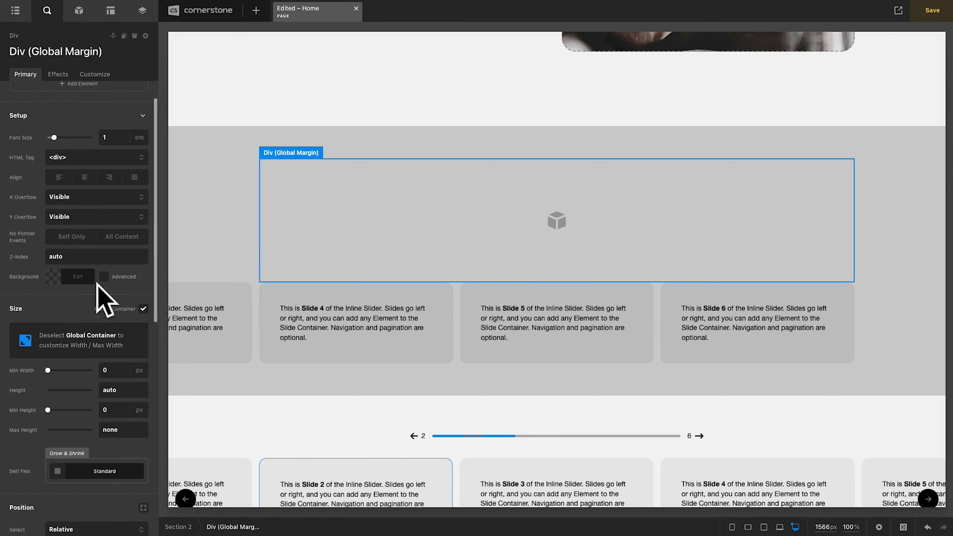
pyautogui.click(119, 409)
pyautogui.write('4em')
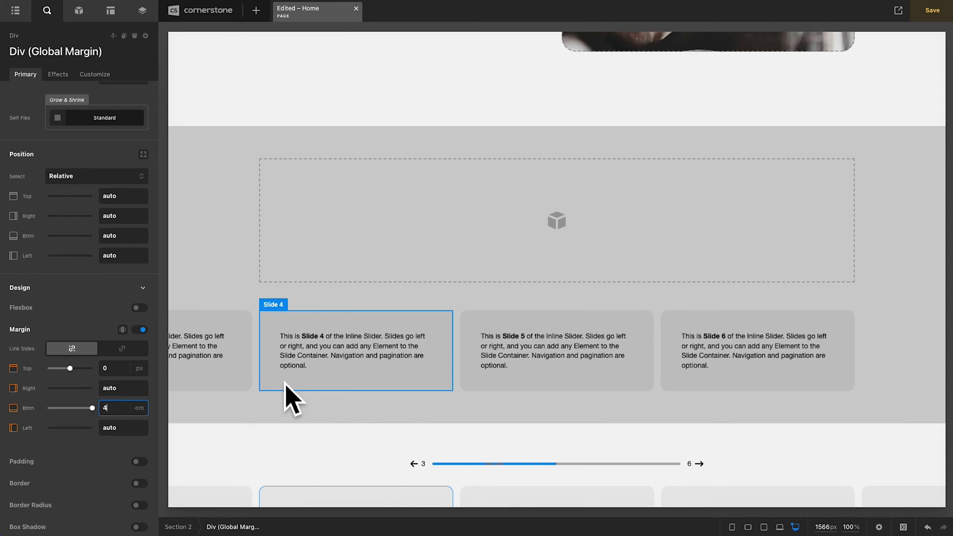
# - Rename the empty div above the slider as Progress Bar Container
pyautogui.click(310, 223)
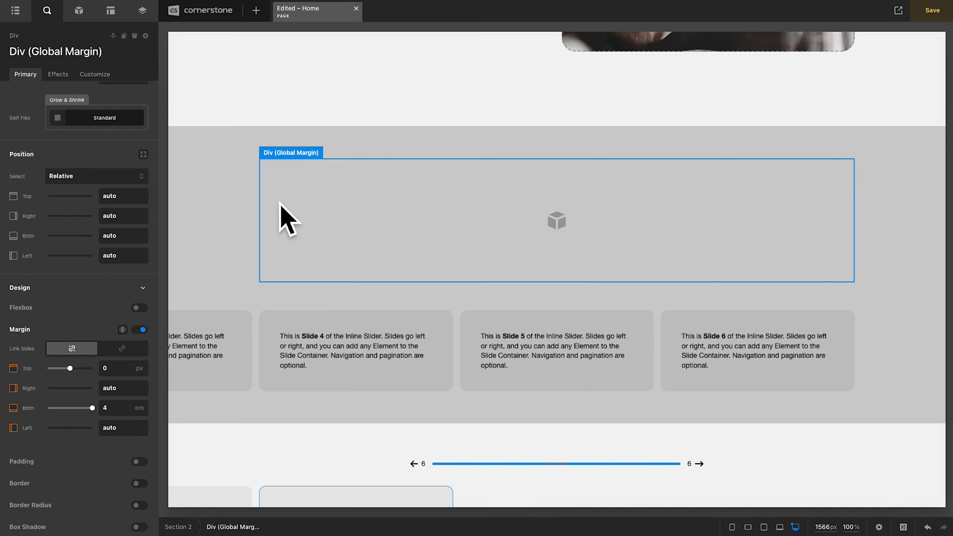
pyautogui.click(56, 52)
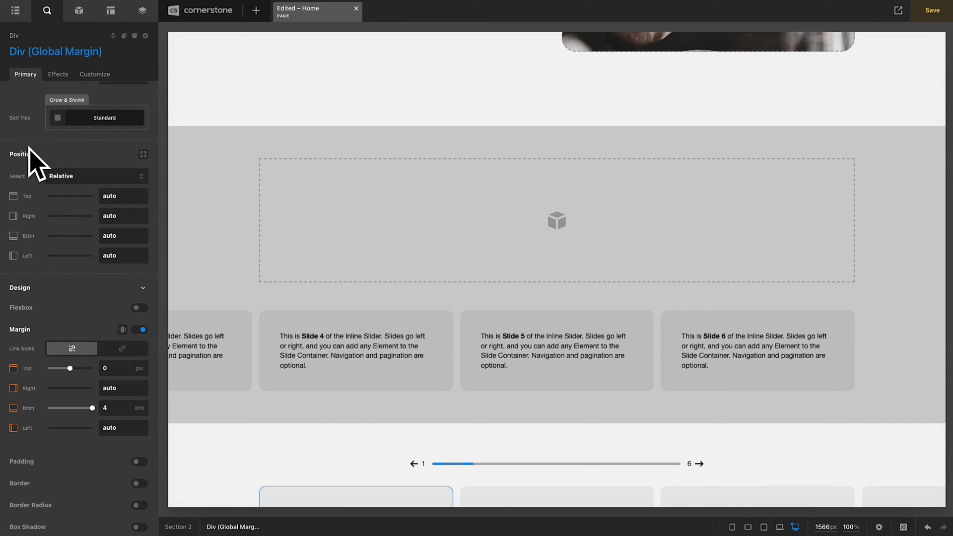
pyautogui.hotkey('ctrl', 'a')
pyautogui.write('Pro')
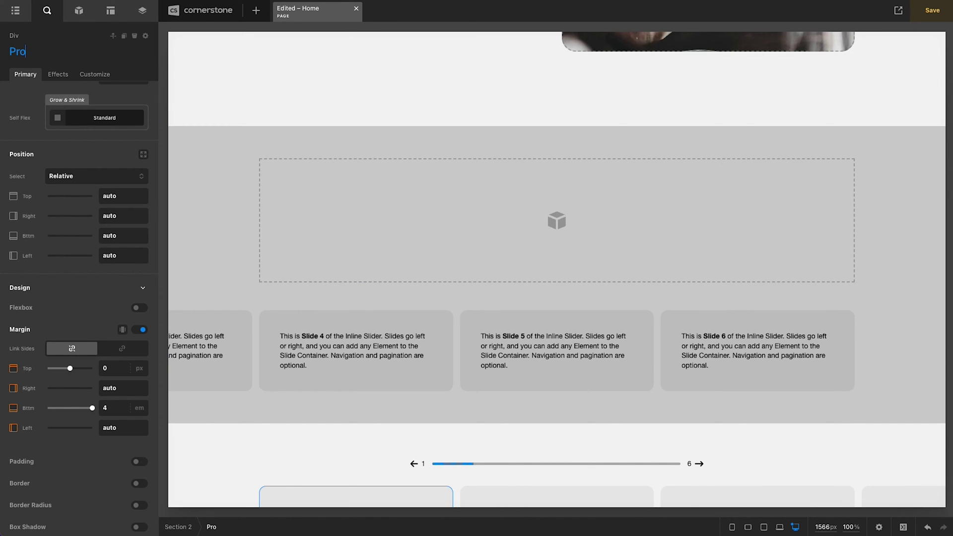
pyautogui.write('gress Bar Container')
pyautogui.press('Return')
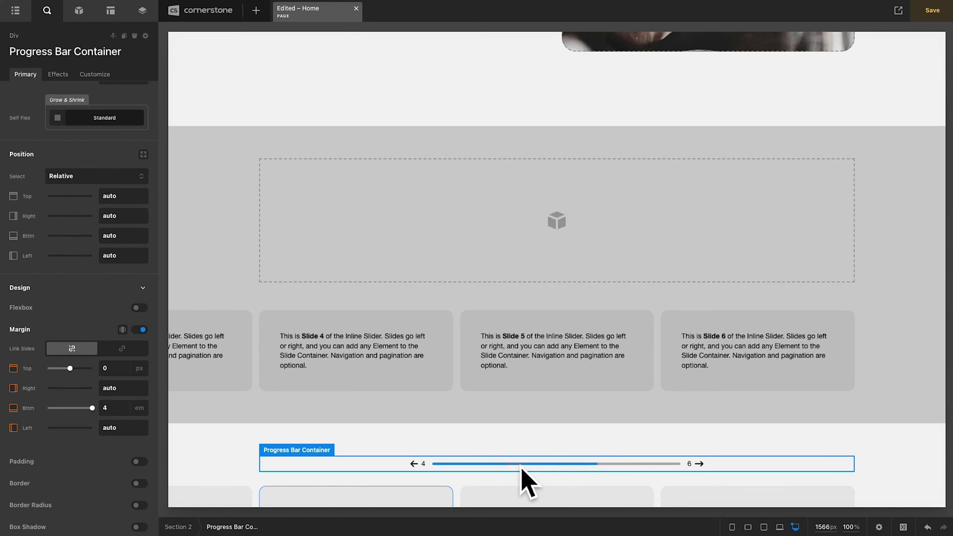
# - Add a Headline element inside the empty Progress Bar Container of Section 2
pyautogui.click(392, 182)
pyautogui.scroll(8, 95, 149)
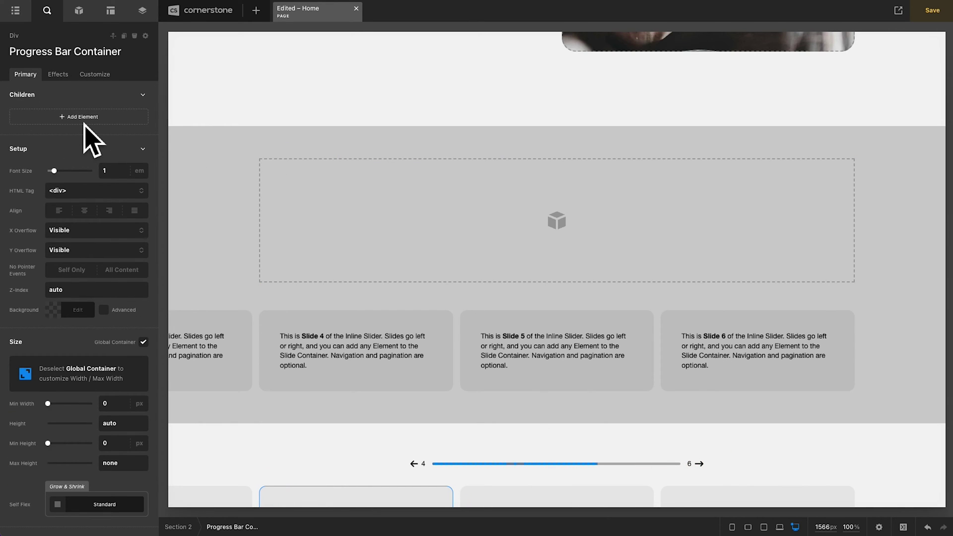
pyautogui.click(84, 123)
pyautogui.write('head')
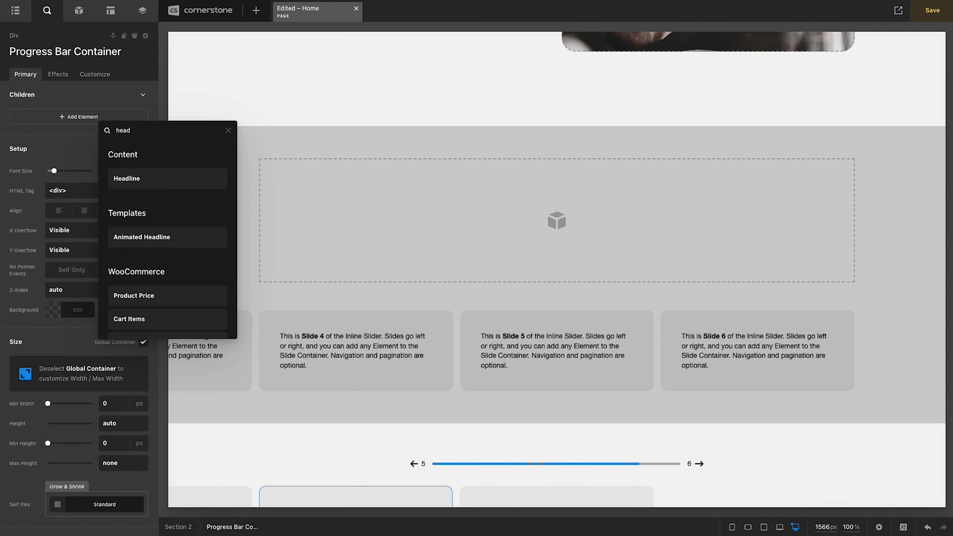
pyautogui.click(148, 186)
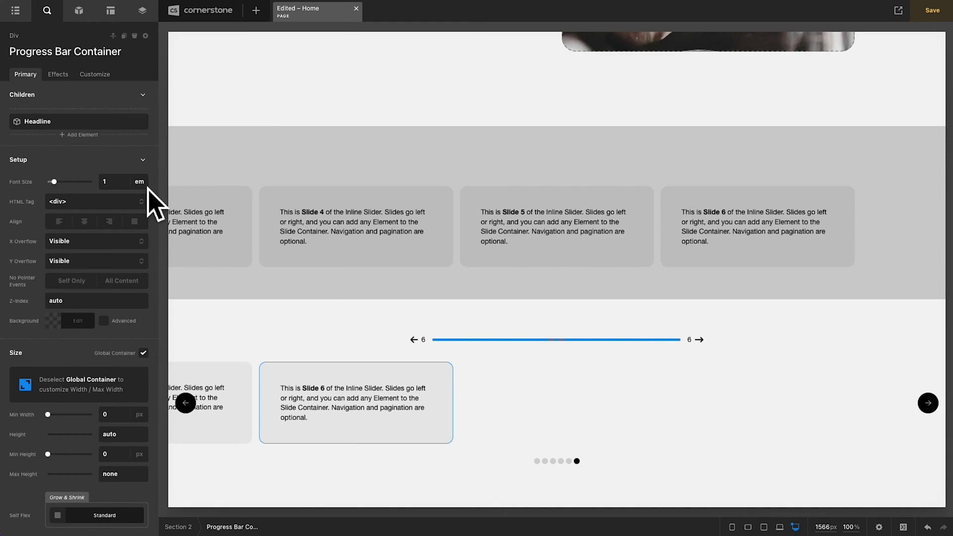
# - Set the HTML tag of the new headline in the Progress Bar Container to <span>
pyautogui.click(304, 161)
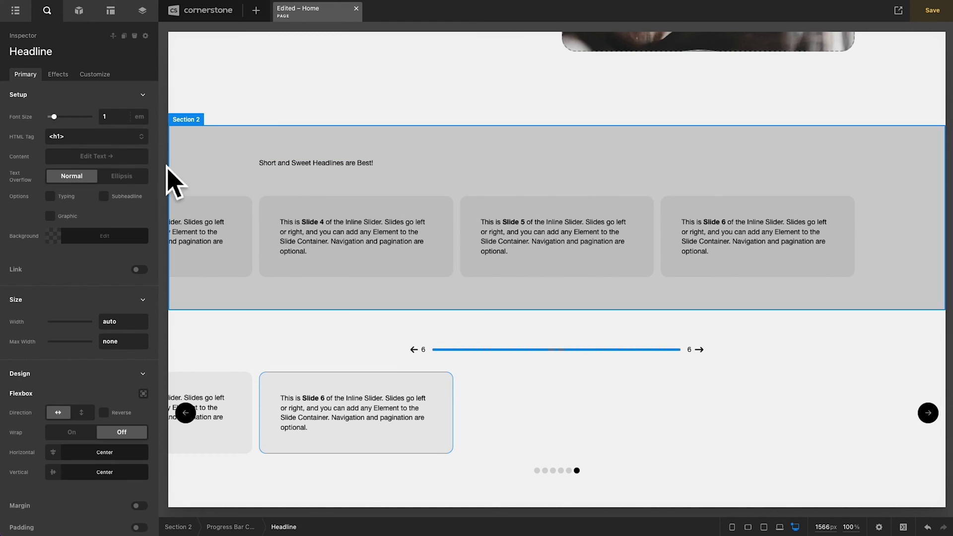
pyautogui.click(99, 137)
pyautogui.click(88, 215)
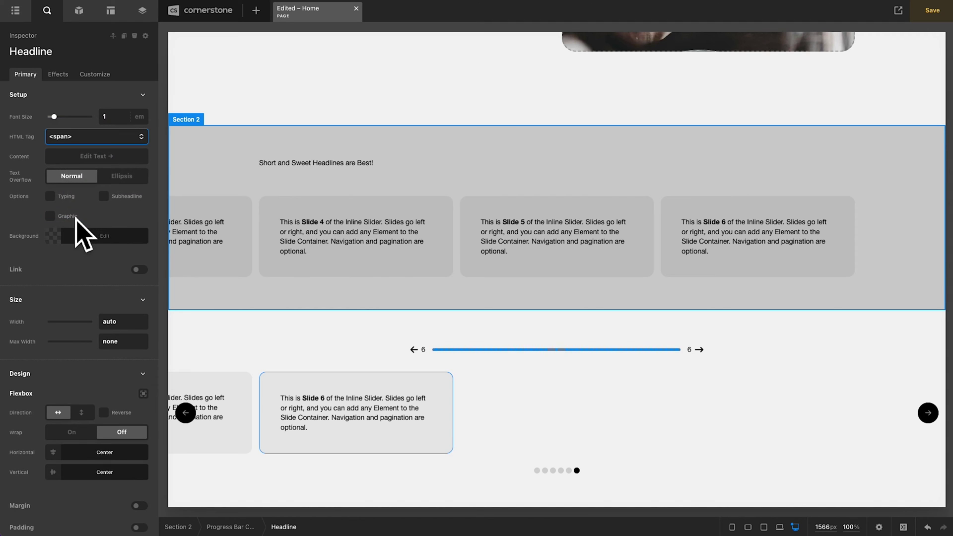
# - Enable a graphic on the Progress Bar Container's headline and set its icon to a left arrow
pyautogui.click(52, 217)
pyautogui.scroll(-20, 58, 223)
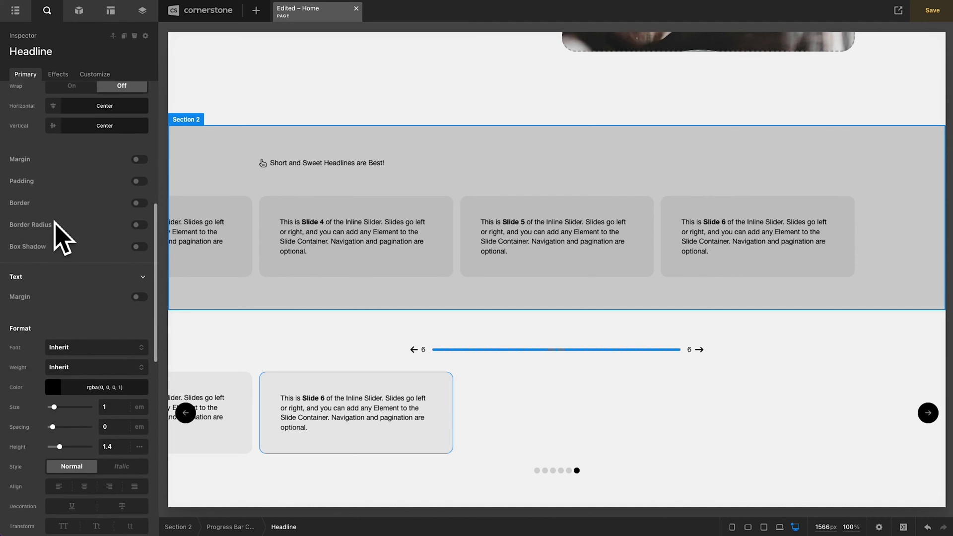
pyautogui.click(75, 382)
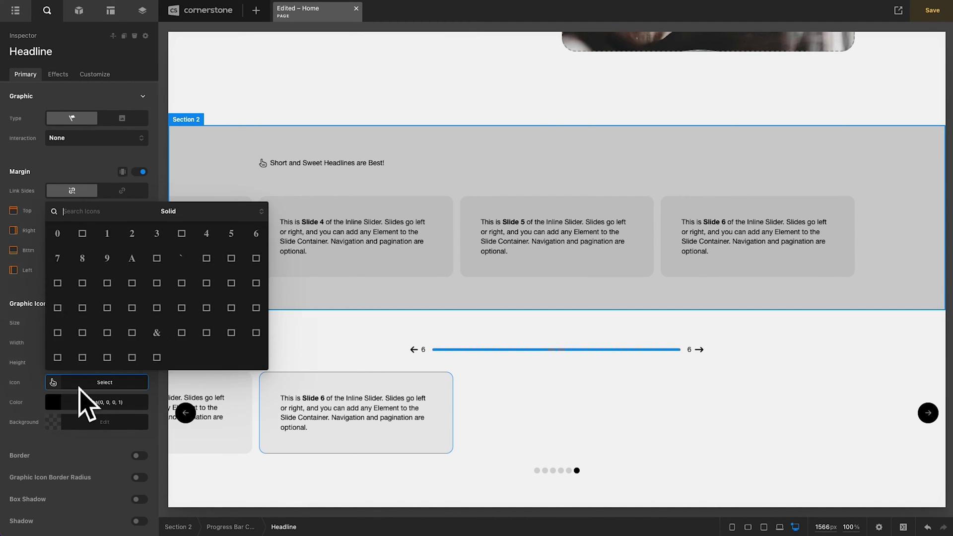
pyautogui.write('left')
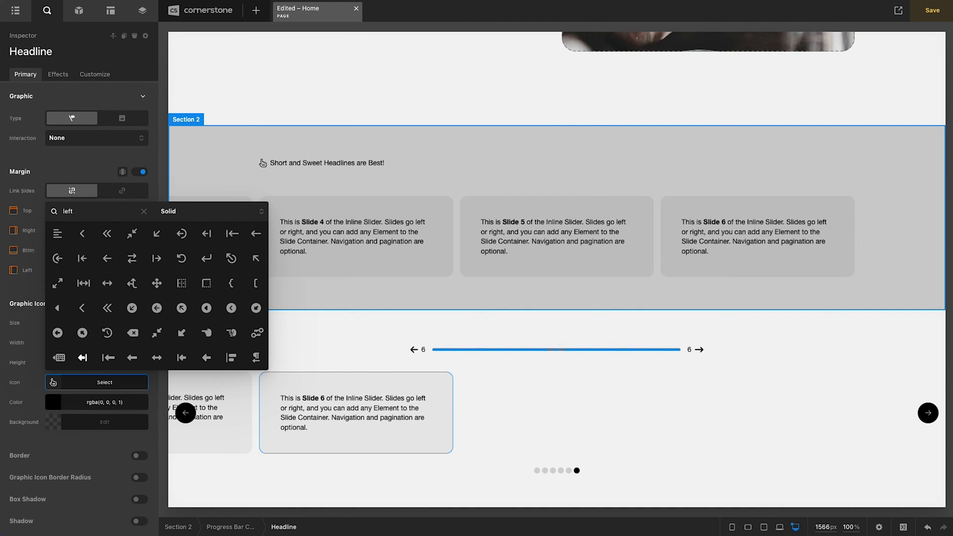
pyautogui.click(105, 259)
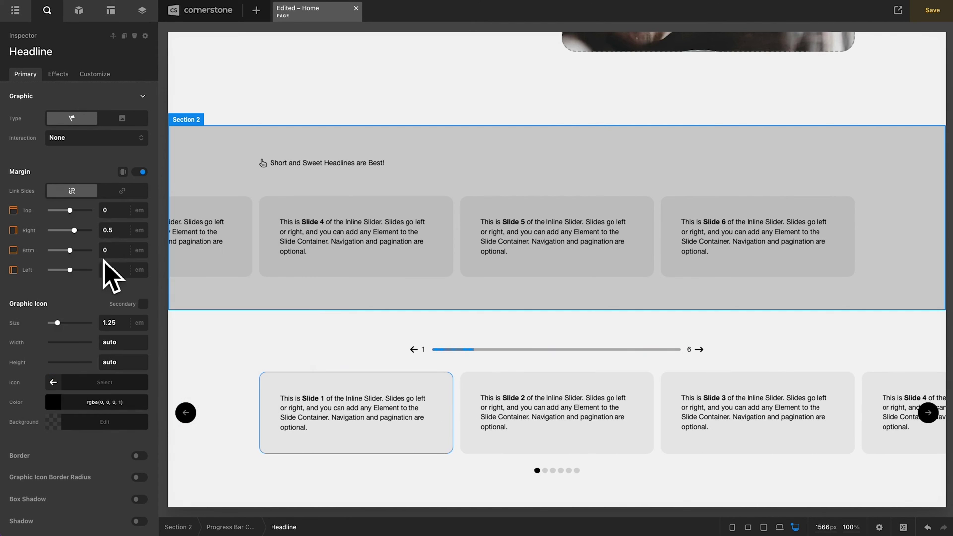
# - Duplicate the left-arrow headline inside the Progress Bar Container
pyautogui.click(311, 175)
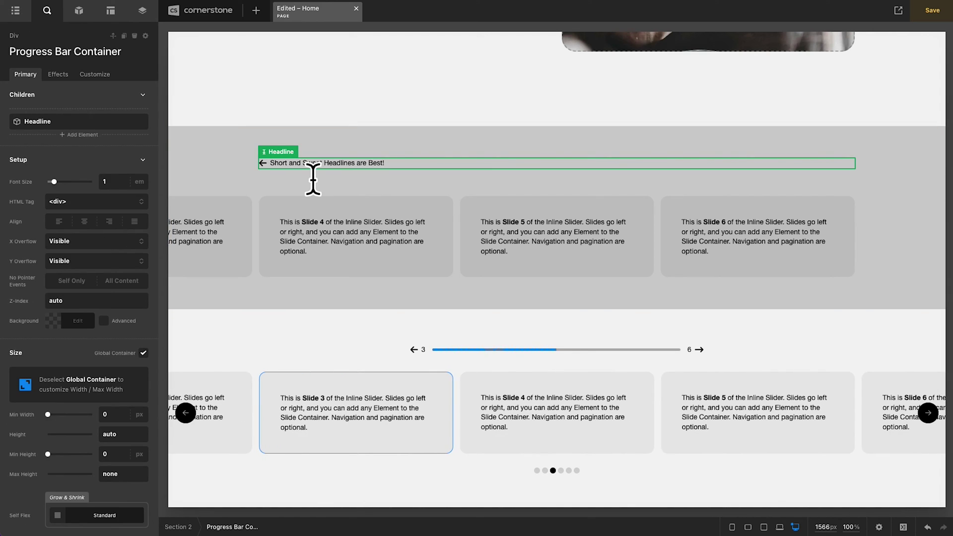
pyautogui.click(266, 164)
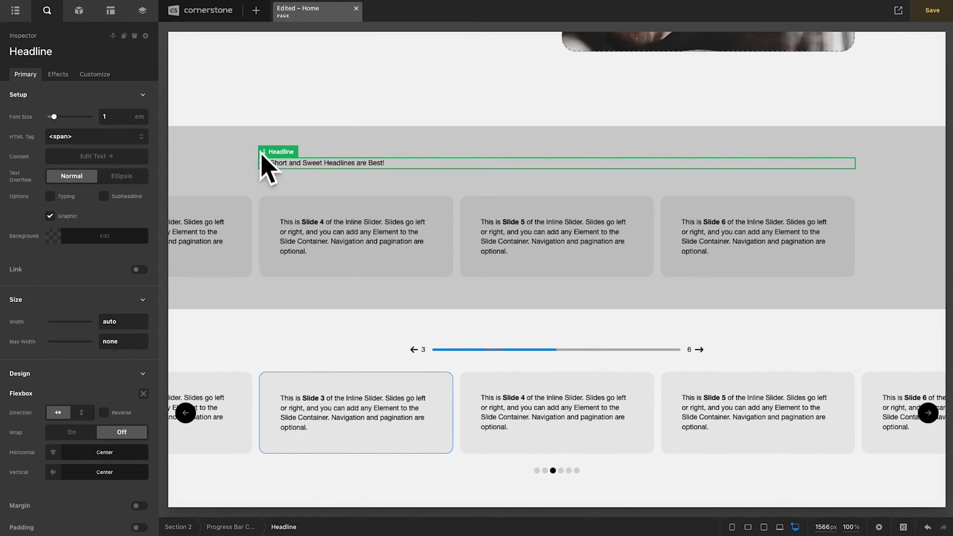
pyautogui.click(124, 37)
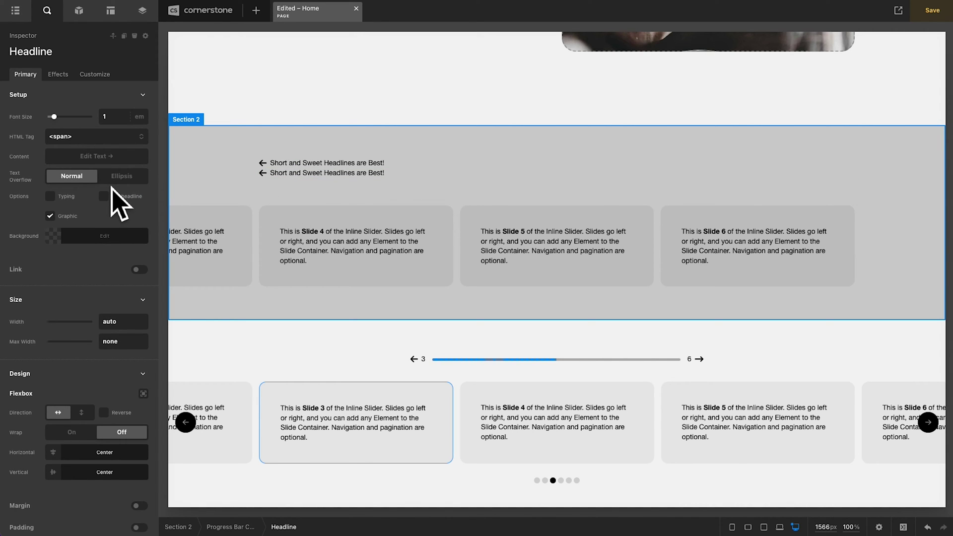
# - Reverse the duplicated headline's flexbox direction and change its graphic icon to a right arrow
pyautogui.scroll(-5, 111, 283)
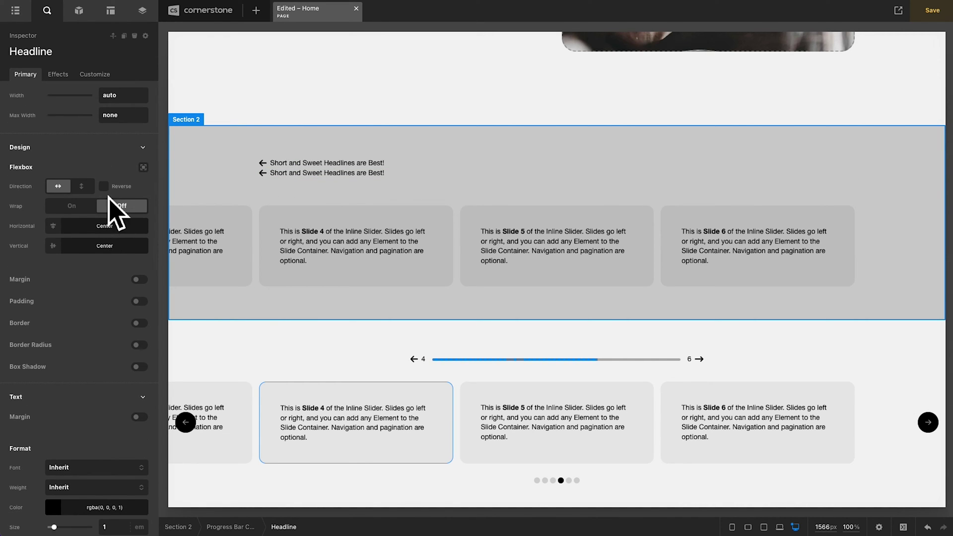
pyautogui.click(104, 186)
pyautogui.scroll(-10, 107, 297)
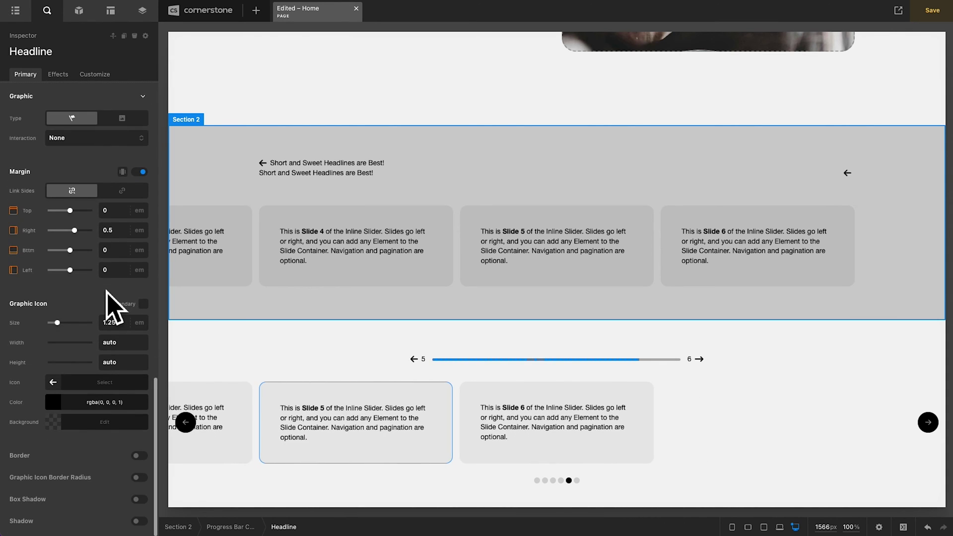
pyautogui.click(72, 386)
pyautogui.write('right')
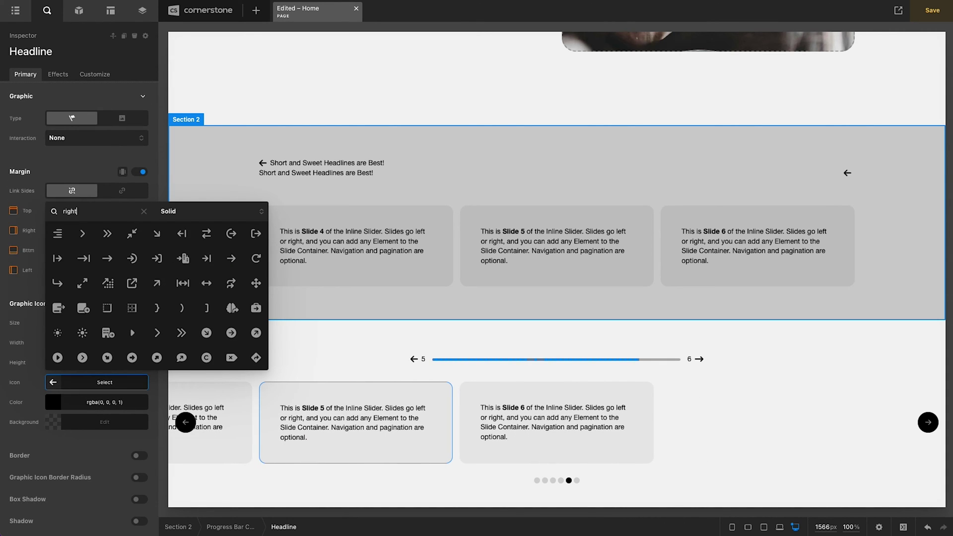
pyautogui.click(231, 258)
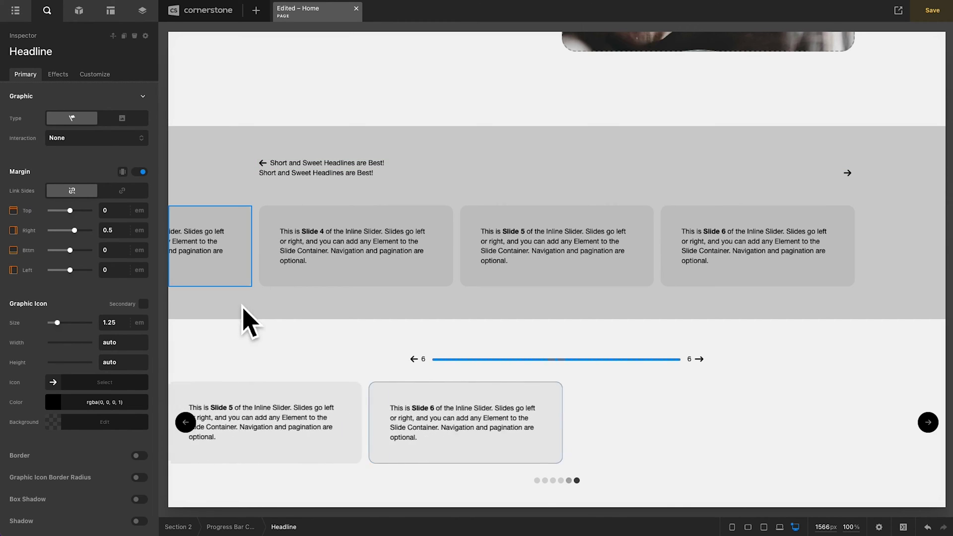
# - Enable flexbox on the Progress Bar Container, centred horizontally and vertically, with a horizontal direction
pyautogui.click(230, 527)
pyautogui.scroll(-10, 111, 365)
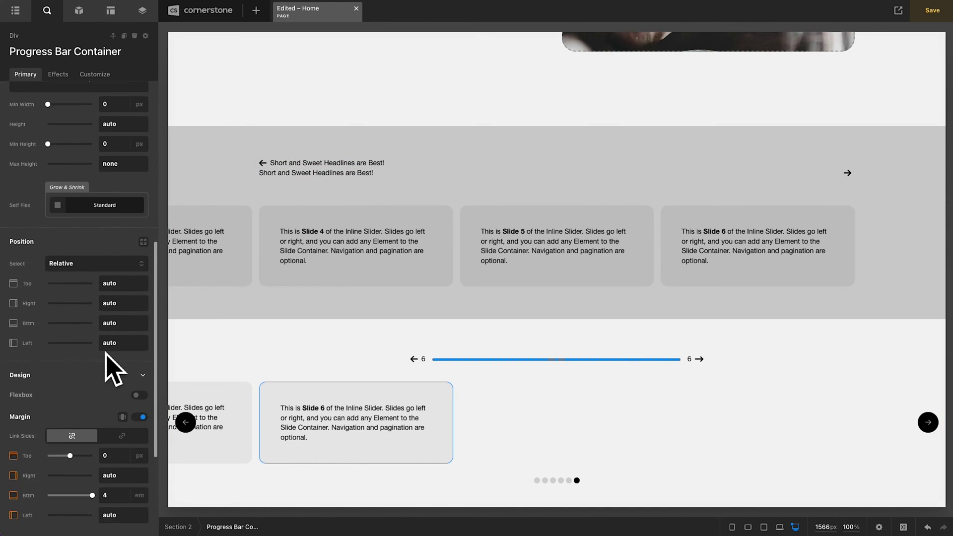
pyautogui.click(140, 315)
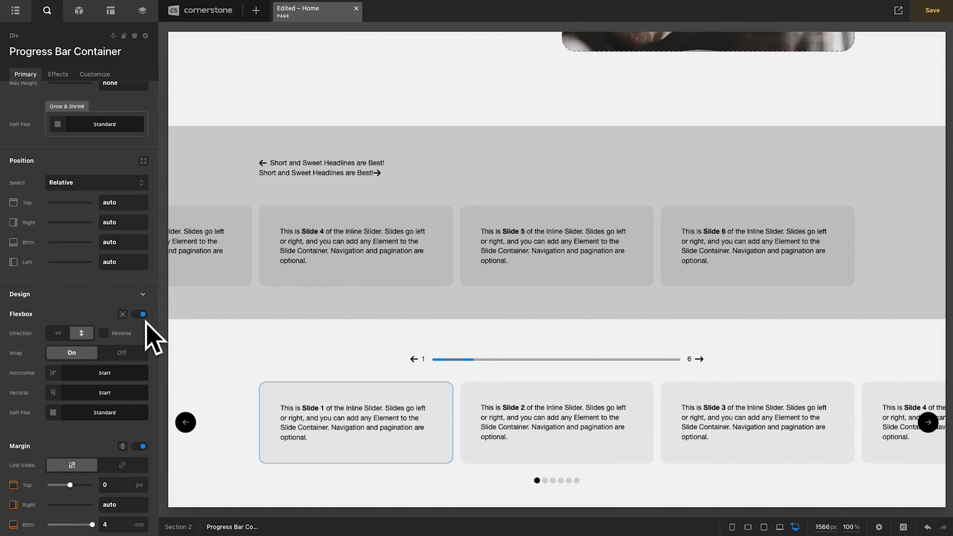
pyautogui.click(126, 319)
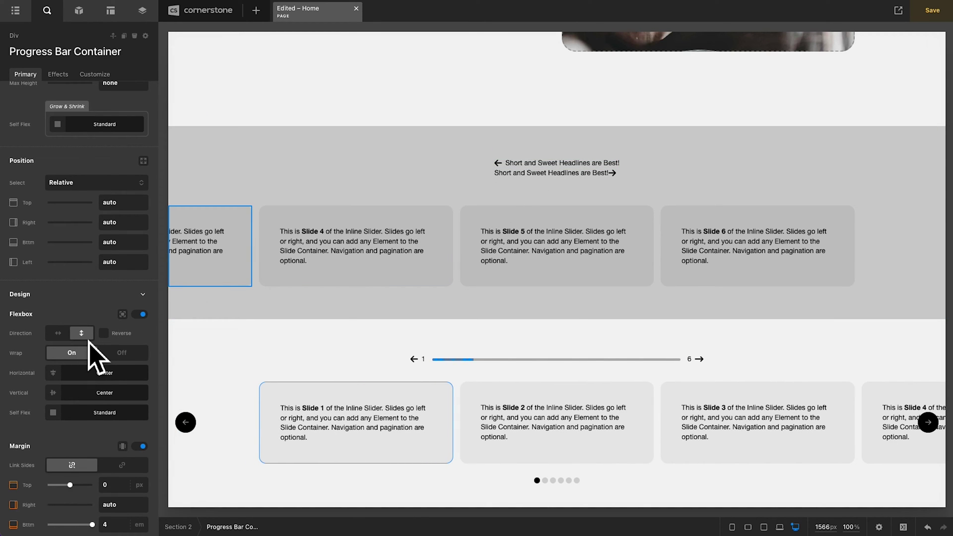
pyautogui.click(62, 337)
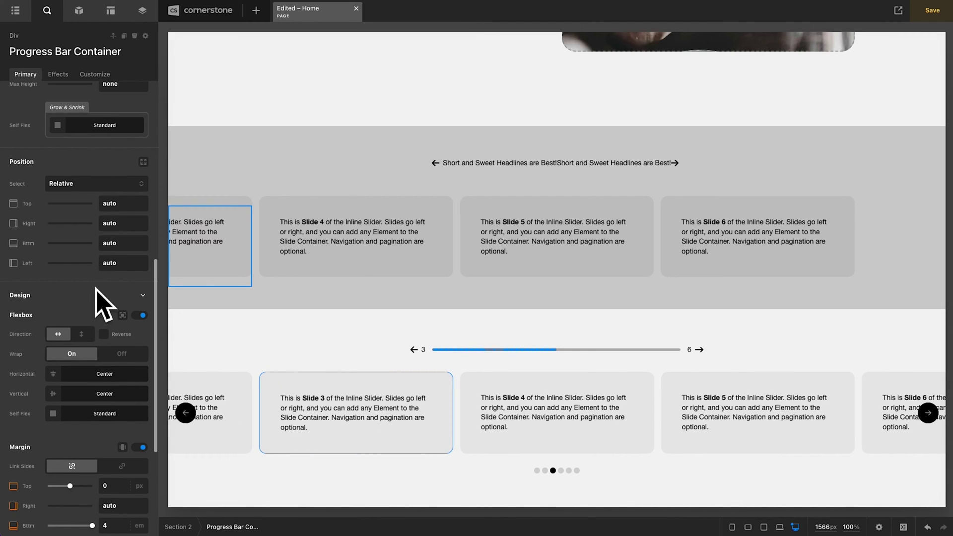
# - Add a Div between the two headlines and rename it Progress Bar Base
pyautogui.scroll(8, 97, 293)
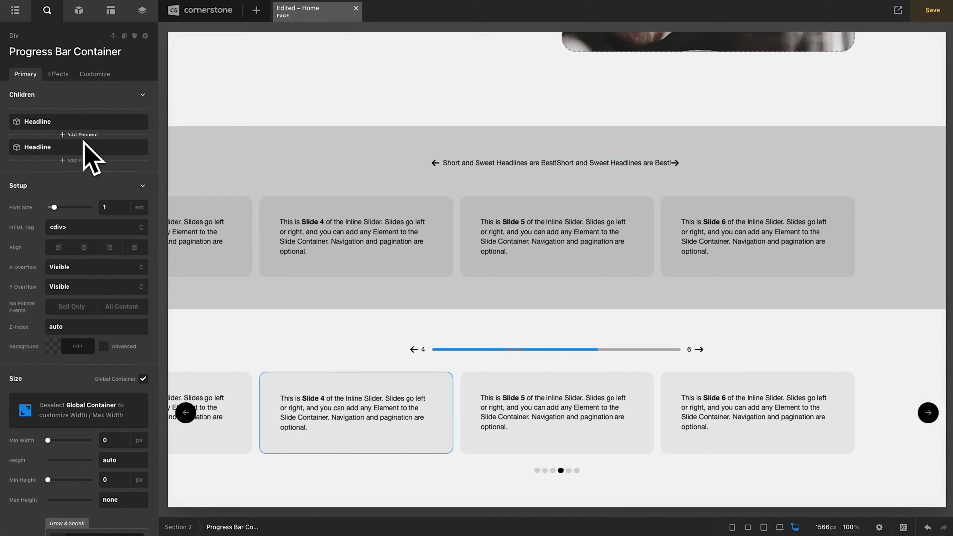
pyautogui.click(83, 141)
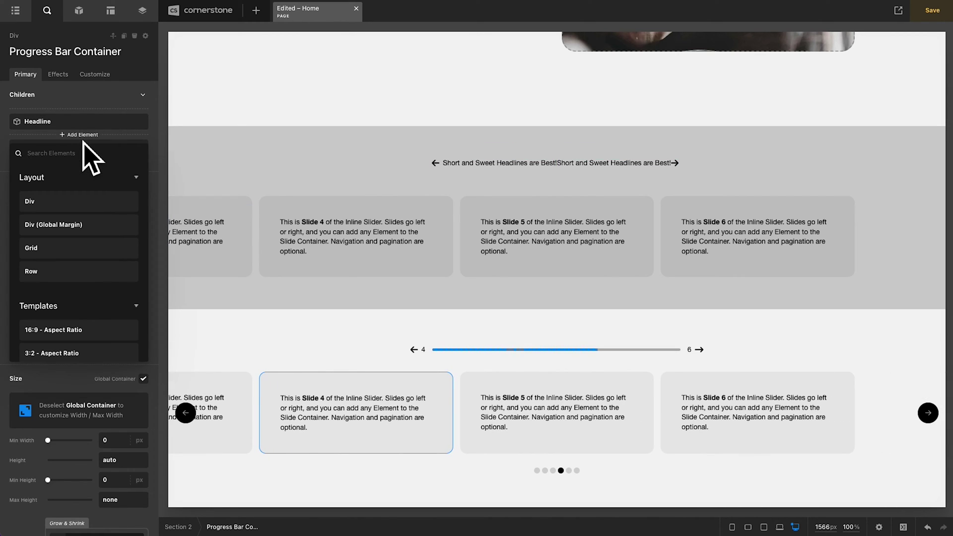
pyautogui.click(61, 202)
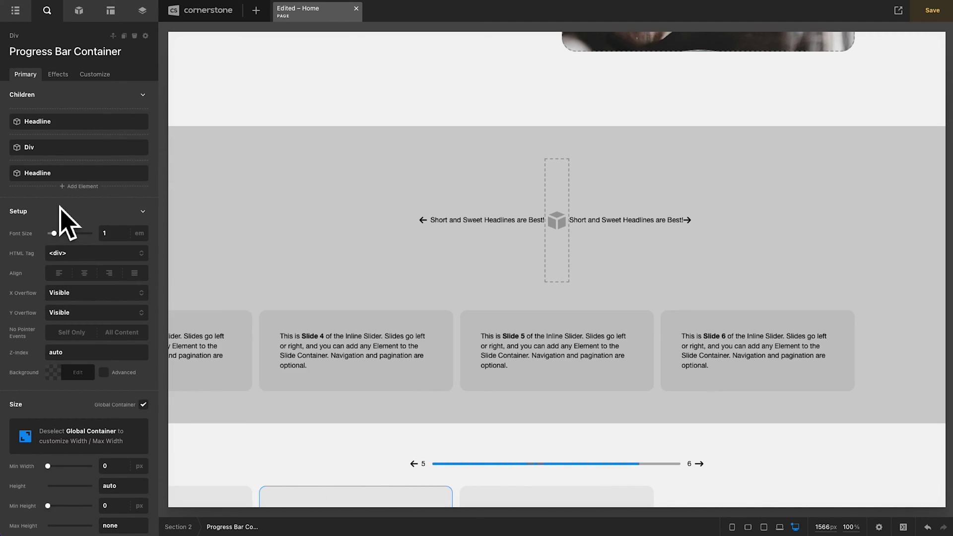
pyautogui.click(563, 198)
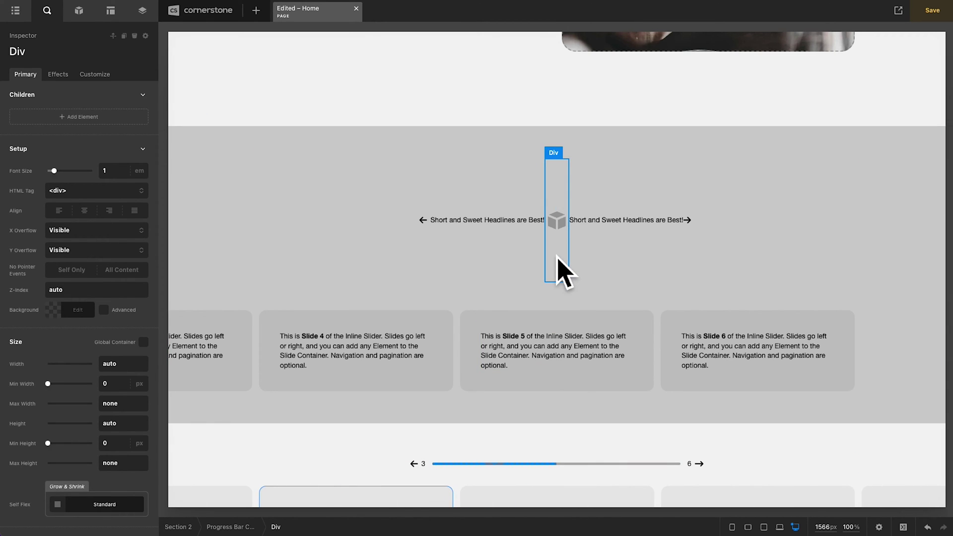
pyautogui.doubleClick(18, 51)
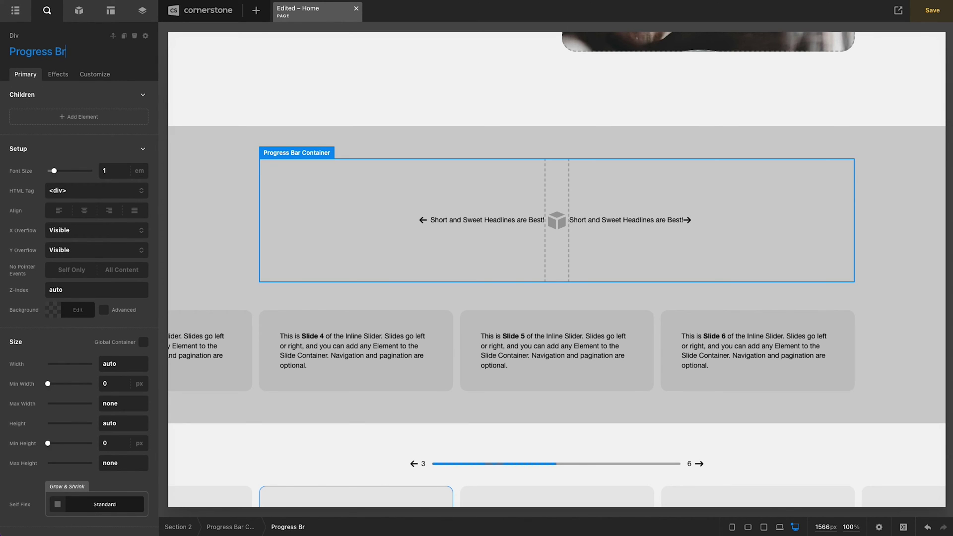
pyautogui.write('Progress Bar Base')
# - Set the background colour of Progress Bar Base to the grey rgb(157, 157, 157)
pyautogui.click(69, 312)
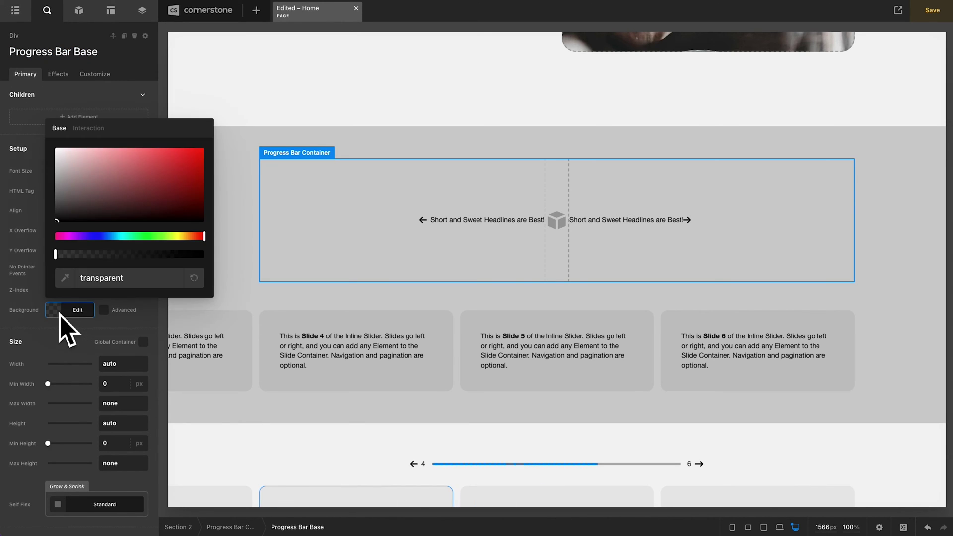
pyautogui.click(56, 166)
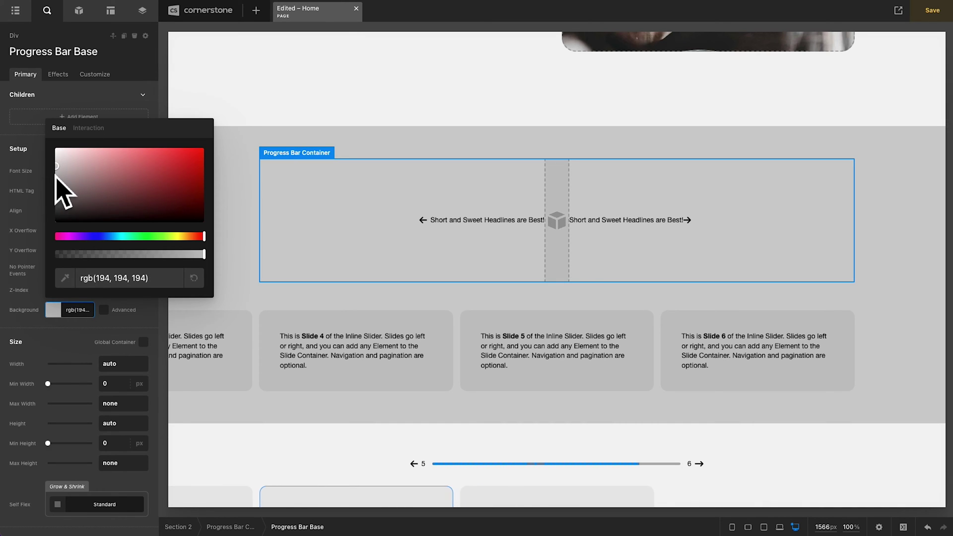
pyautogui.moveTo(68, 181); pyautogui.dragTo(51, 180)
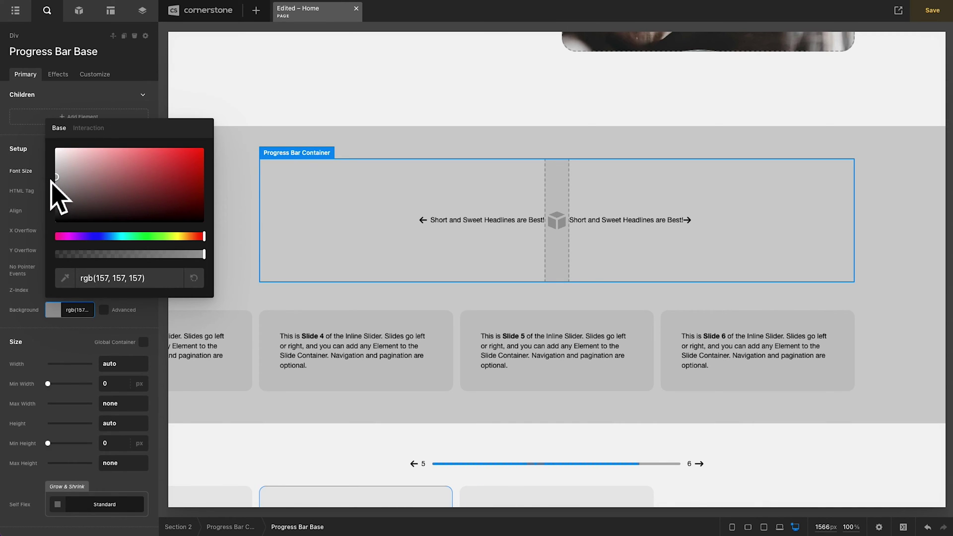
pyautogui.click(60, 316)
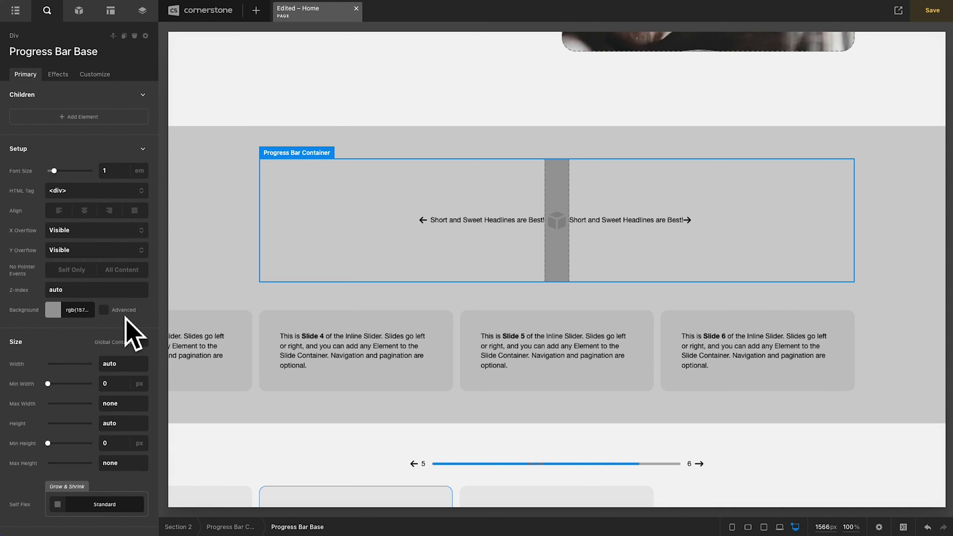
# - Enable the border radius of Progress Bar Base and set all four corners to 100 em
pyautogui.scroll(-10, 124, 327)
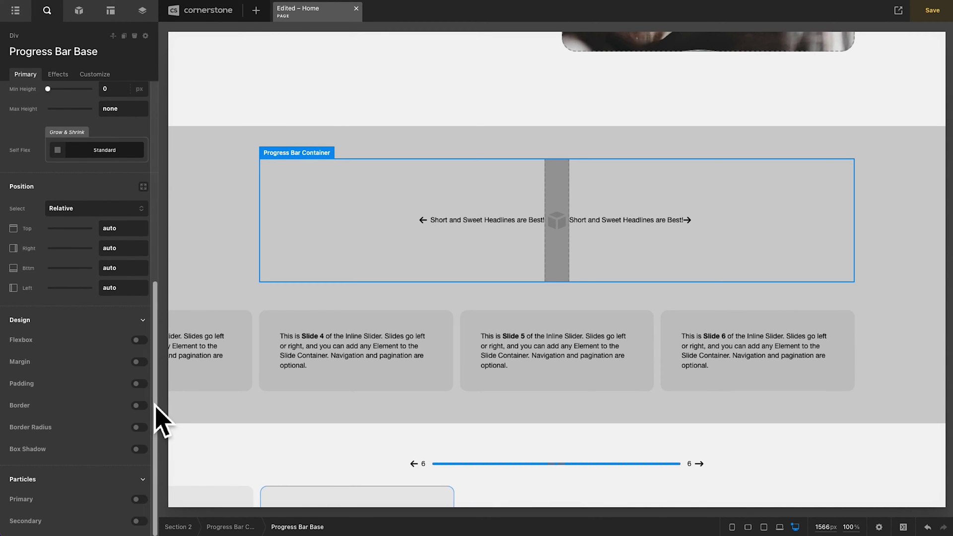
pyautogui.click(140, 428)
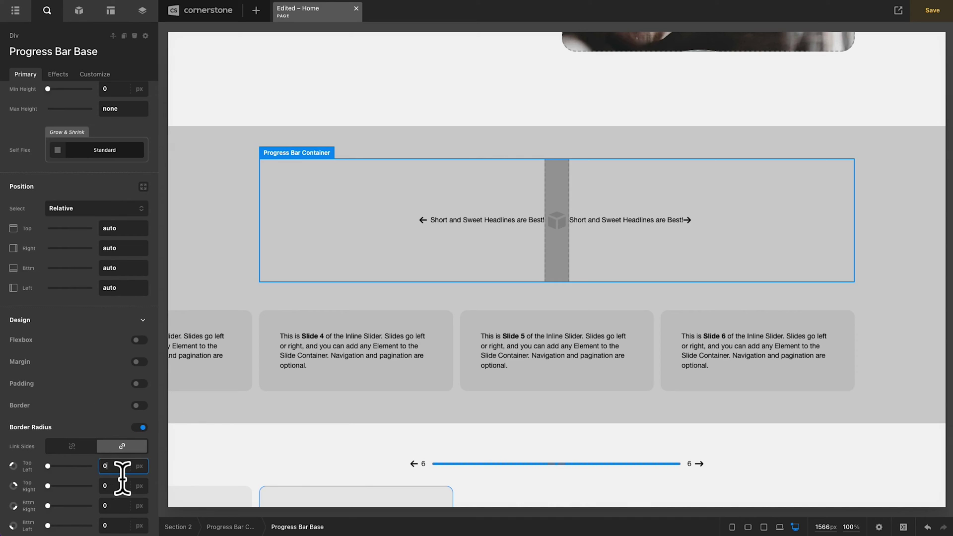
pyautogui.write('0em')
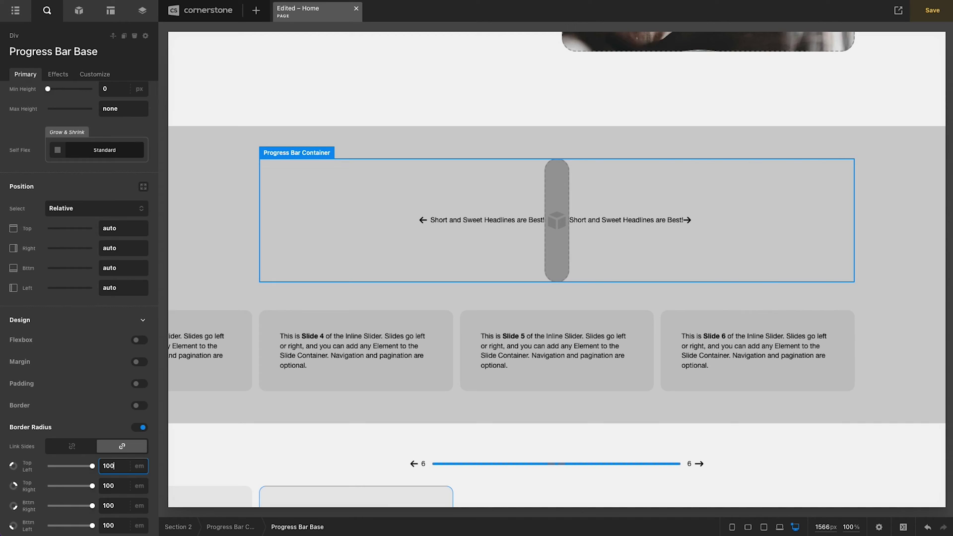
# - Set the width of Progress Bar Base to 500 px
pyautogui.scroll(6, 99, 485)
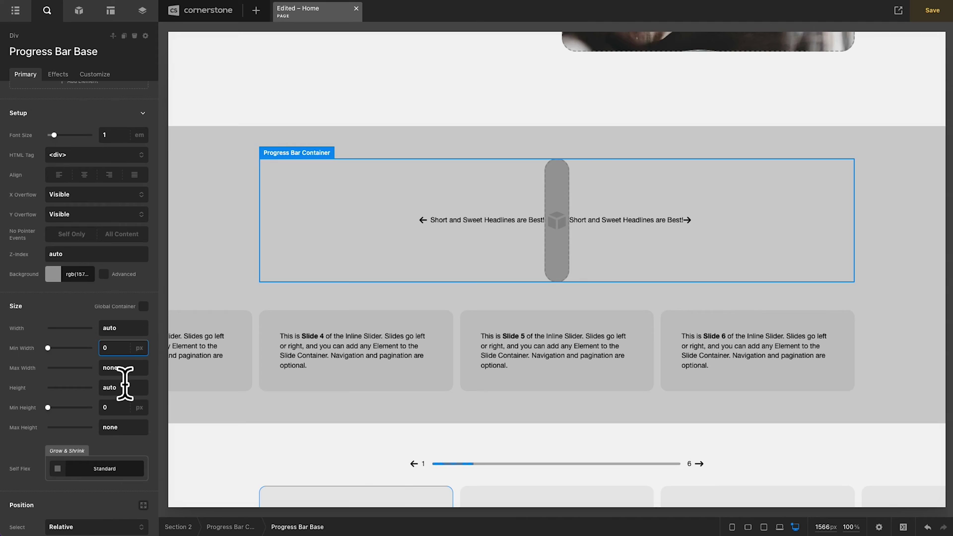
pyautogui.click(122, 351)
pyautogui.hotkey('shift', 'Tab')
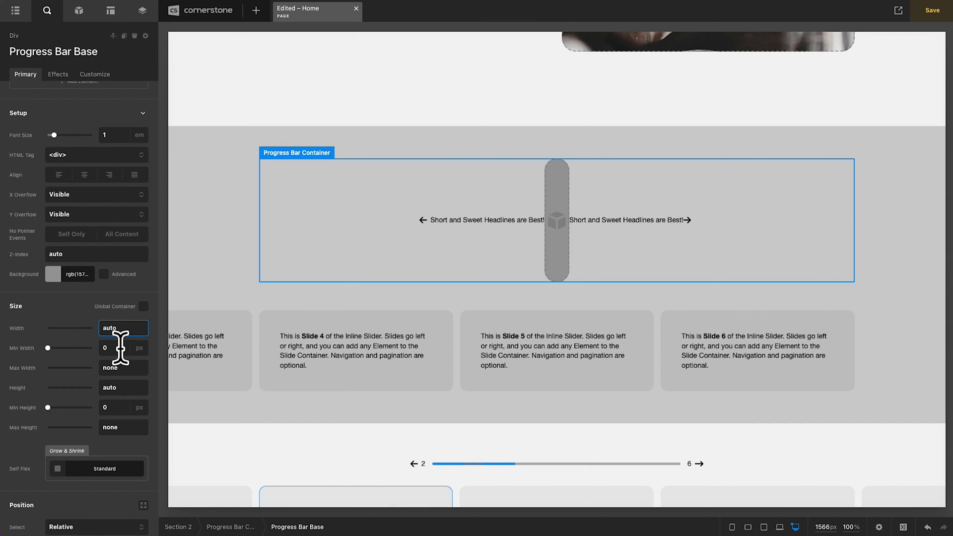
pyautogui.write('500')
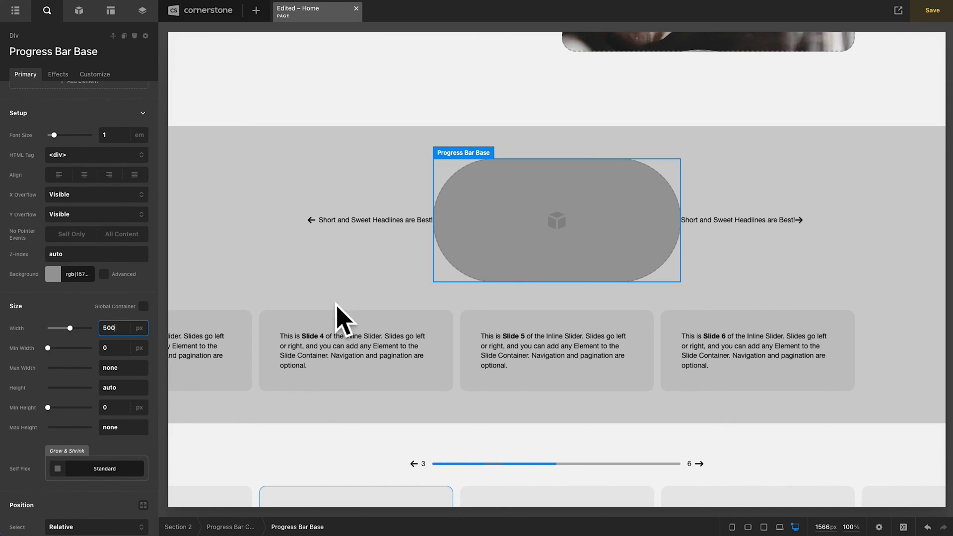
# - Enable the margin of Progress Bar Base with linked sides and set it to 1 em all around
pyautogui.scroll(-3, 106, 365)
pyautogui.scroll(-3, 106, 364)
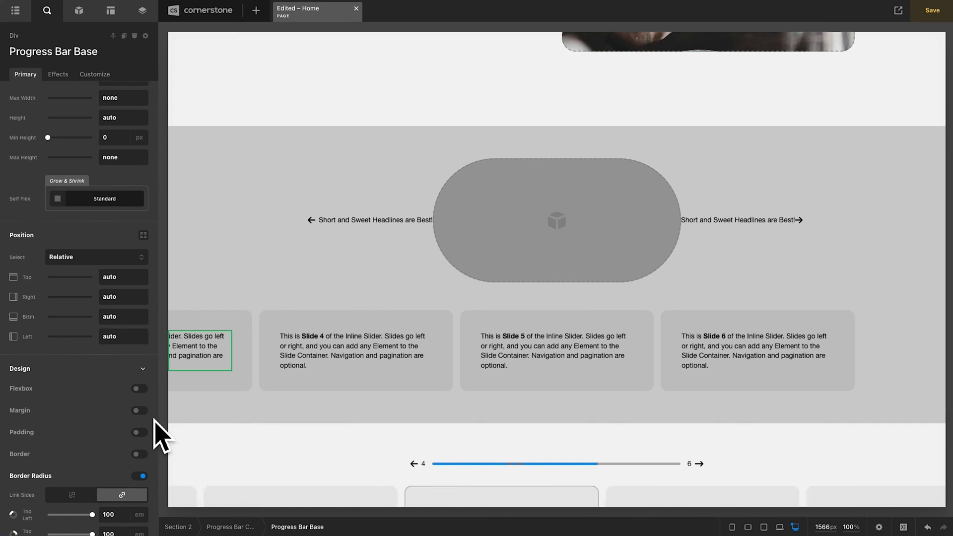
pyautogui.click(143, 412)
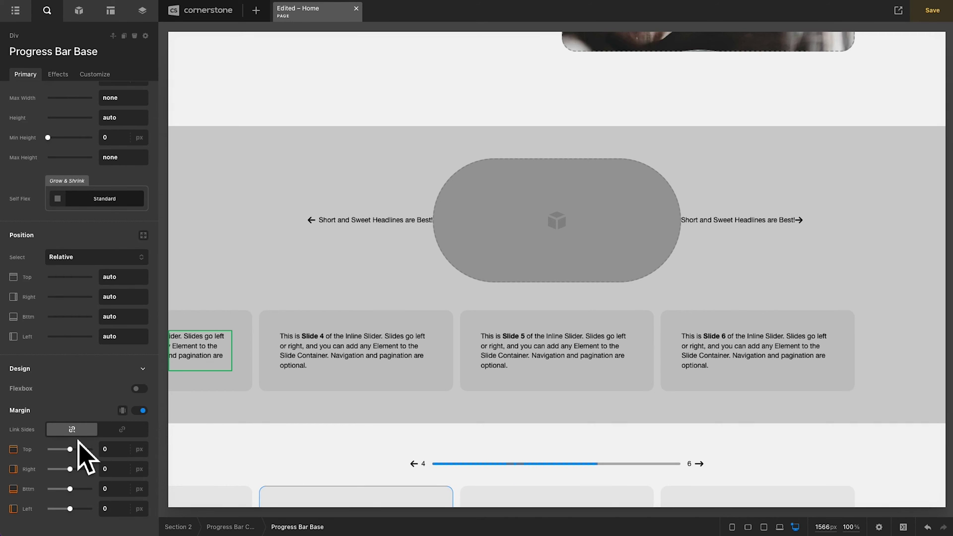
pyautogui.click(122, 430)
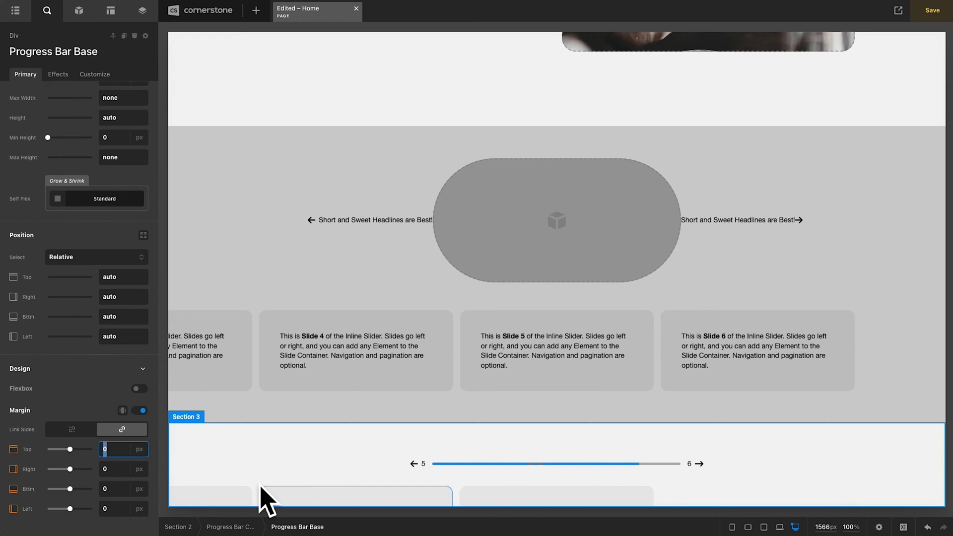
pyautogui.write('1em')
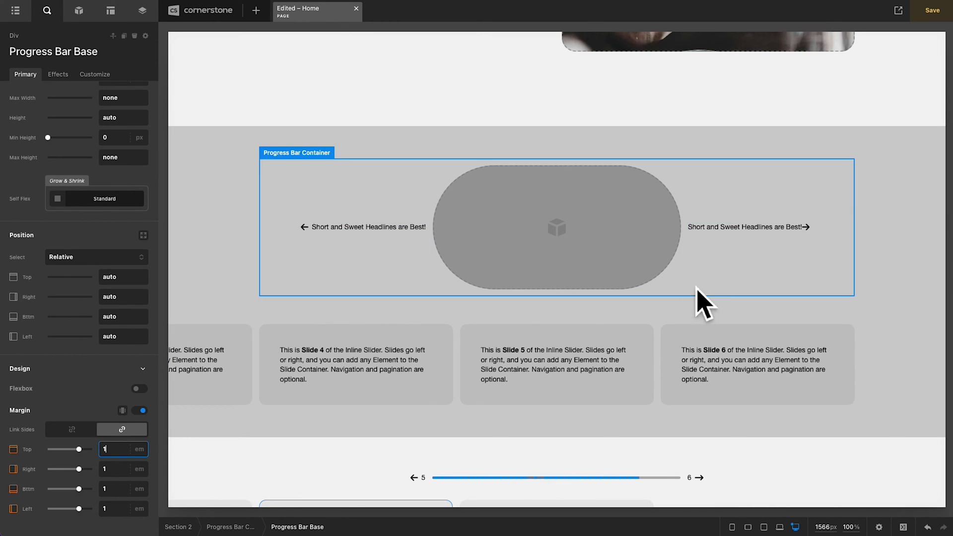
pyautogui.click(569, 279)
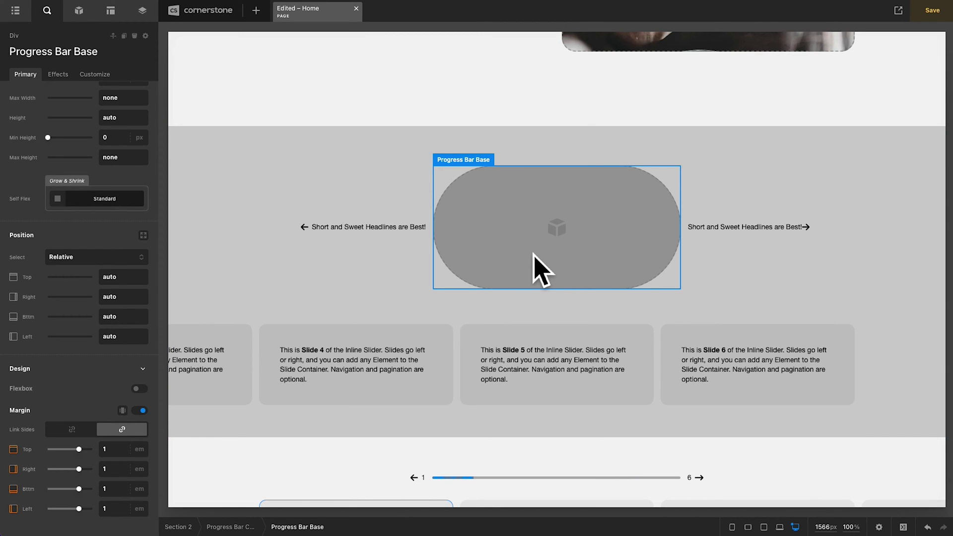
# - Add a Div inside Progress Bar Base and rename it Progress Bar
pyautogui.scroll(6, 97, 258)
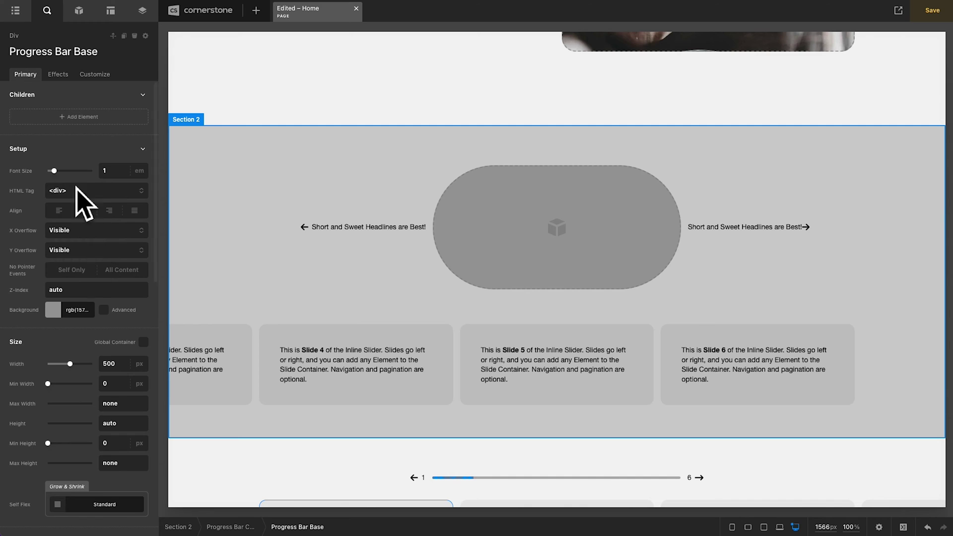
pyautogui.click(75, 124)
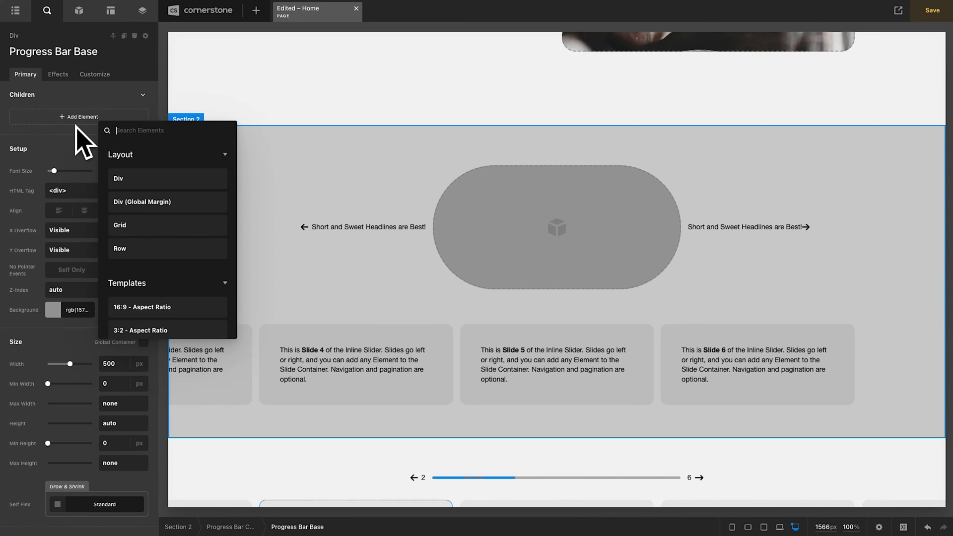
pyautogui.click(145, 185)
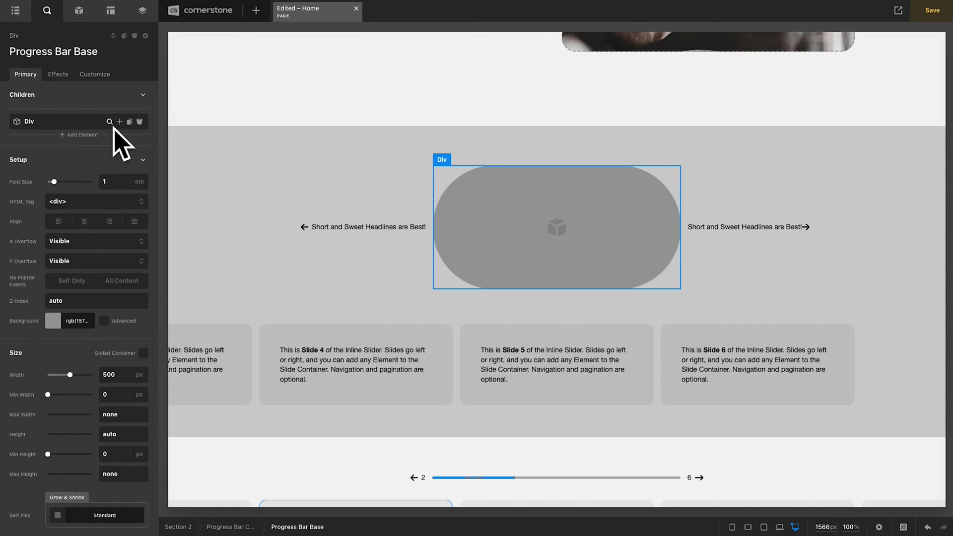
pyautogui.click(110, 121)
pyautogui.doubleClick(17, 52)
pyautogui.write('Progress Bar')
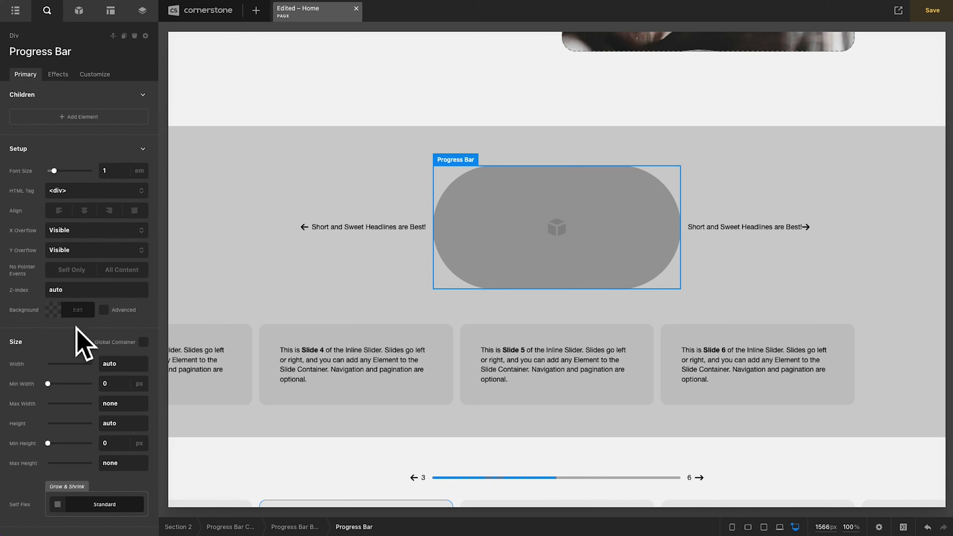
# - Give Progress Bar a bright blue background colour and set its width to 70%
pyautogui.click(78, 309)
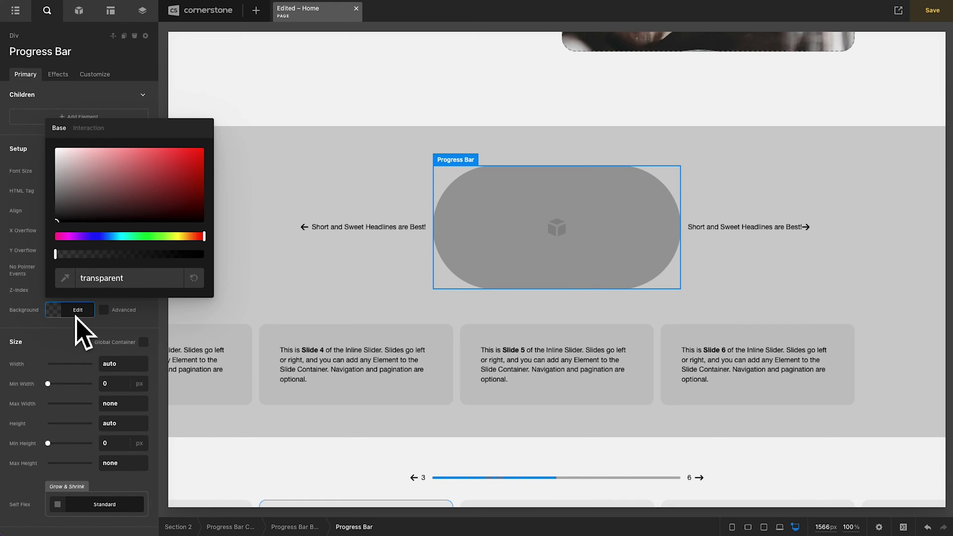
pyautogui.click(109, 236)
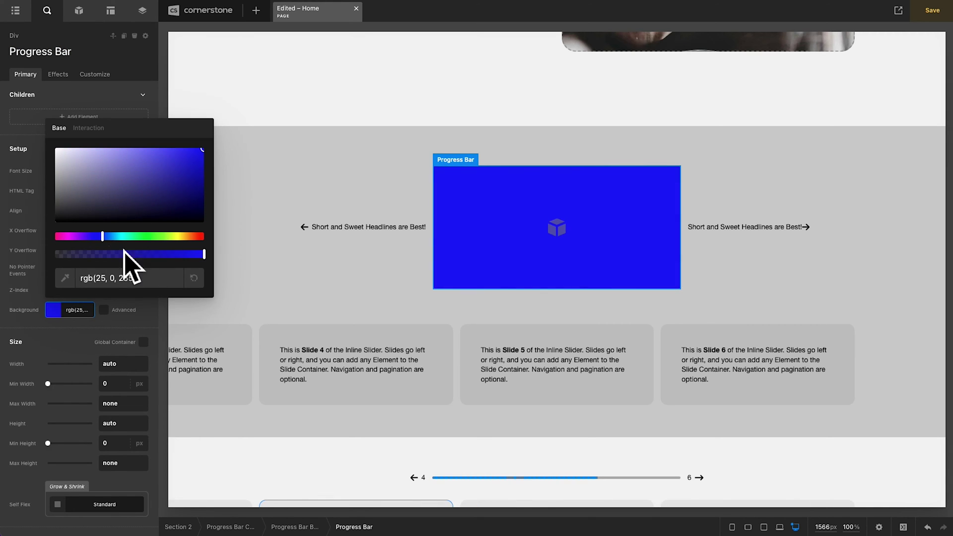
pyautogui.click(64, 315)
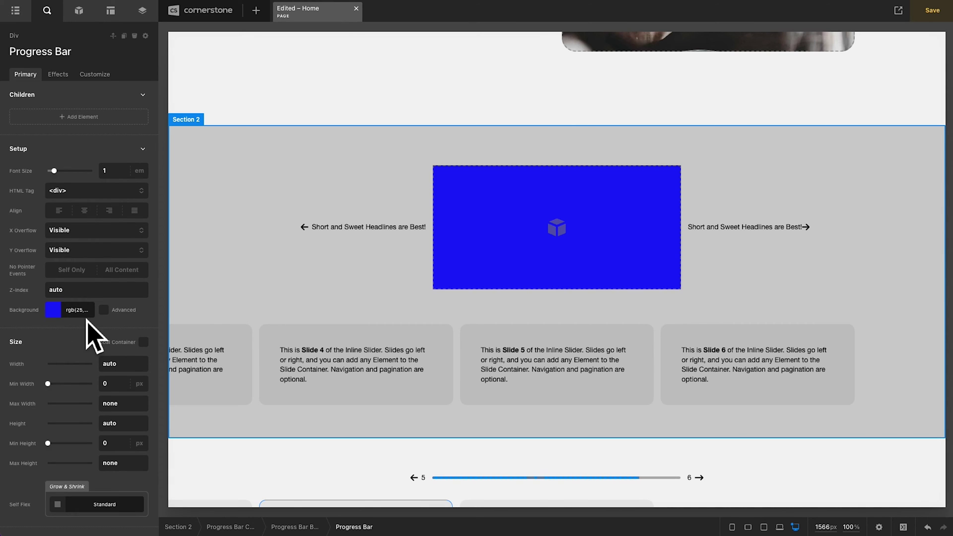
pyautogui.click(106, 363)
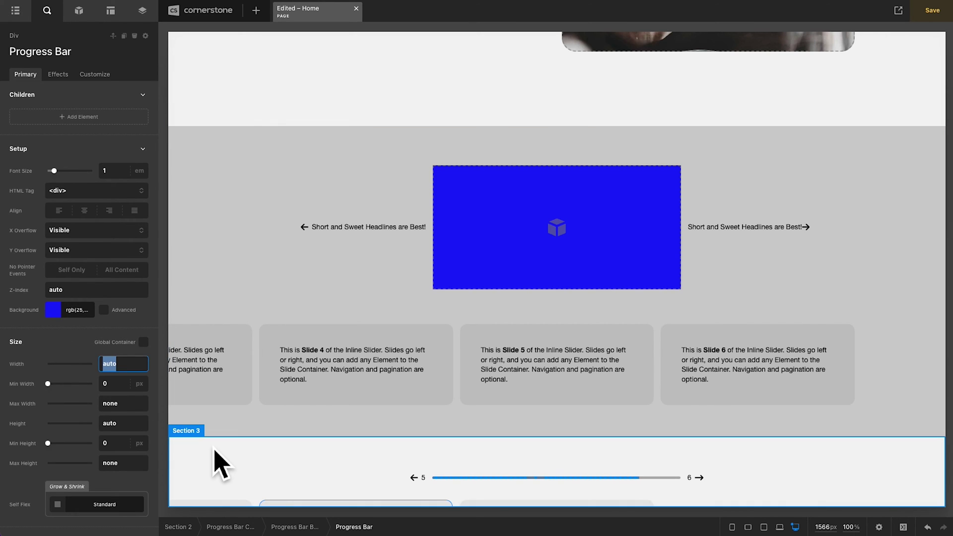
pyautogui.write('70')
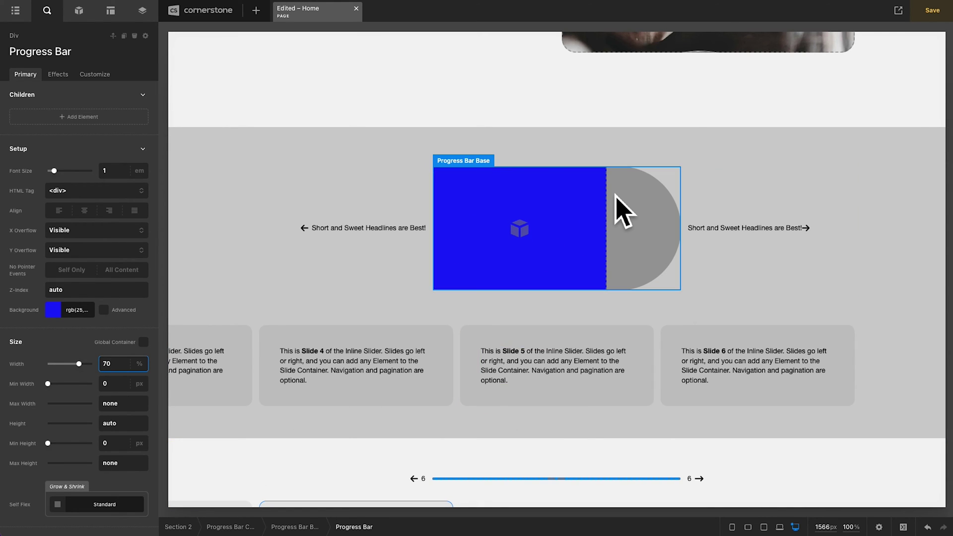
# - Set both the X Overflow and Y Overflow of Progress Bar Base to Hidden
pyautogui.click(647, 213)
pyautogui.click(103, 241)
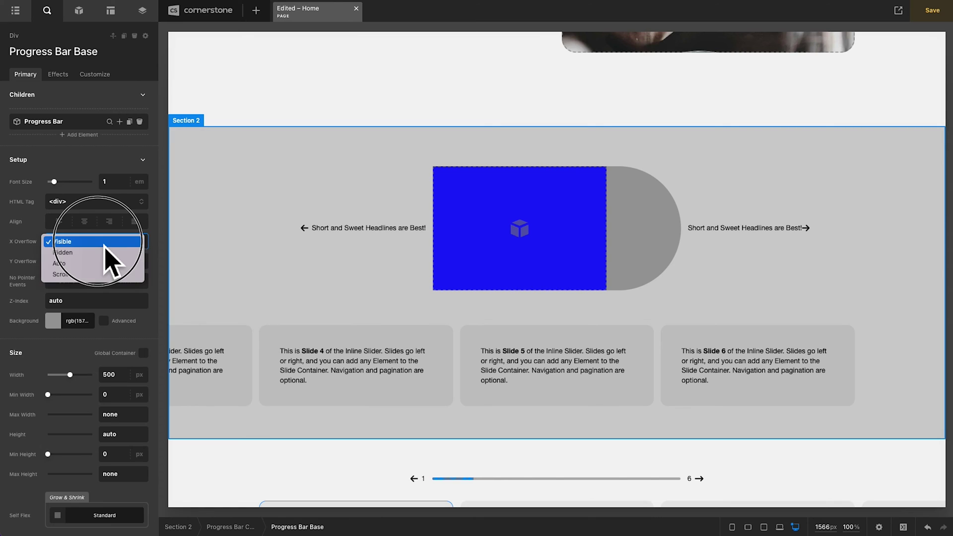
pyautogui.click(103, 252)
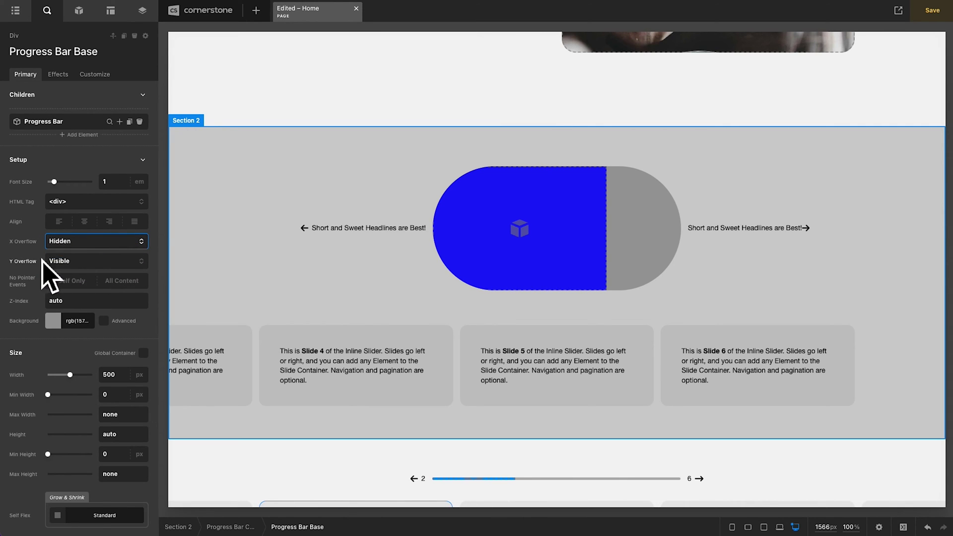
pyautogui.click(86, 262)
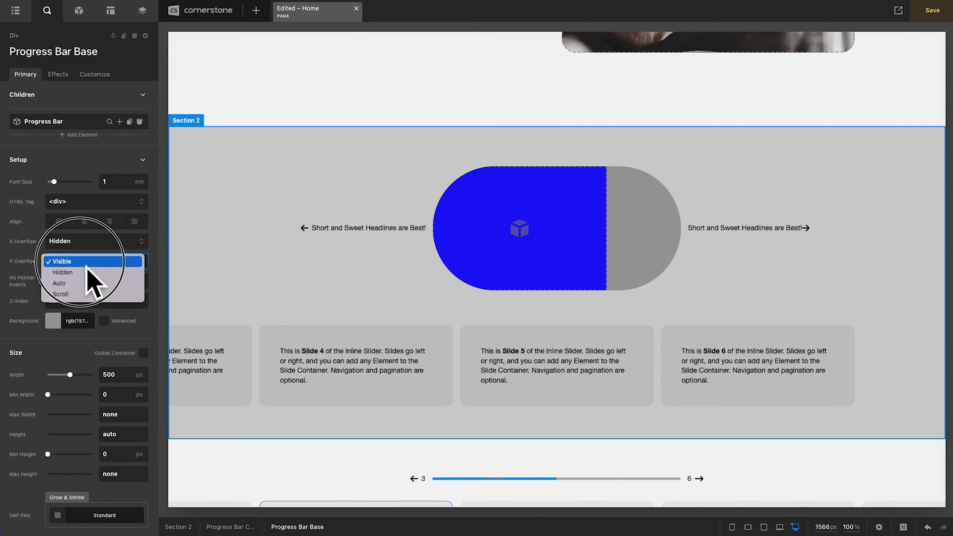
pyautogui.click(83, 272)
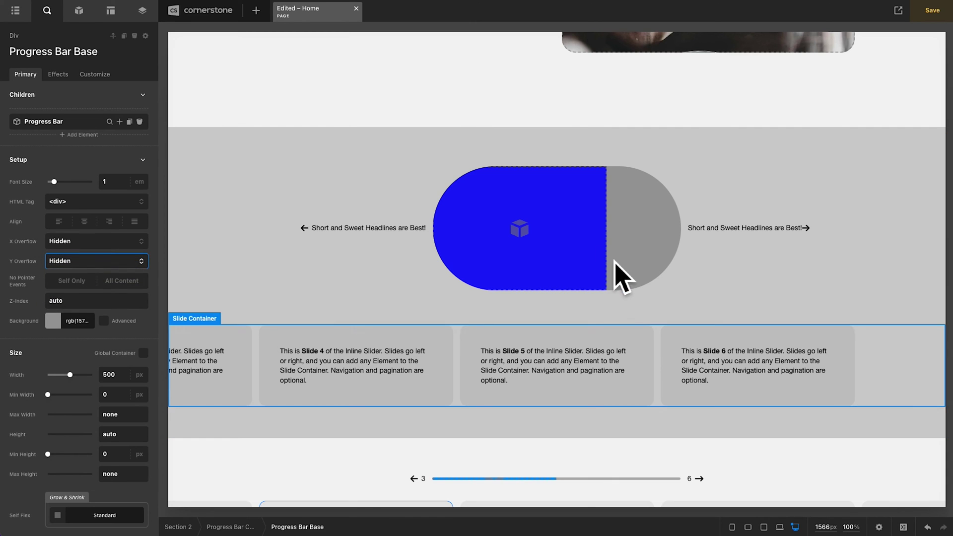
# - Set the height and max height of the blue Progress Bar to 5 px
pyautogui.click(560, 250)
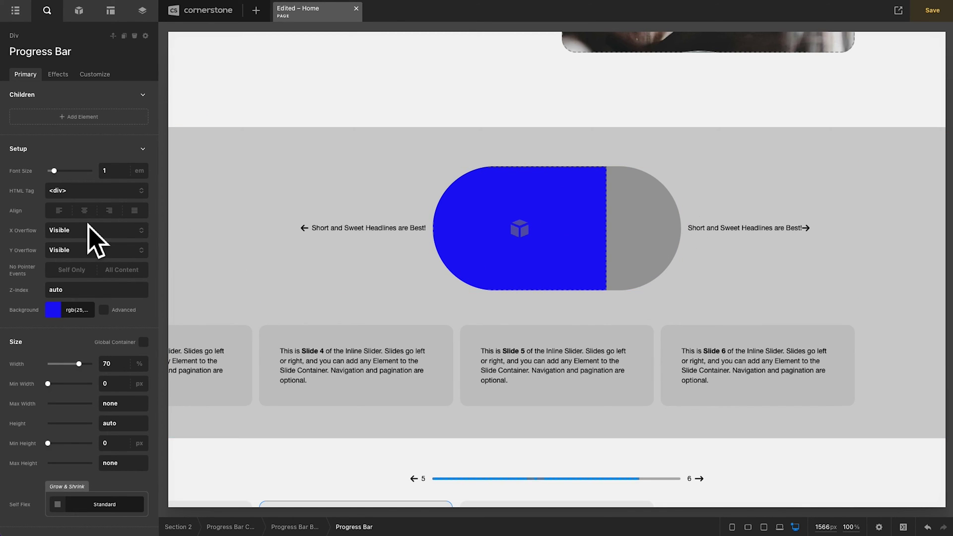
pyautogui.scroll(-2, 89, 228)
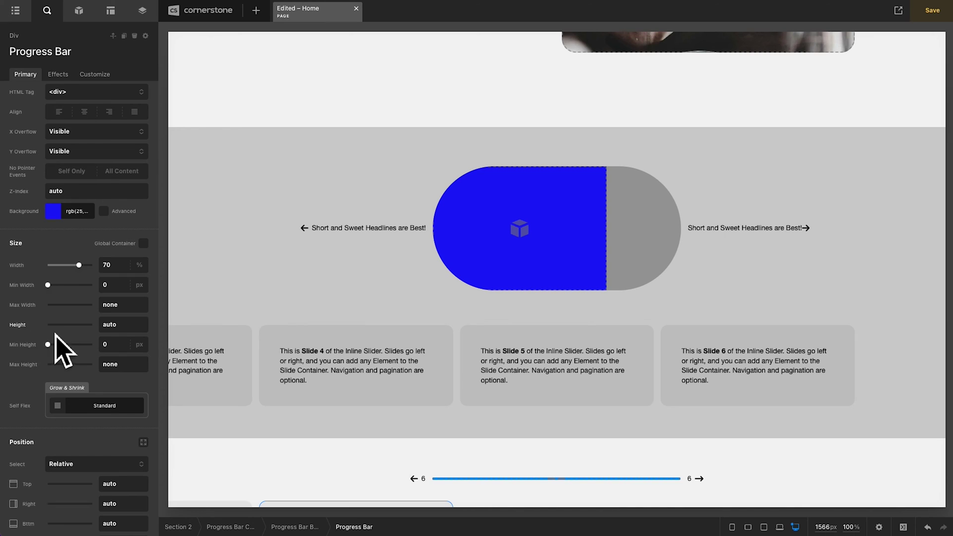
pyautogui.click(120, 325)
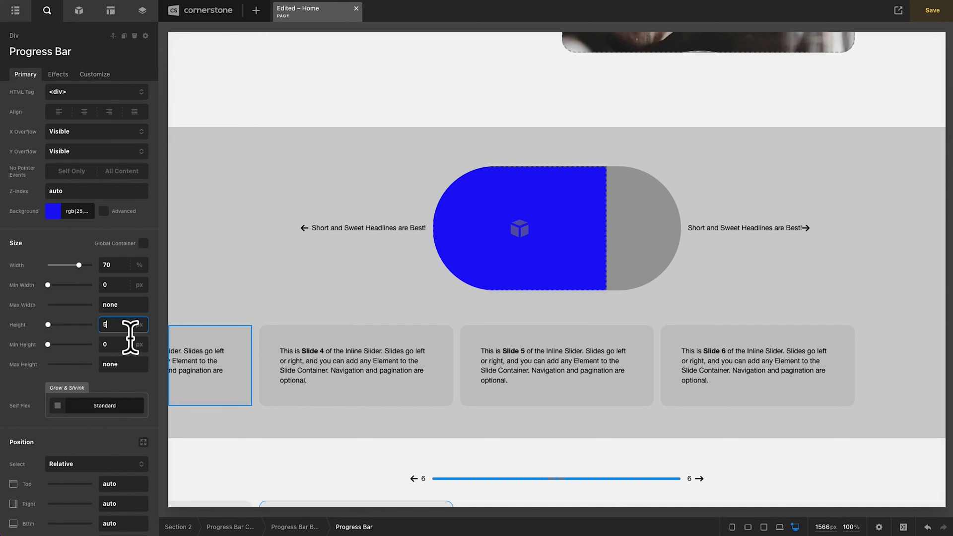
pyautogui.doubleClick(111, 365)
pyautogui.write('5')
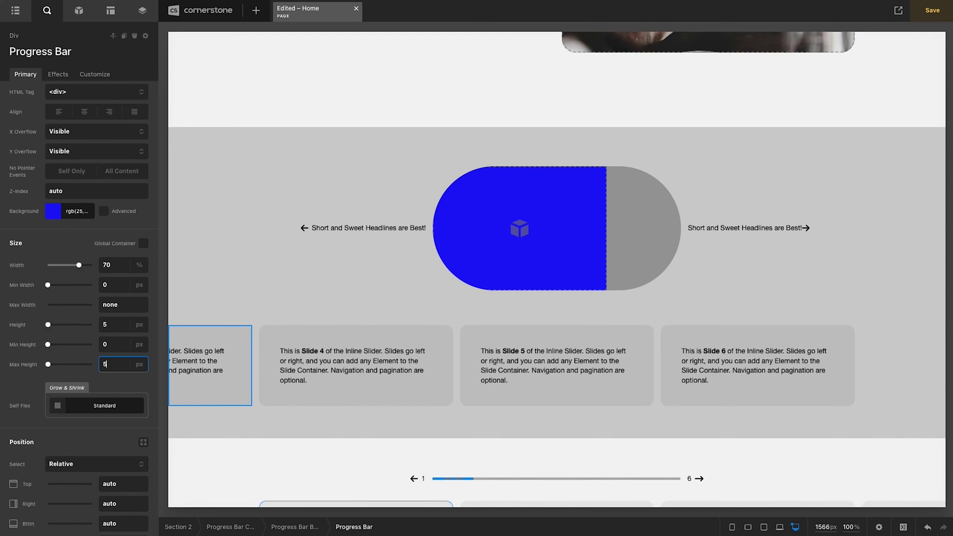
# - Set the height and max height of Progress Bar Base to 5 px
pyautogui.click(629, 240)
pyautogui.scroll(-5, 96, 277)
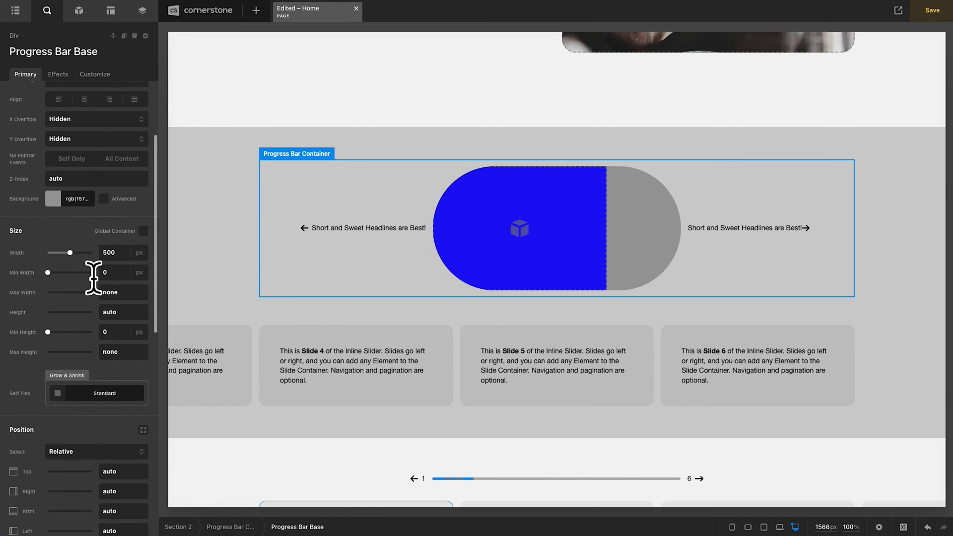
pyautogui.doubleClick(119, 299)
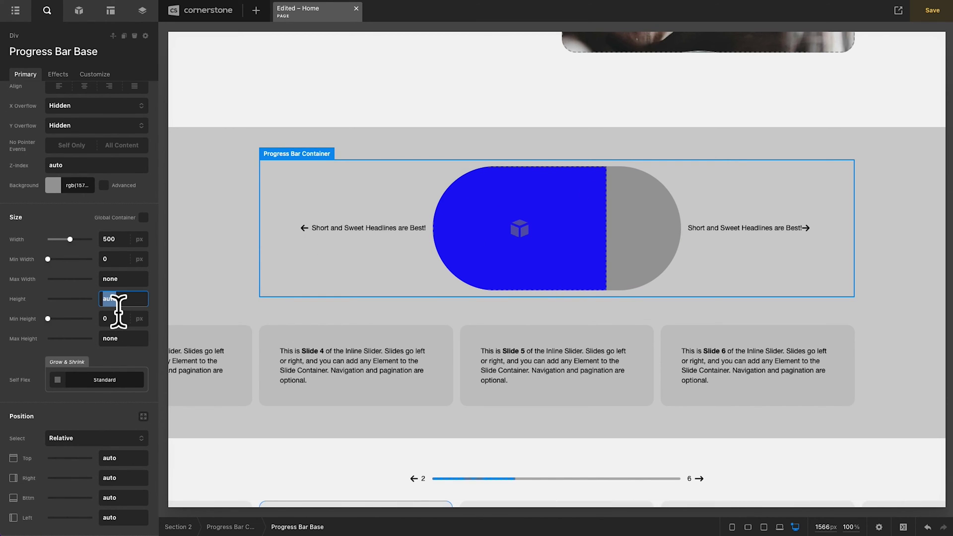
pyautogui.write('5')
pyautogui.click(122, 340)
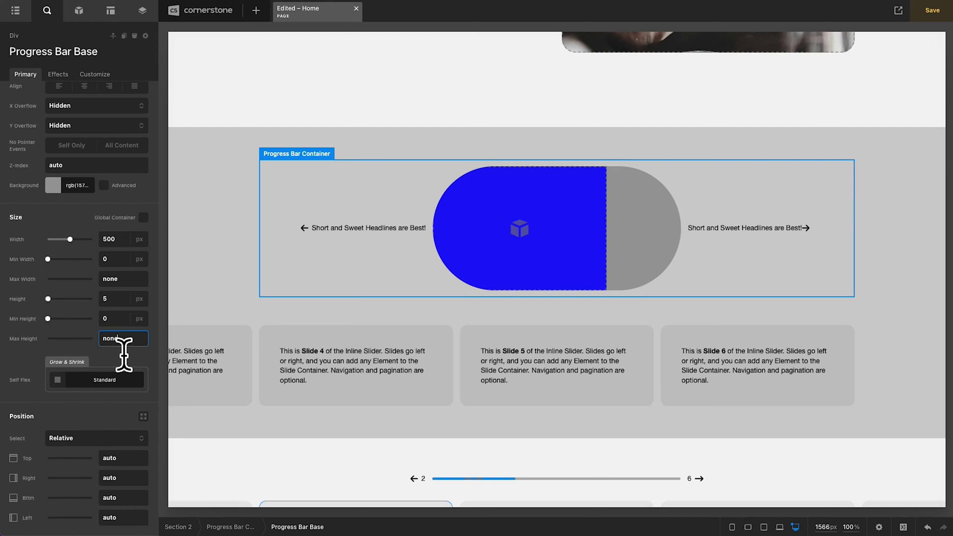
pyautogui.write('5')
# - Set the height and max height of Progress Bar Base to 10 px
pyautogui.click(121, 298)
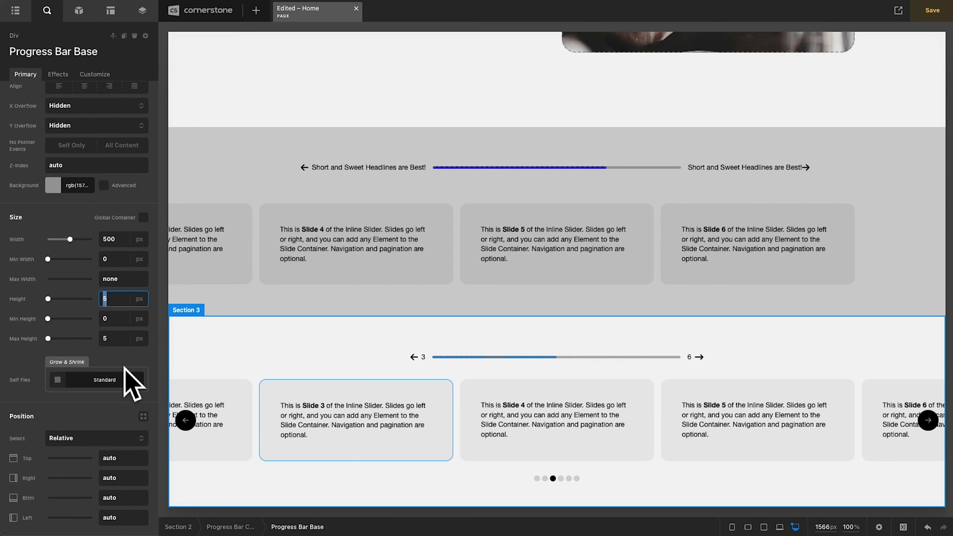
pyautogui.write('10')
pyautogui.click(113, 341)
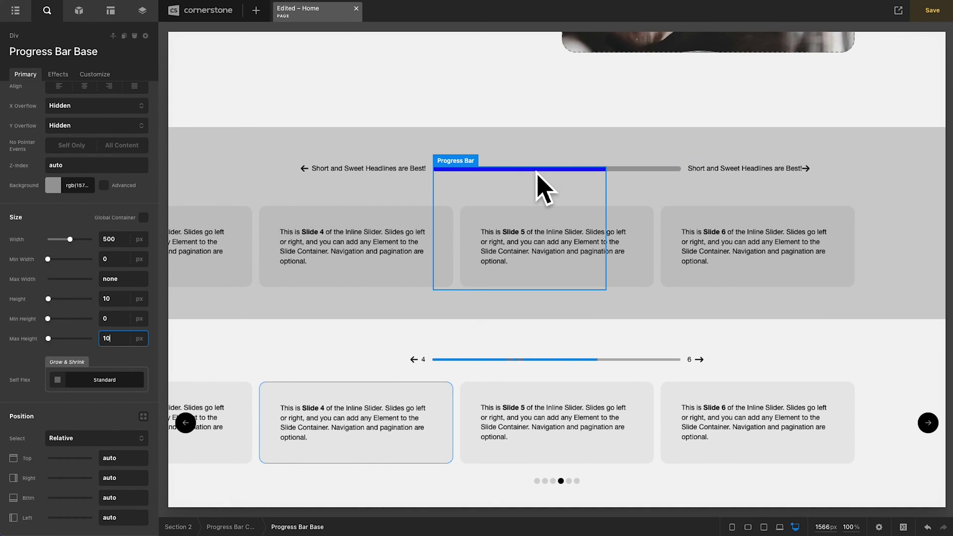
# - Set the height and max height of the blue Progress Bar to 10 px
pyautogui.click(593, 180)
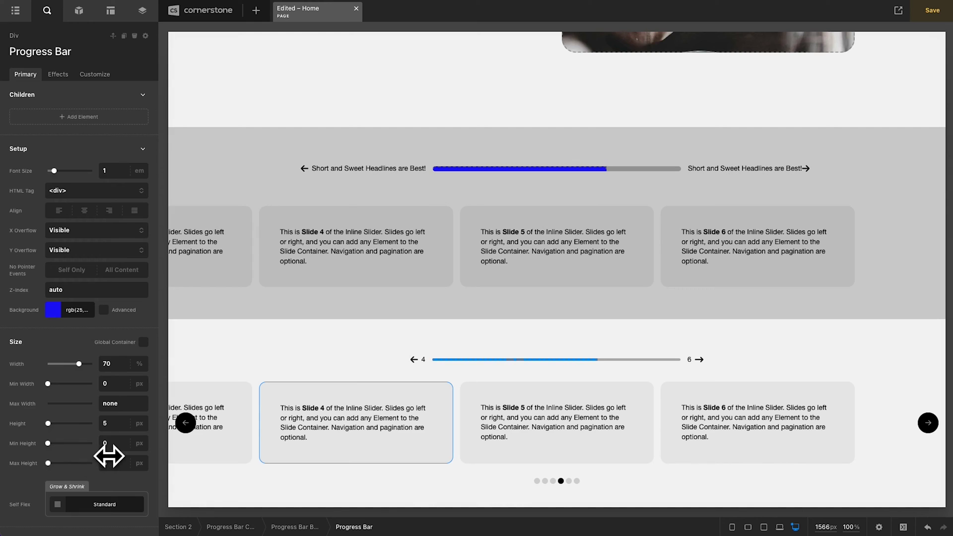
pyautogui.click(116, 425)
pyautogui.write('10')
pyautogui.press('Tab')
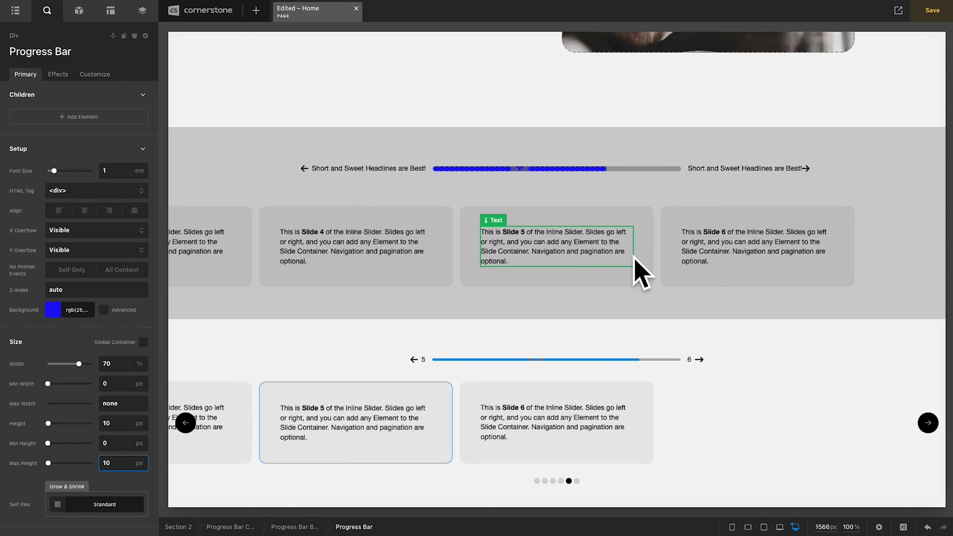
# - Save the page and check the progress bar above the slides on the live site
pyautogui.hotkey('ctrl', 's')
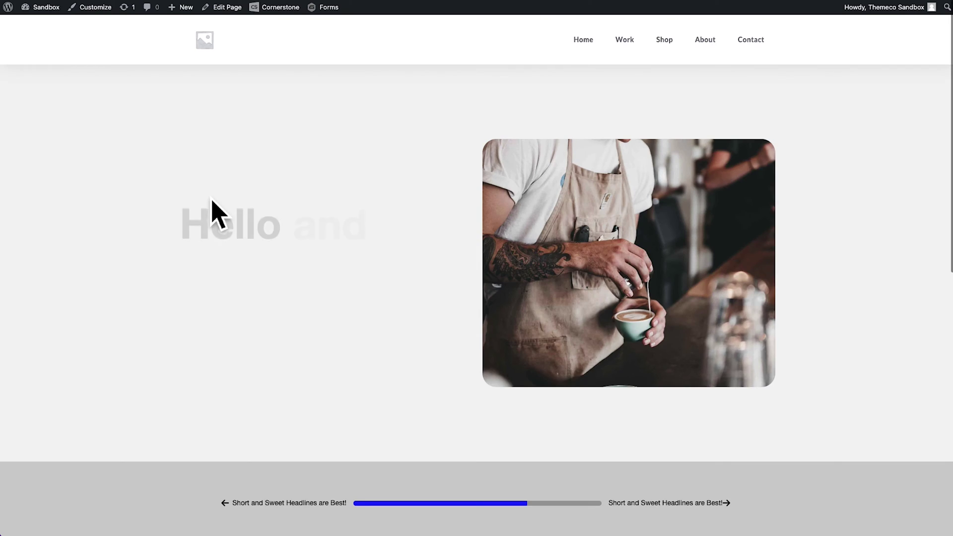
pyautogui.scroll(-2, 211, 208)
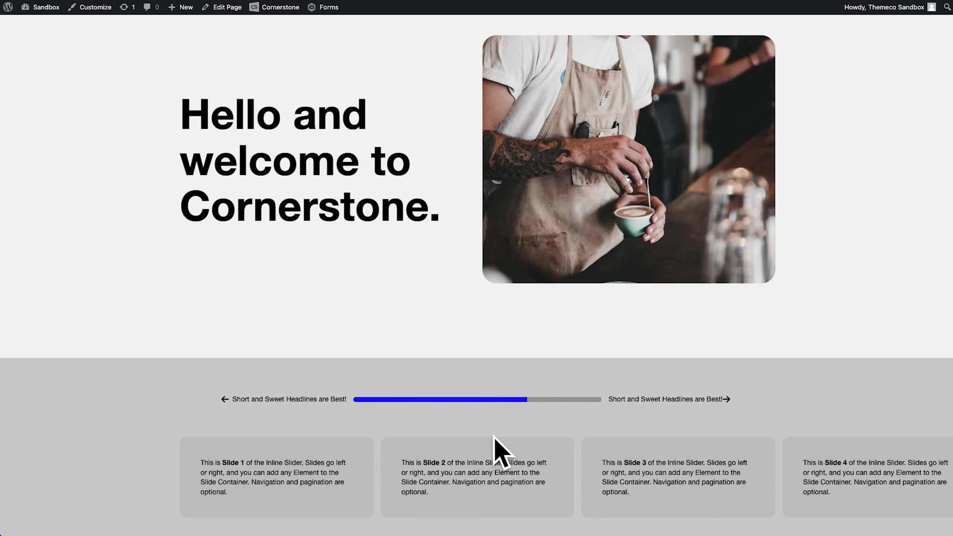
pyautogui.scroll(-3, 494, 436)
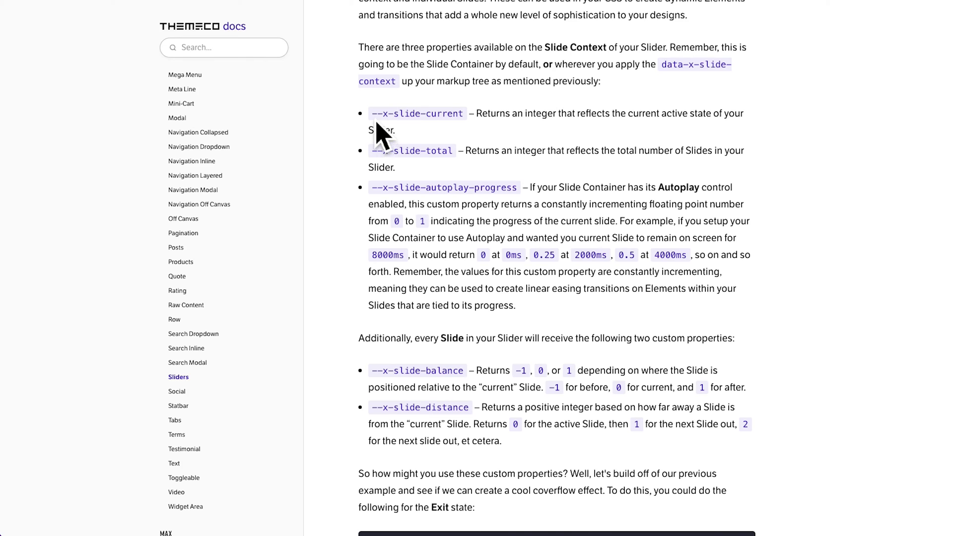
# - Examine the --x-slide-current and --x-slide-total custom properties in the Themeco docs page on Sliders
pyautogui.tripleClick(449, 130)
pyautogui.doubleClick(466, 124)
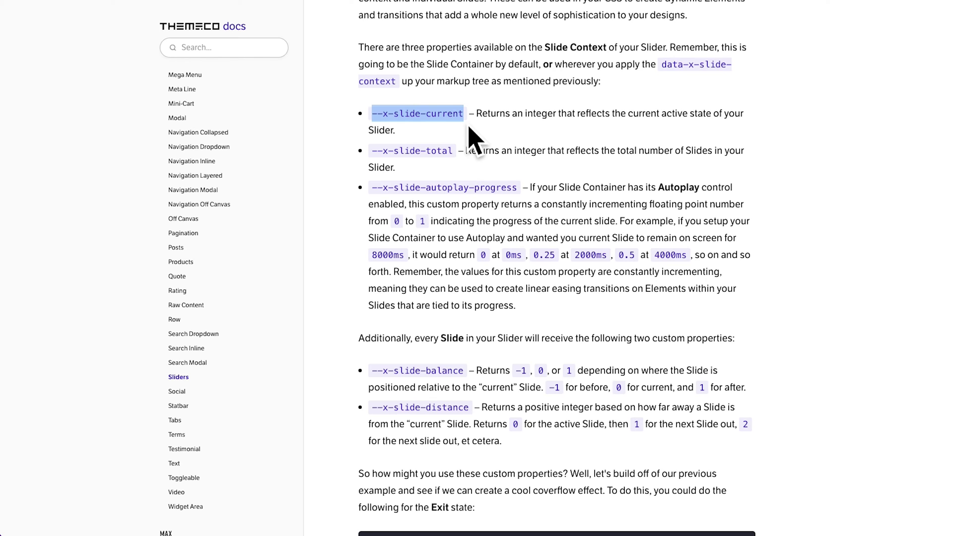
pyautogui.click(383, 132)
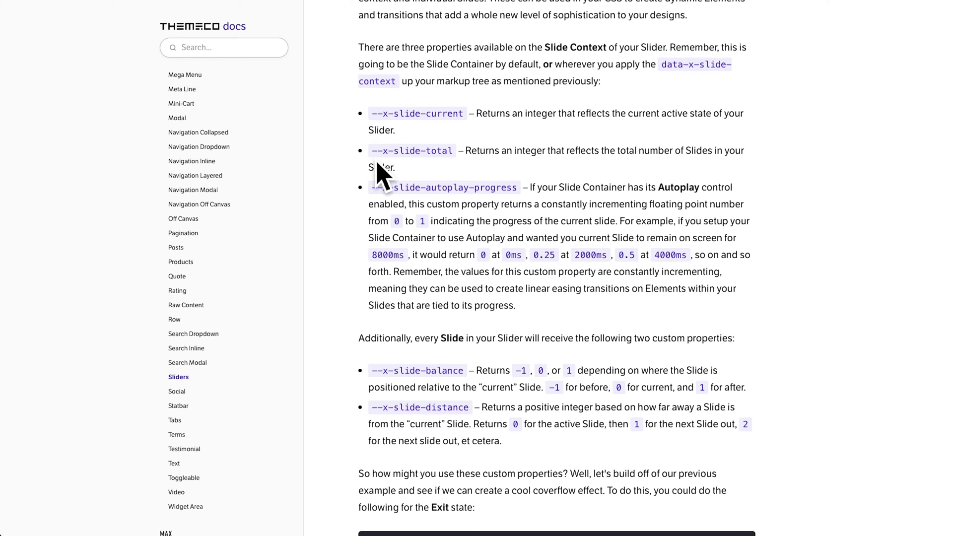
pyautogui.moveTo(373, 151); pyautogui.dragTo(464, 164)
pyautogui.click(471, 170)
pyautogui.moveTo(411, 116); pyautogui.dragTo(468, 128)
pyautogui.click(491, 195)
pyautogui.moveTo(452, 152); pyautogui.dragTo(358, 154)
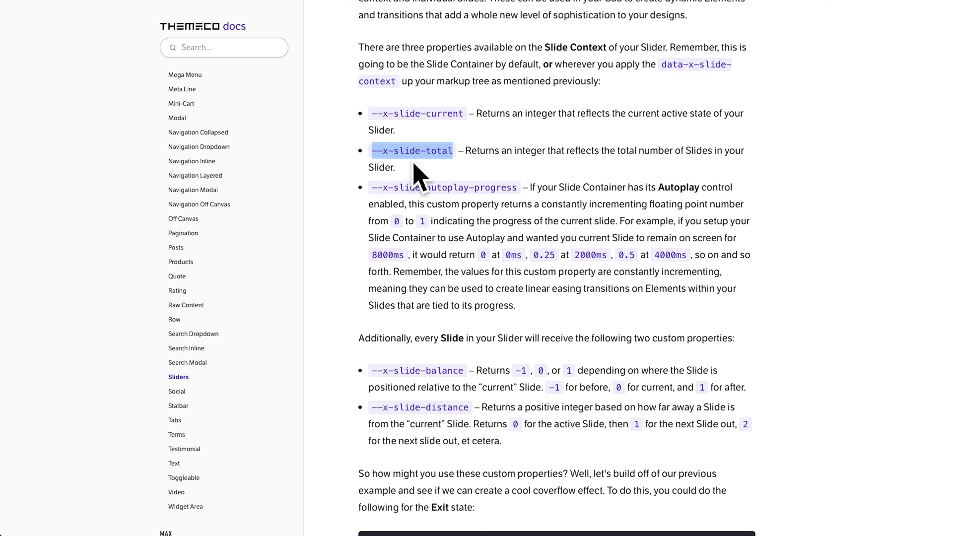
# - Copy the dynamic content string {{dc:rvt:outlet state="slider" key="total"}} from the Dynamic Content section of the Sliders docs
pyautogui.scroll(-20, 416, 176)
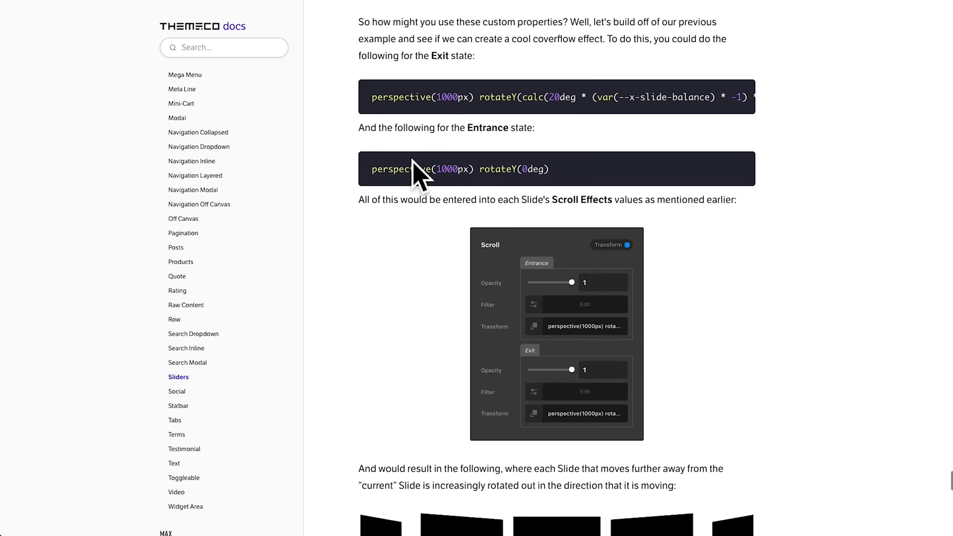
pyautogui.scroll(-2, 416, 176)
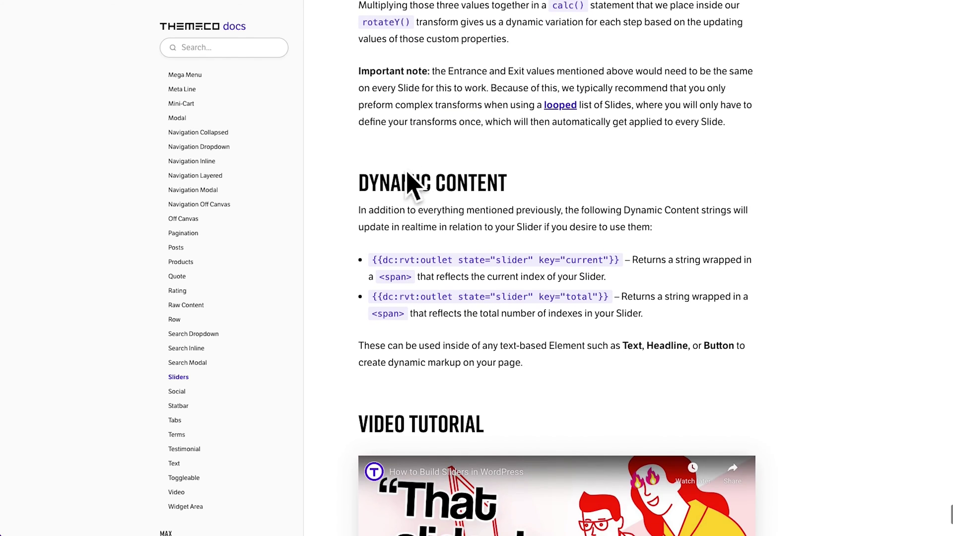
pyautogui.moveTo(376, 268); pyautogui.dragTo(624, 280)
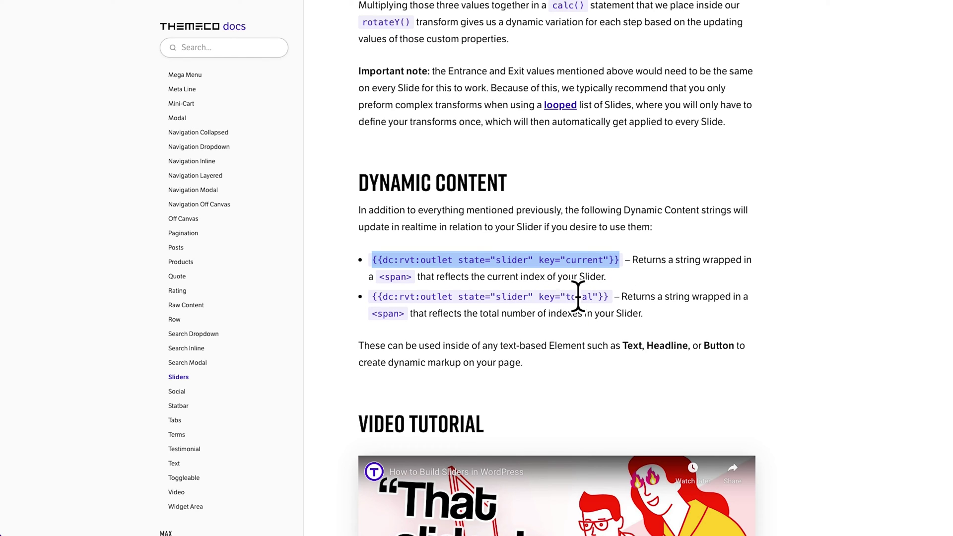
pyautogui.click(588, 313)
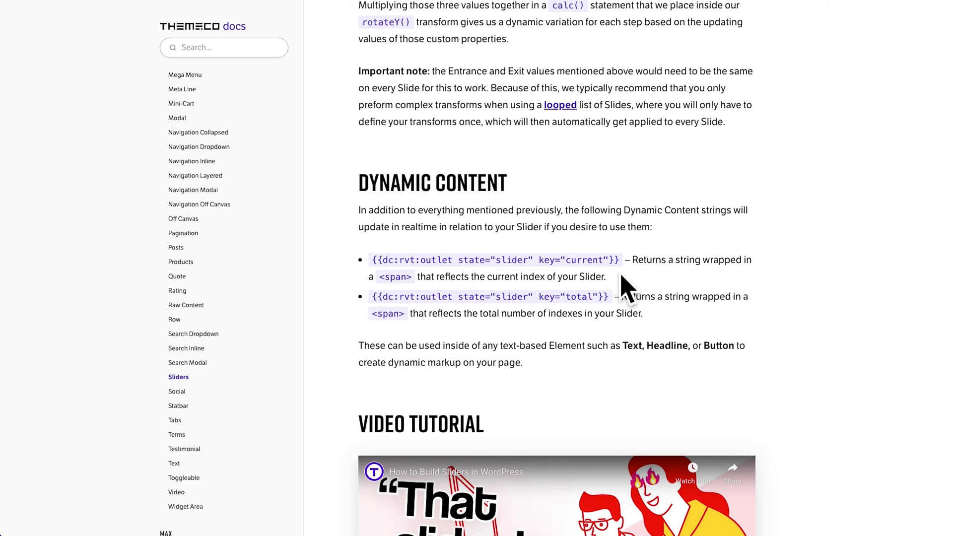
pyautogui.moveTo(610, 296); pyautogui.dragTo(373, 298)
pyautogui.hotkey('ctrl', 'c')
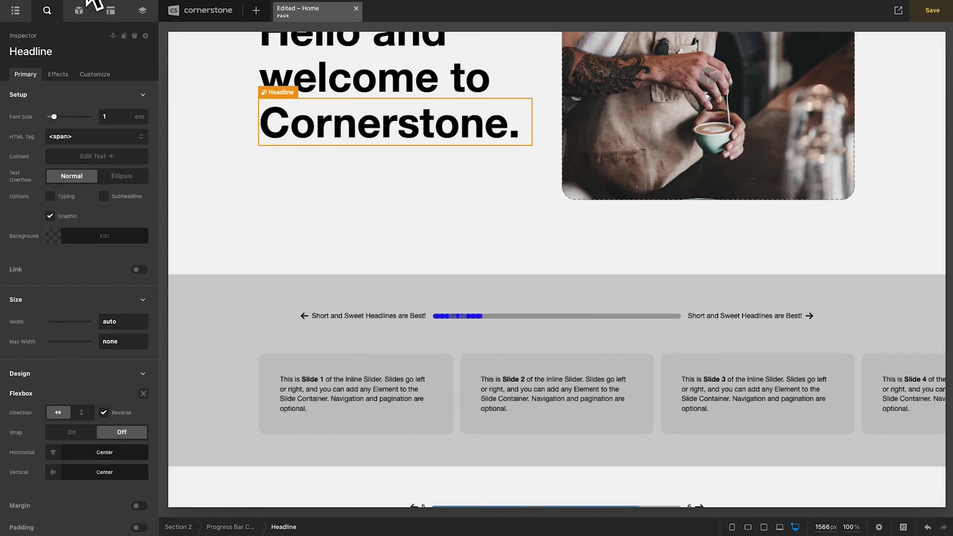
# - Replace the text of the Headline with the forward arrow with {{dc:rvt:outlet state="slider" key="total"}}
pyautogui.click(97, 6)
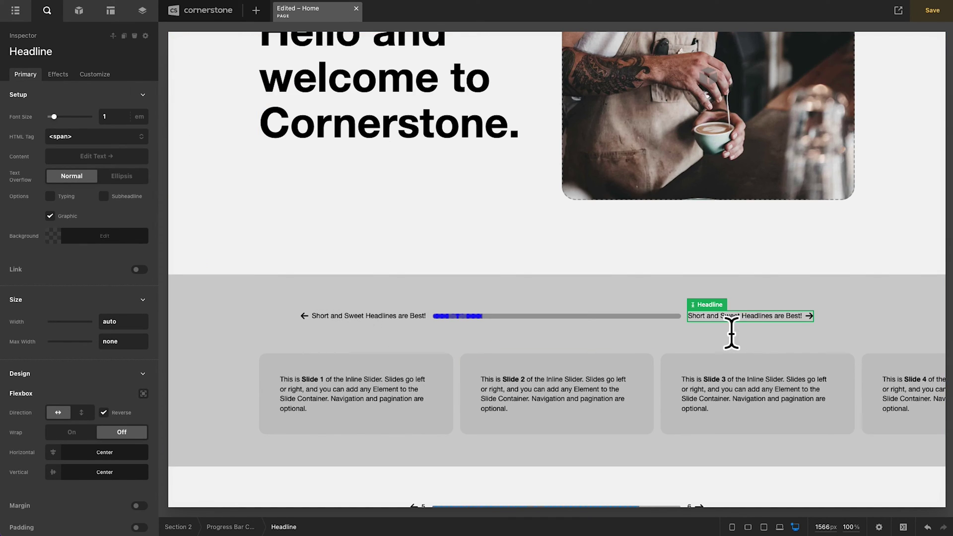
pyautogui.click(87, 160)
pyautogui.hotkey('ctrl', 'a')
pyautogui.hotkey('ctrl', 'v')
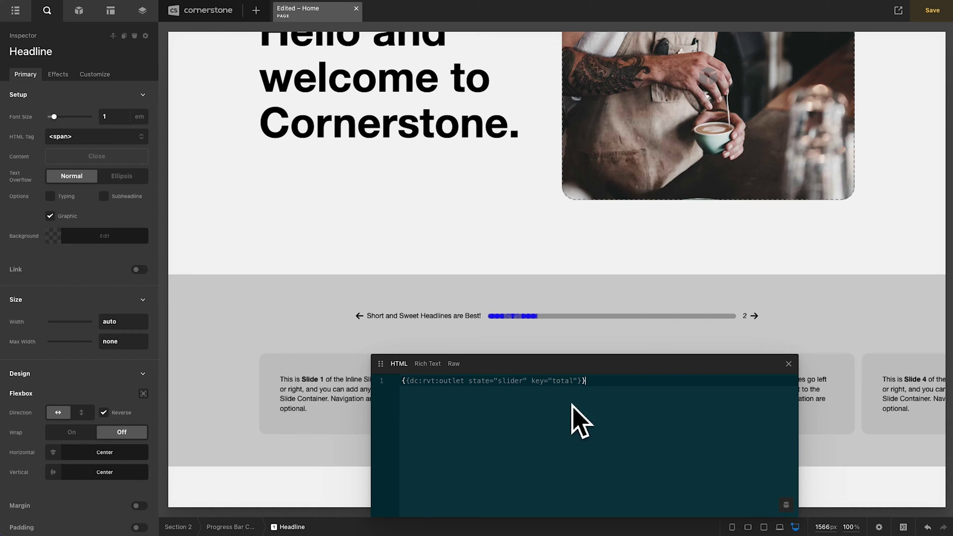
pyautogui.moveTo(598, 366); pyautogui.dragTo(362, 21)
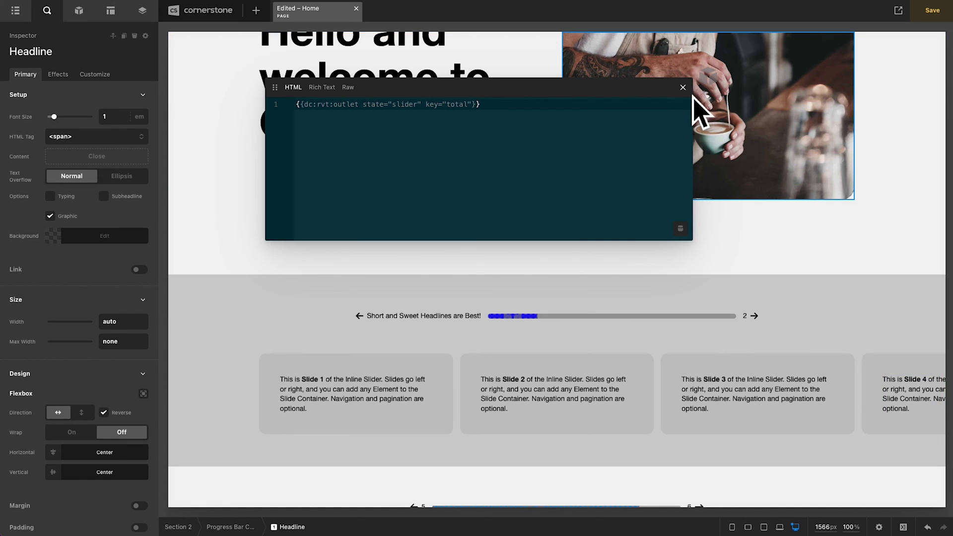
pyautogui.click(694, 111)
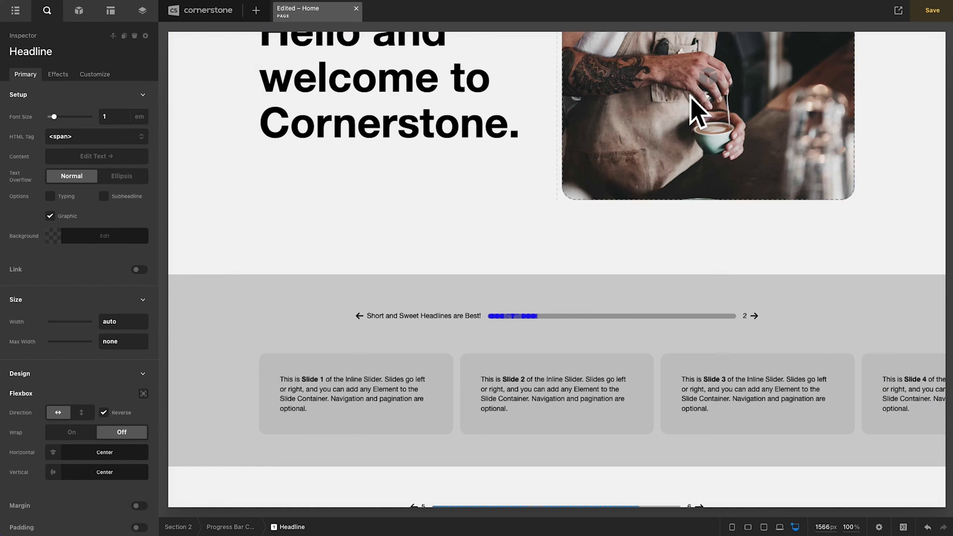
# - Set the inline slider's Slide Container to scroll by Slide
pyautogui.click(670, 387)
pyautogui.scroll(-5, 109, 327)
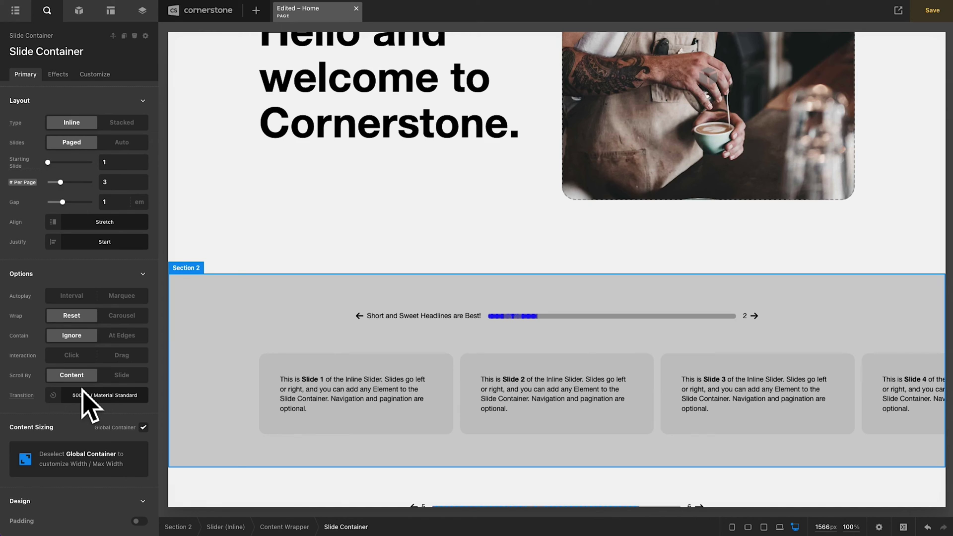
pyautogui.click(128, 382)
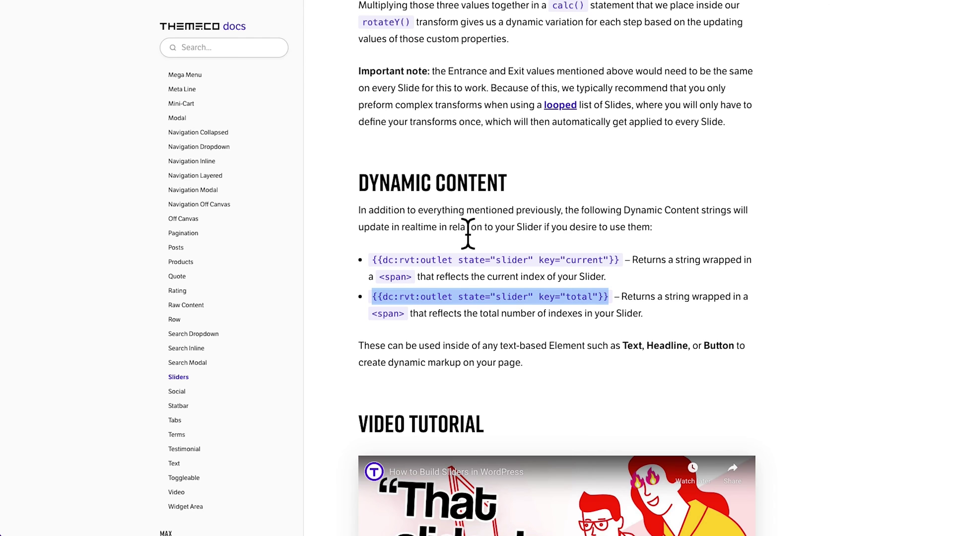
# - Copy {{dc:rvt:outlet state="slider" key="current"}} from the Sliders docs and make it the text of the Headline with the back arrow
pyautogui.moveTo(621, 261); pyautogui.dragTo(393, 262)
pyautogui.hotkey('ctrl', 'c')
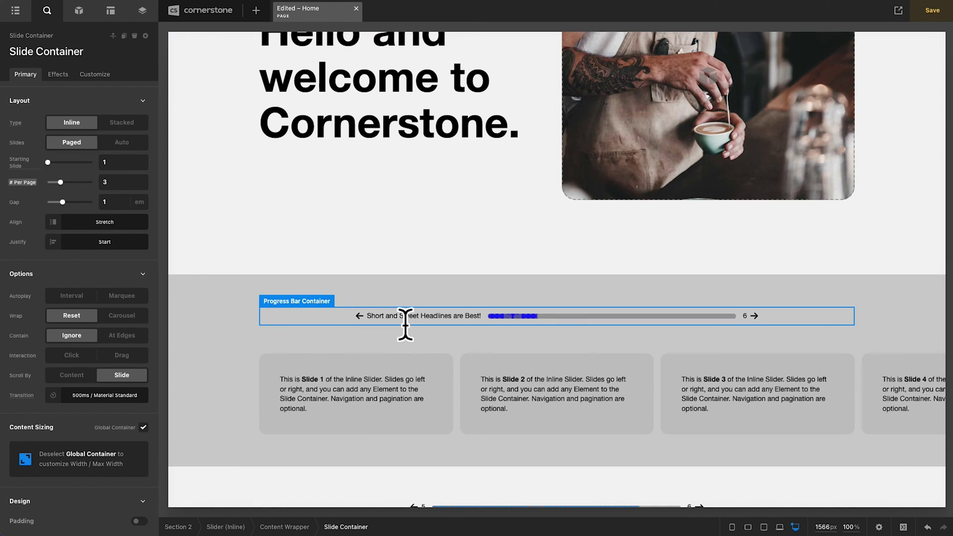
pyautogui.click(401, 315)
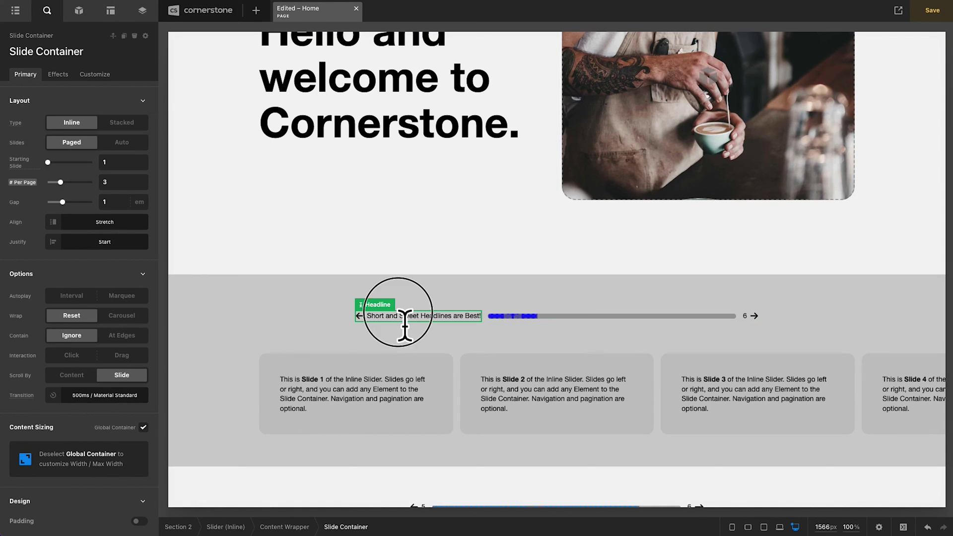
pyautogui.click(112, 157)
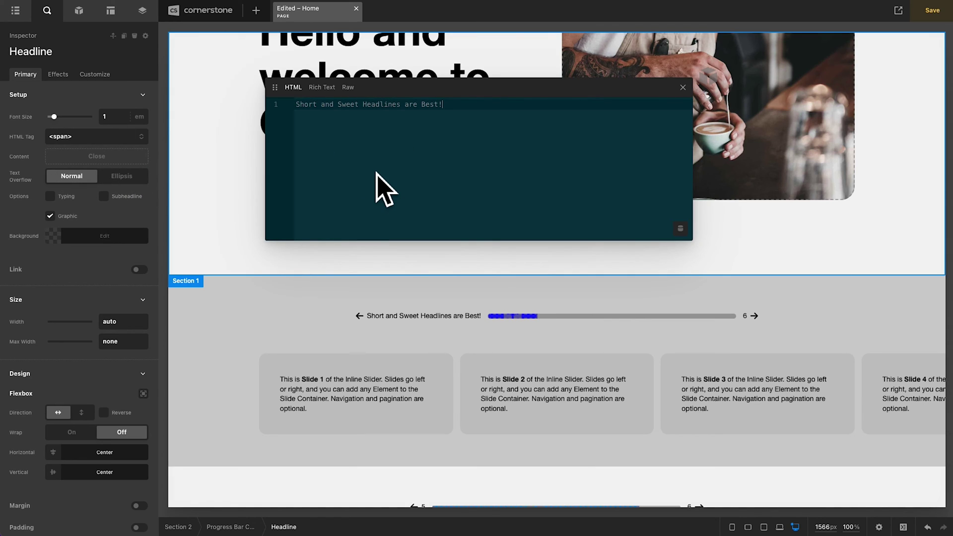
pyautogui.hotkey('ctrl', 'a')
pyautogui.hotkey('ctrl', 'v')
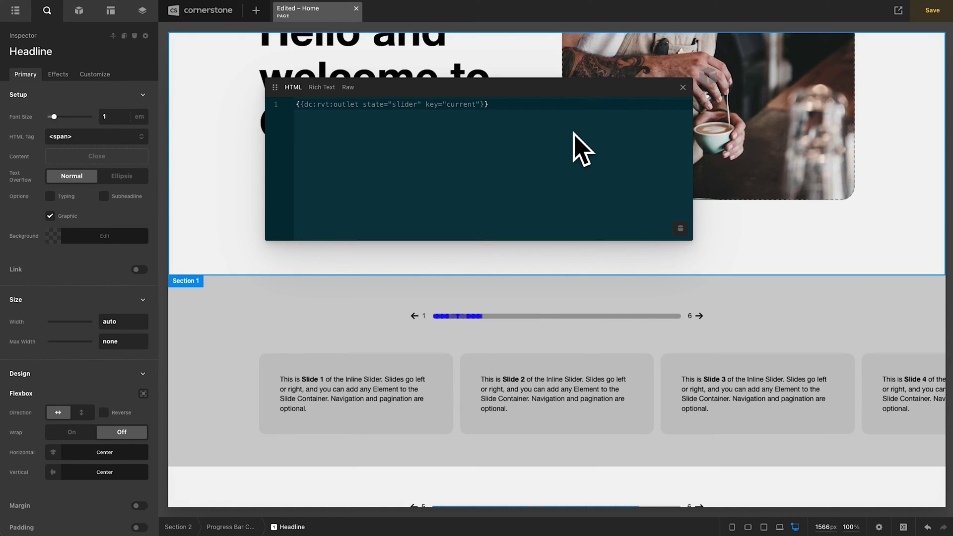
pyautogui.click(683, 88)
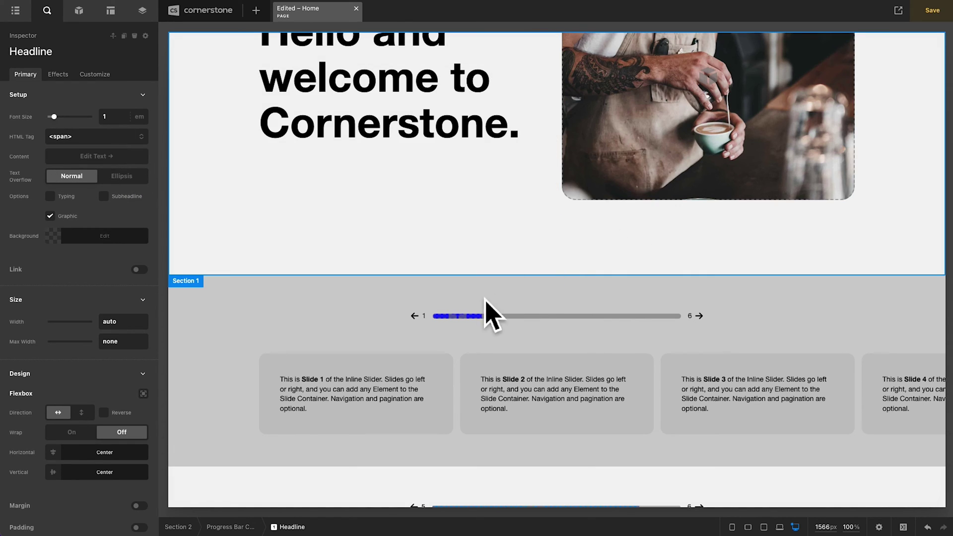
# - Add an empty custom attribute to the current-slide Headline with the back arrow
pyautogui.click(421, 322)
pyautogui.click(93, 75)
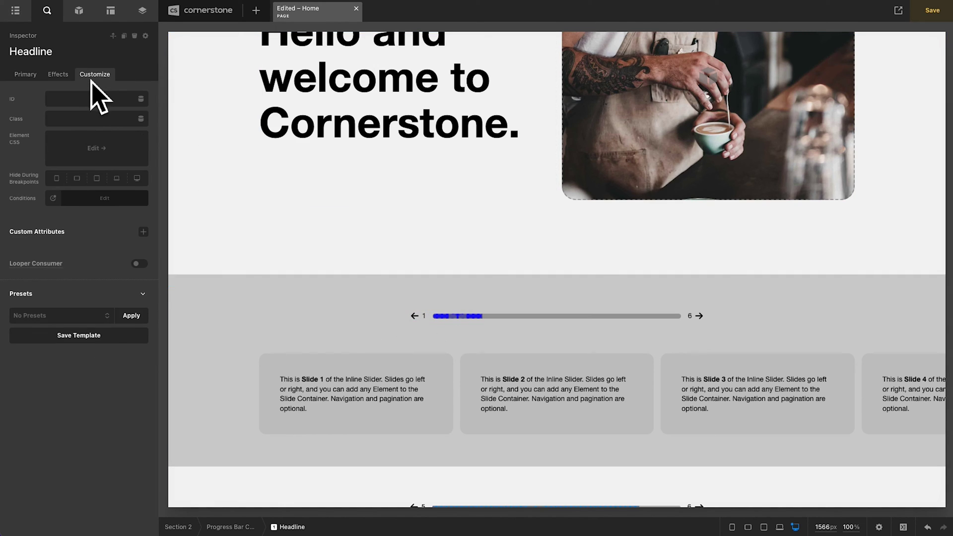
pyautogui.click(142, 231)
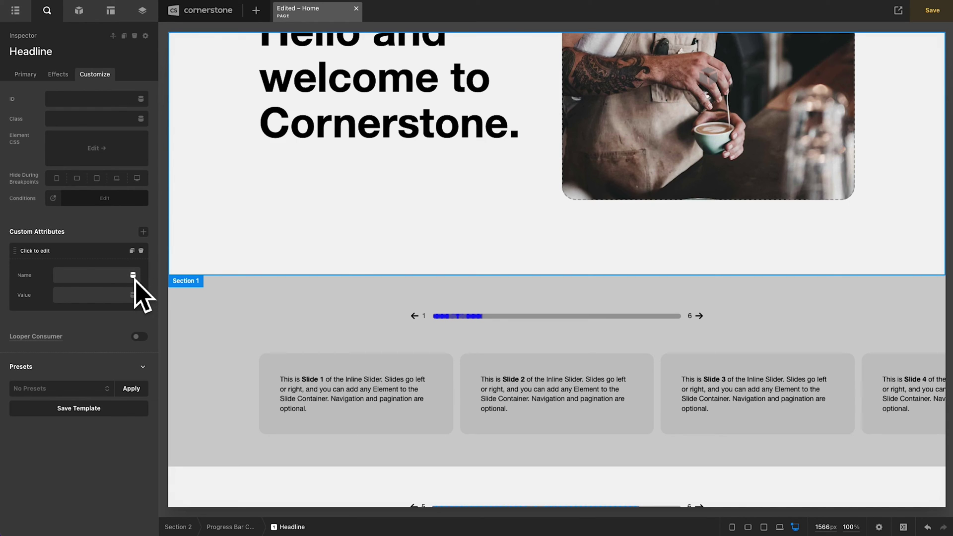
# - Copy data-x-slide-prev from the Custom Attributes section of the Sliders docs and use it as the new attribute's name
pyautogui.click(334, 4)
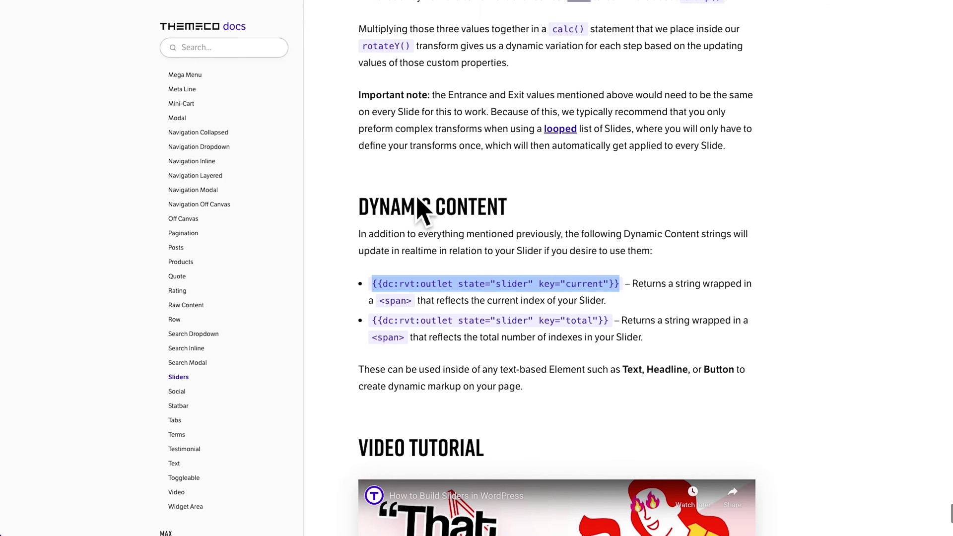
pyautogui.scroll(15, 420, 208)
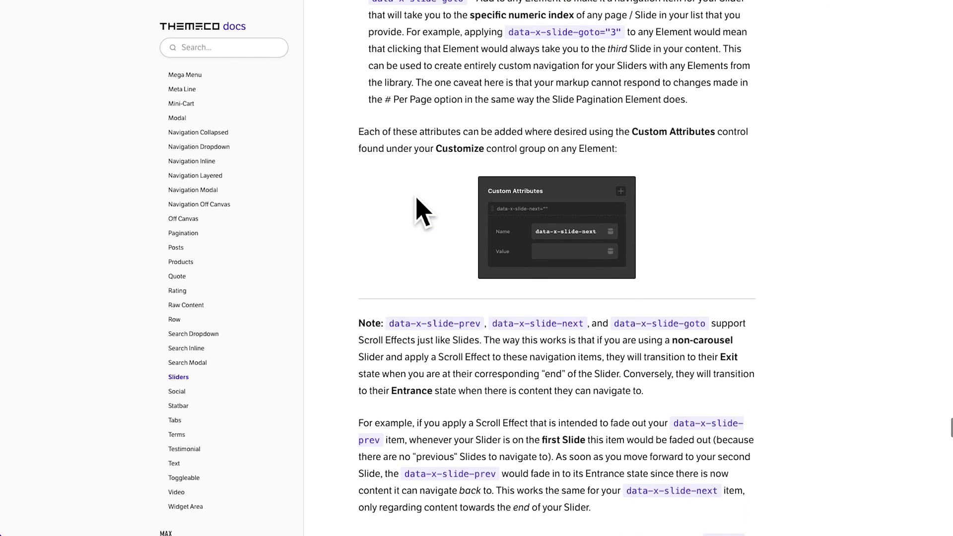
pyautogui.scroll(10, 421, 211)
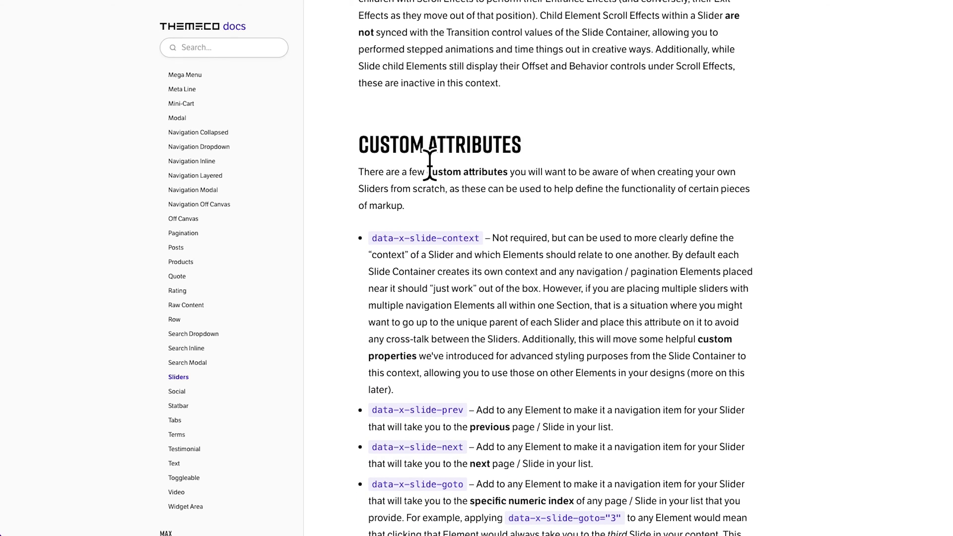
pyautogui.scroll(-3, 428, 167)
pyautogui.moveTo(373, 259); pyautogui.dragTo(474, 272)
pyautogui.hotkey('ctrl', 'c')
pyautogui.click(501, 306)
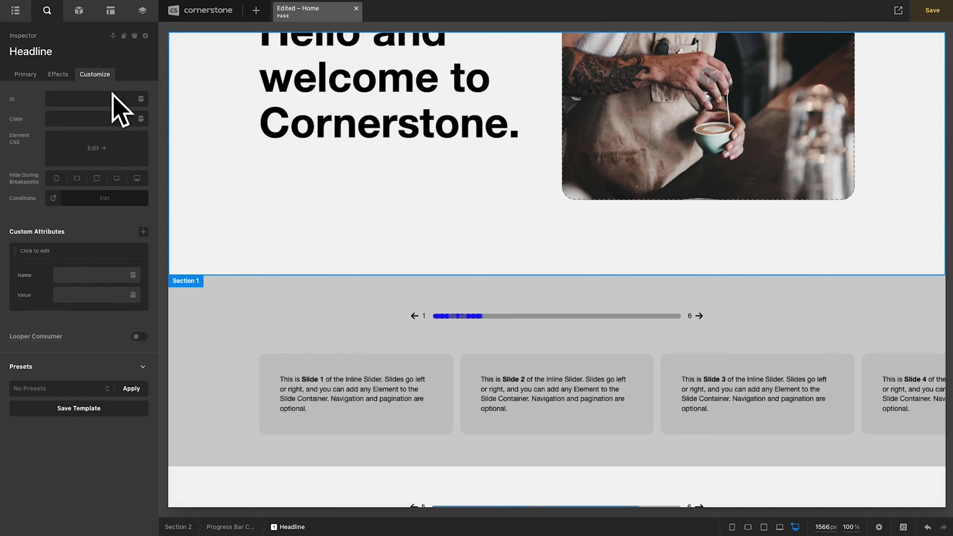
pyautogui.click(79, 276)
pyautogui.hotkey('ctrl', 'v')
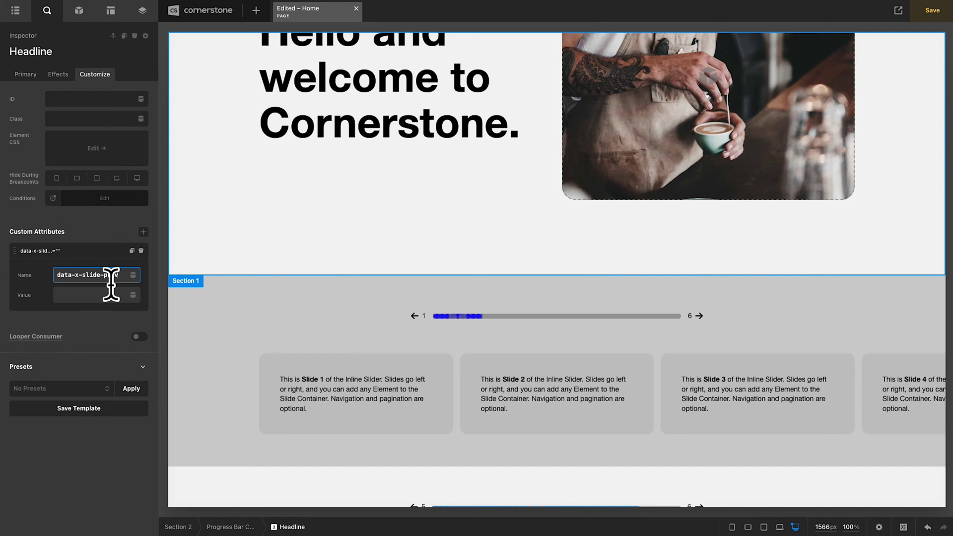
# - Add a custom attribute named data-x-slide-next, copied from the Sliders docs, to the total-slides Headline with the forward arrow
pyautogui.click(699, 320)
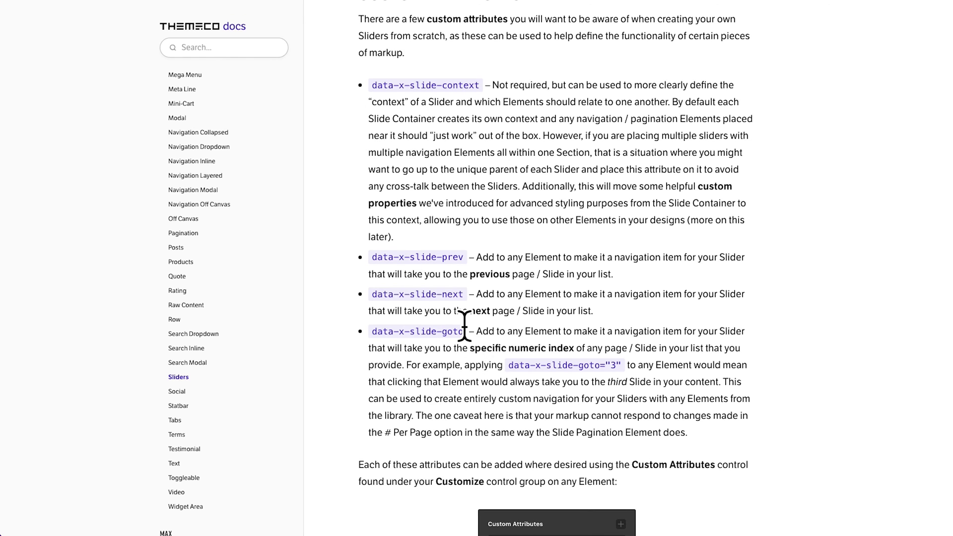
pyautogui.moveTo(467, 311); pyautogui.dragTo(380, 311)
pyautogui.hotkey('ctrl', 'c')
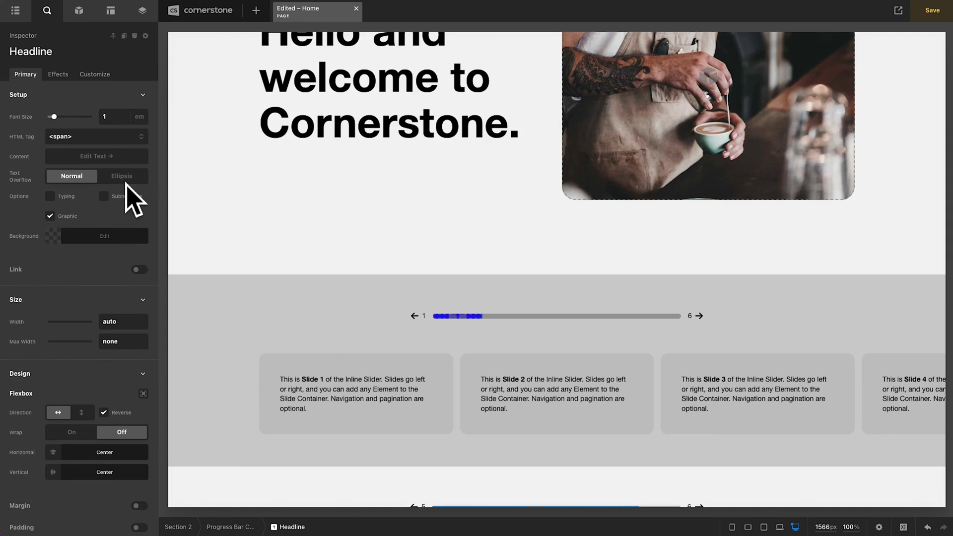
pyautogui.click(95, 76)
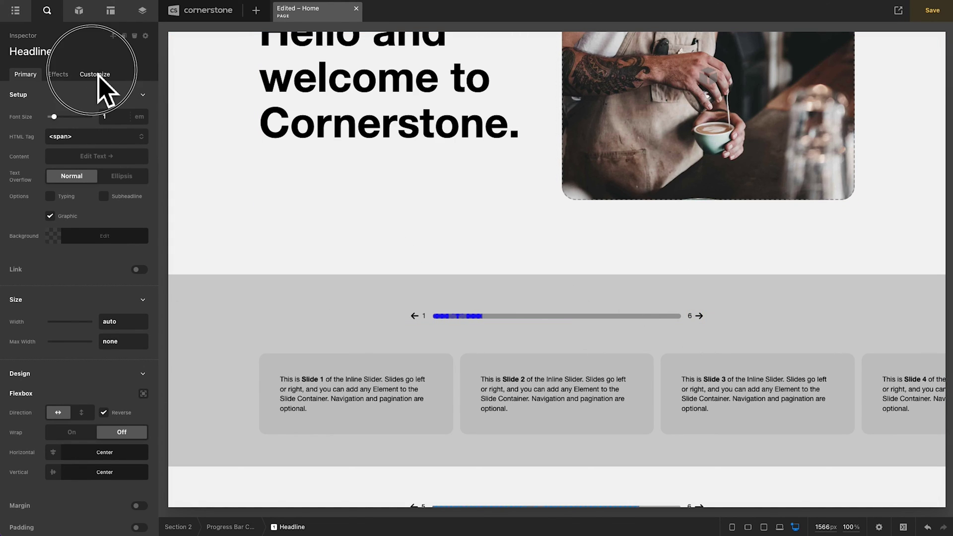
pyautogui.click(143, 232)
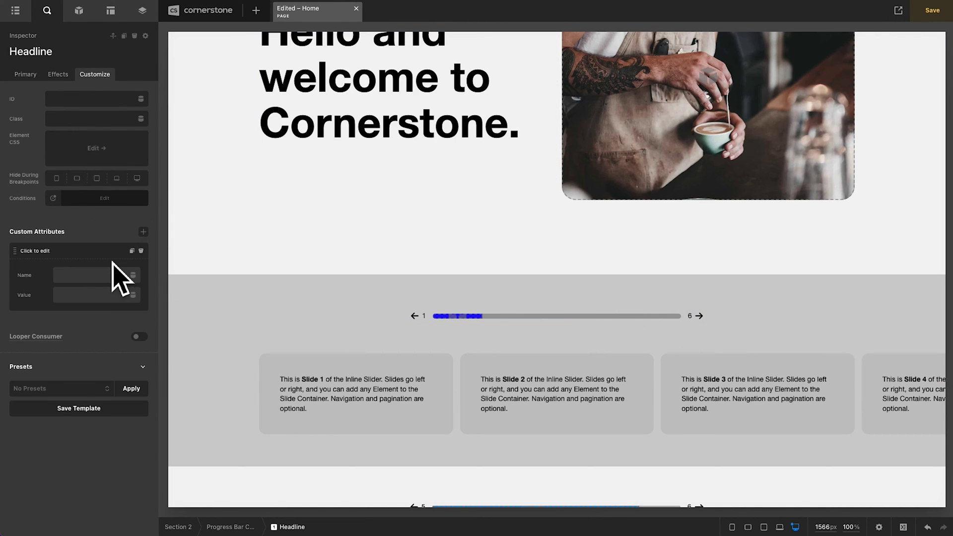
pyautogui.click(96, 276)
pyautogui.hotkey('ctrl', 'v')
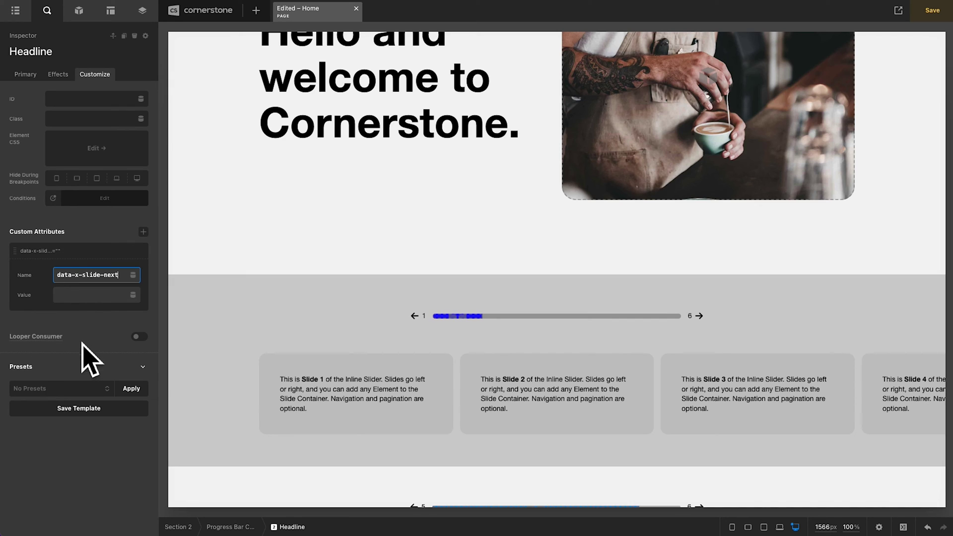
# - Test the forward arrow by advancing repeatedly through the slides and check the current slide number and the wrap to the start
pyautogui.click(708, 325)
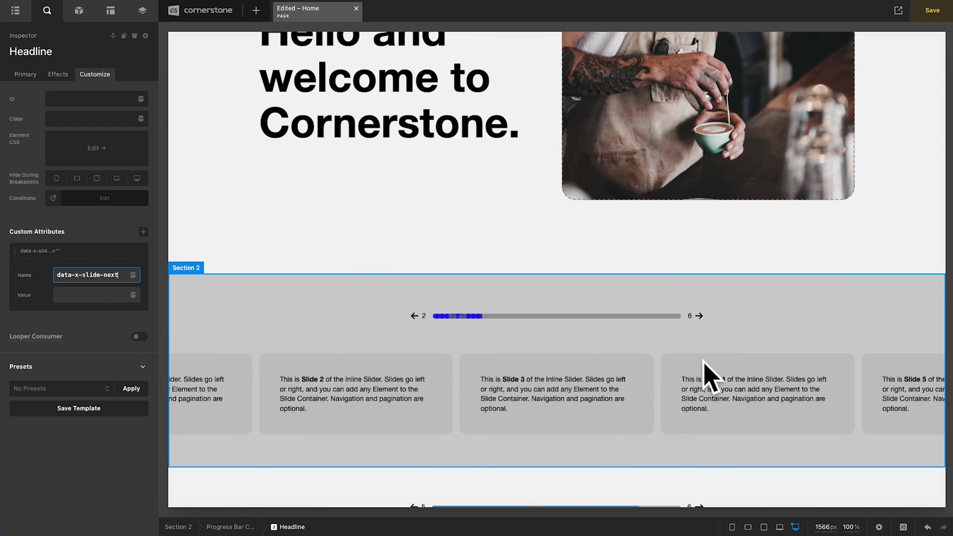
pyautogui.click(707, 323)
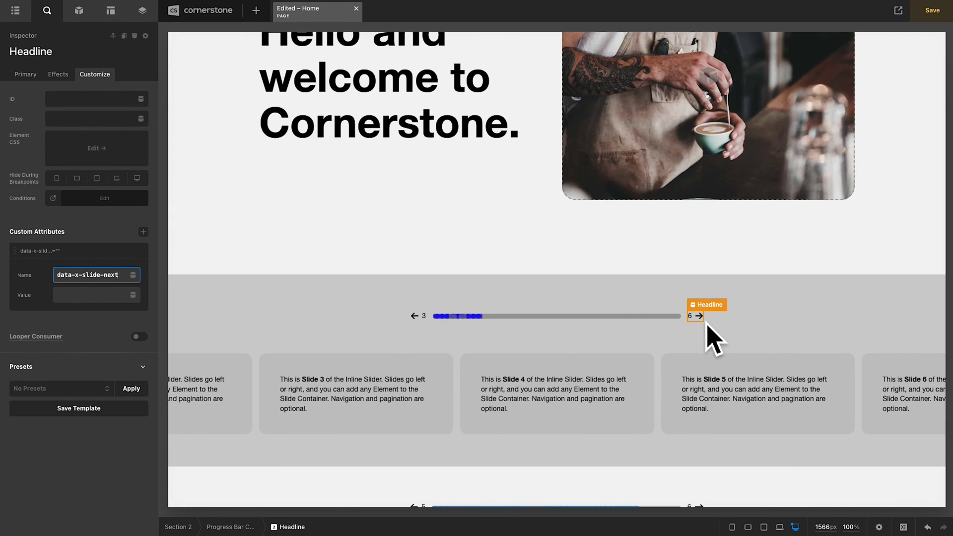
pyautogui.click(707, 323)
pyautogui.click(707, 324)
pyautogui.click(707, 323)
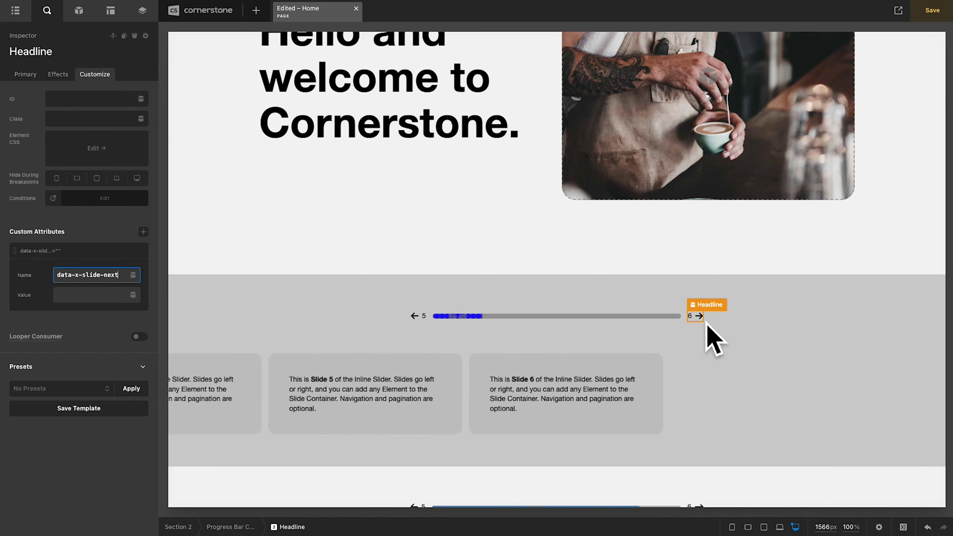
pyautogui.click(707, 324)
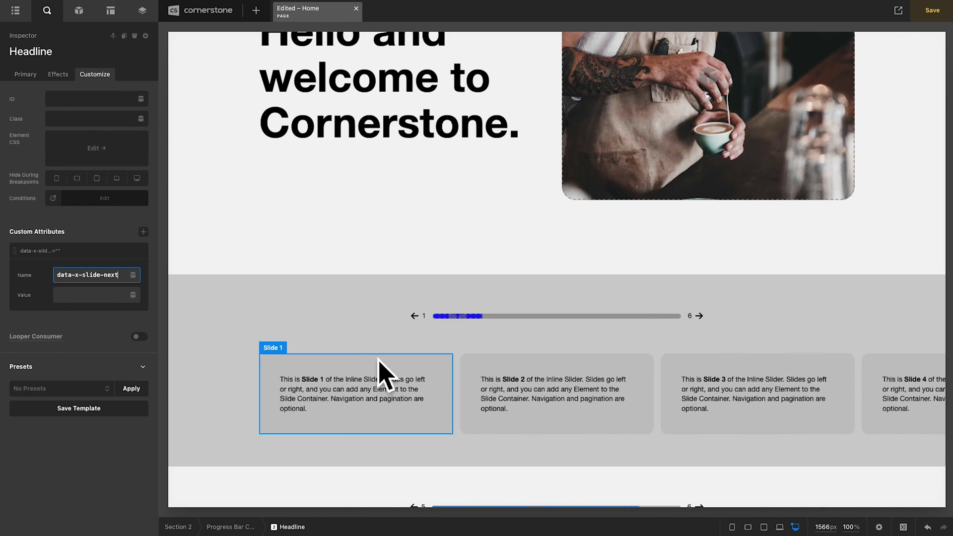
pyautogui.click(697, 323)
pyautogui.click(697, 323)
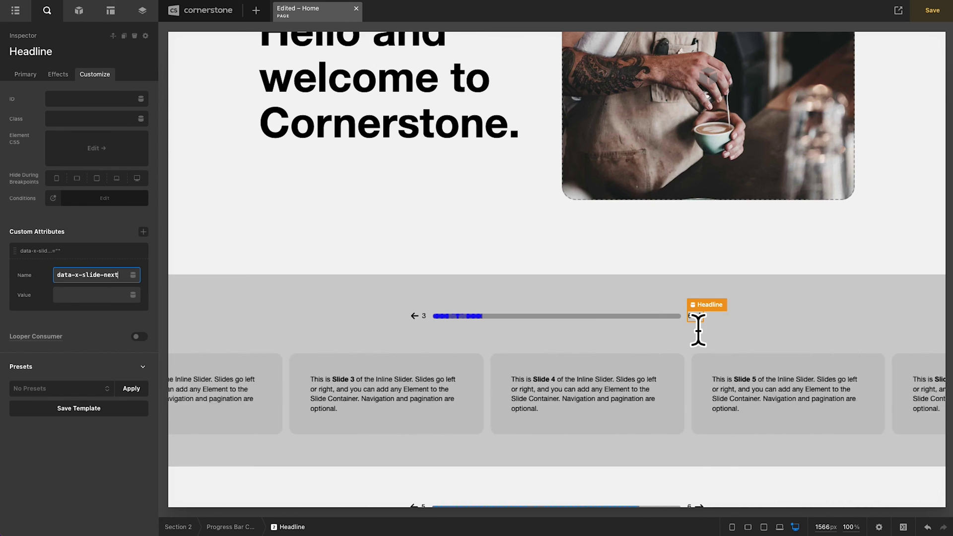
pyautogui.click(701, 319)
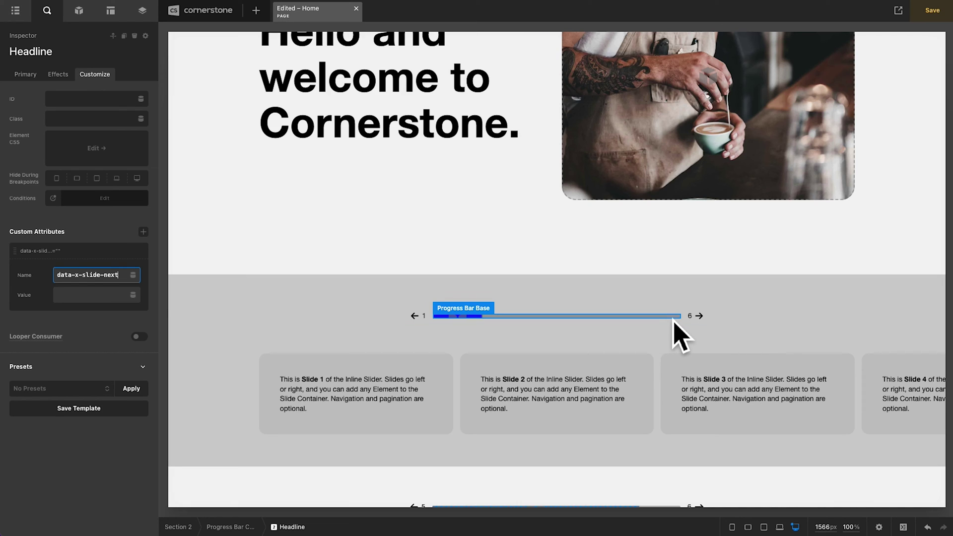
# - Select the blue Progress Bar and switch its inspector controls to raw dynamic content value fields
pyautogui.click(484, 323)
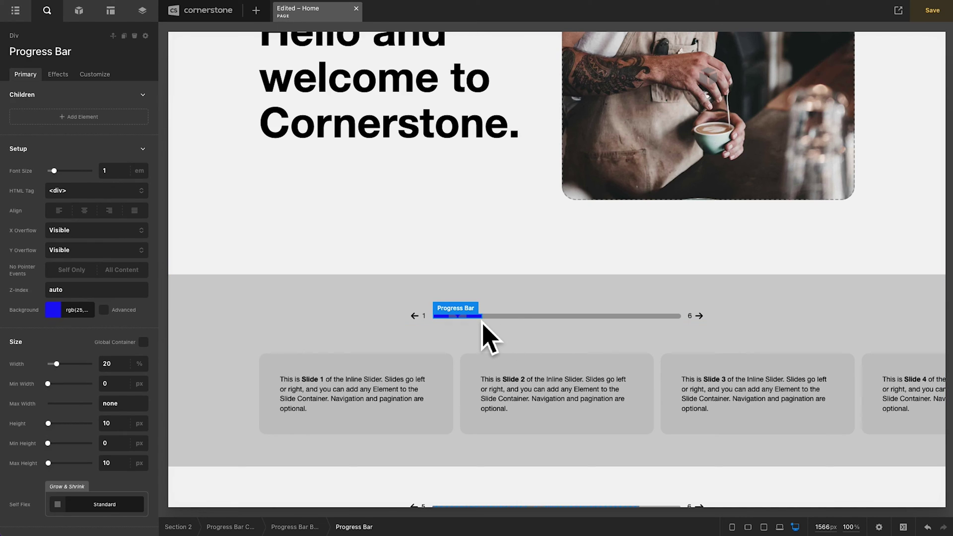
pyautogui.click(119, 364)
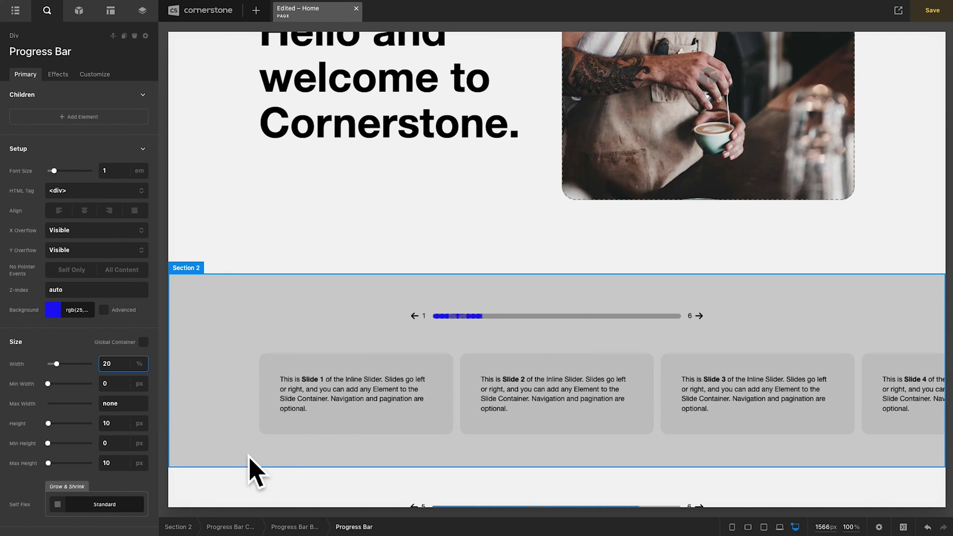
pyautogui.hotkey('ctrl', 'shift', 'd')
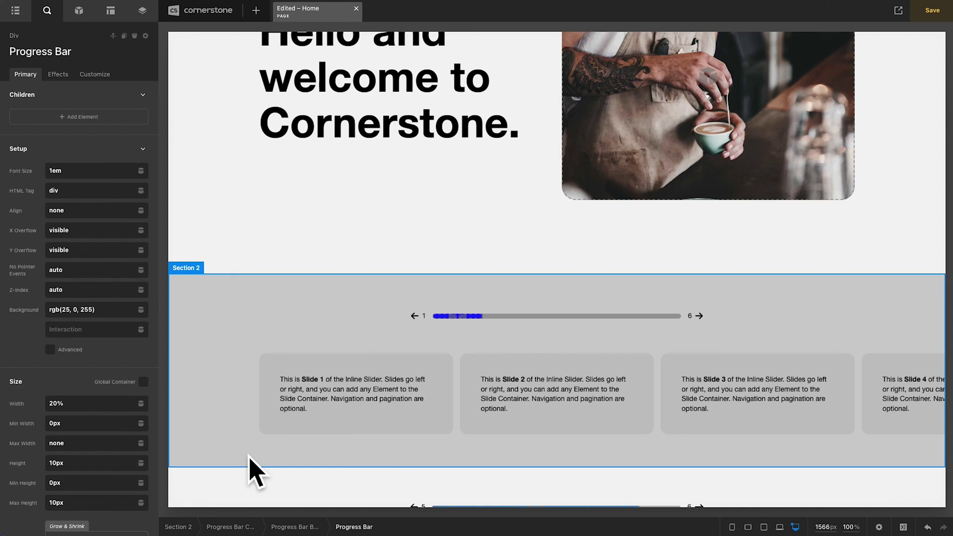
# - Widen the inspector and begin the Progress Bar's Width value with a calc function
pyautogui.click(122, 404)
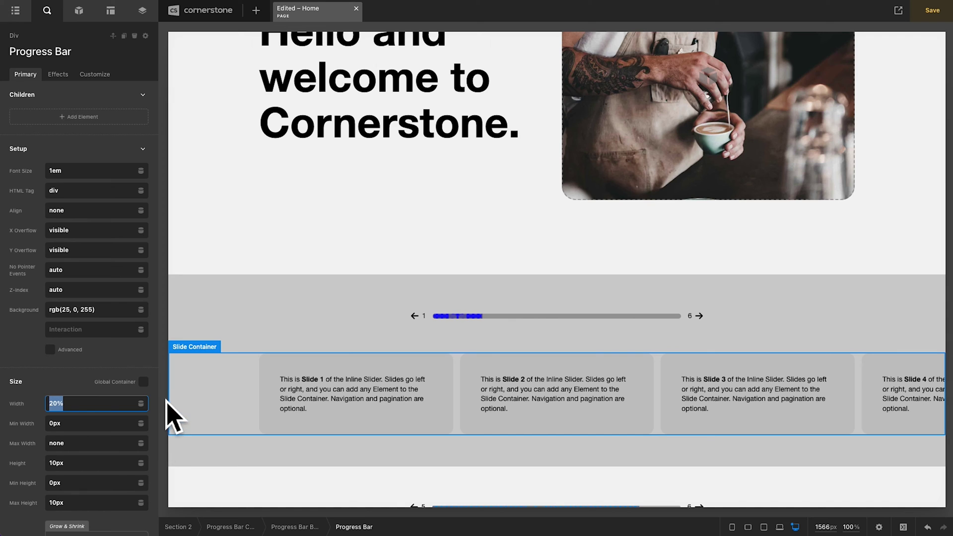
pyautogui.scroll(-2, 124, 432)
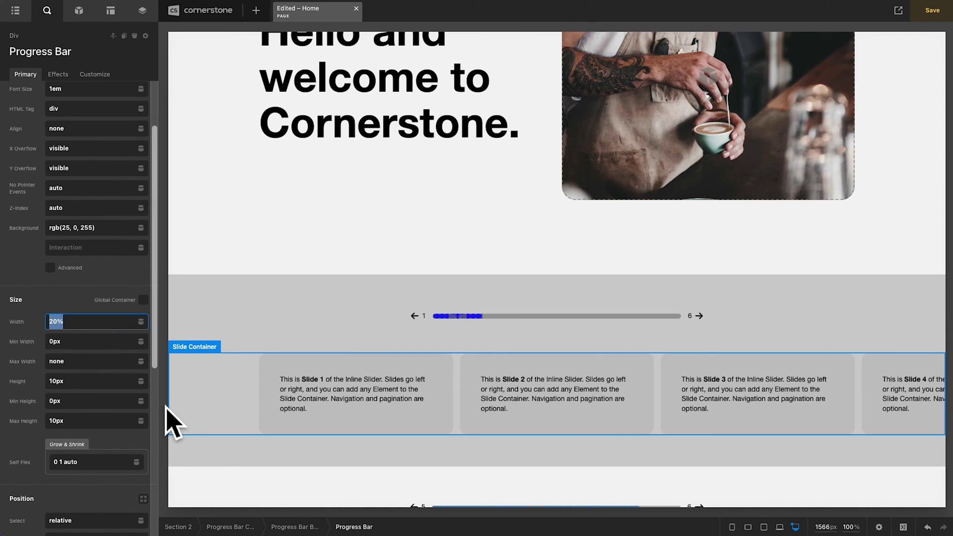
pyautogui.moveTo(166, 425); pyautogui.dragTo(386, 431)
pyautogui.click(84, 322)
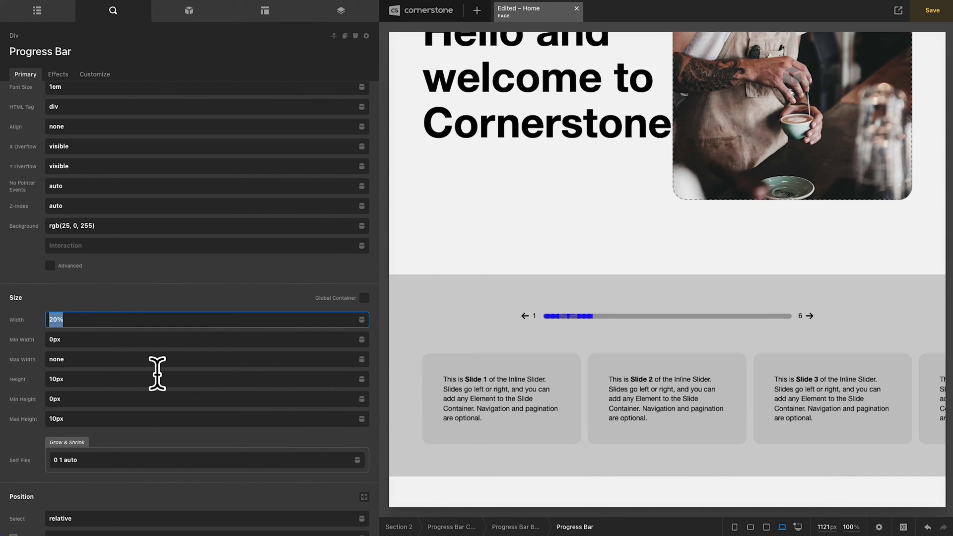
pyautogui.write('calc')
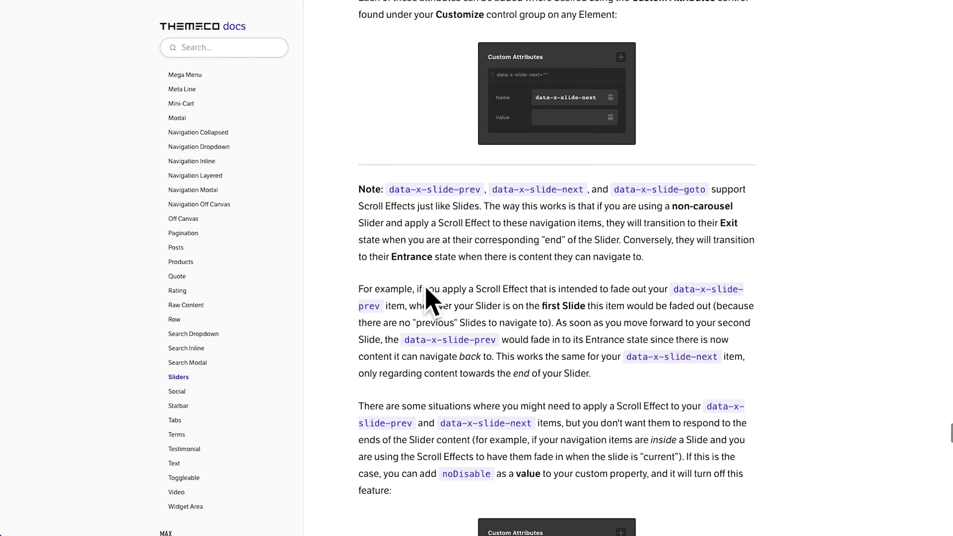
# - Copy --x-slide-current from the Custom Properties section of the Sliders docs and insert it as var(--x-slide-current) in the Width calc
pyautogui.scroll(-10, 434, 357)
pyautogui.scroll(-4, 431, 298)
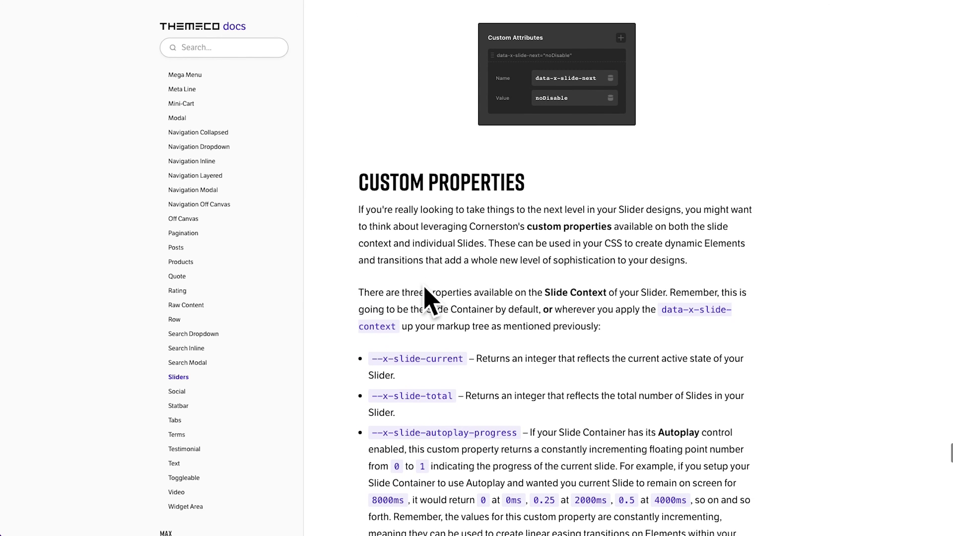
pyautogui.moveTo(371, 193); pyautogui.dragTo(463, 194)
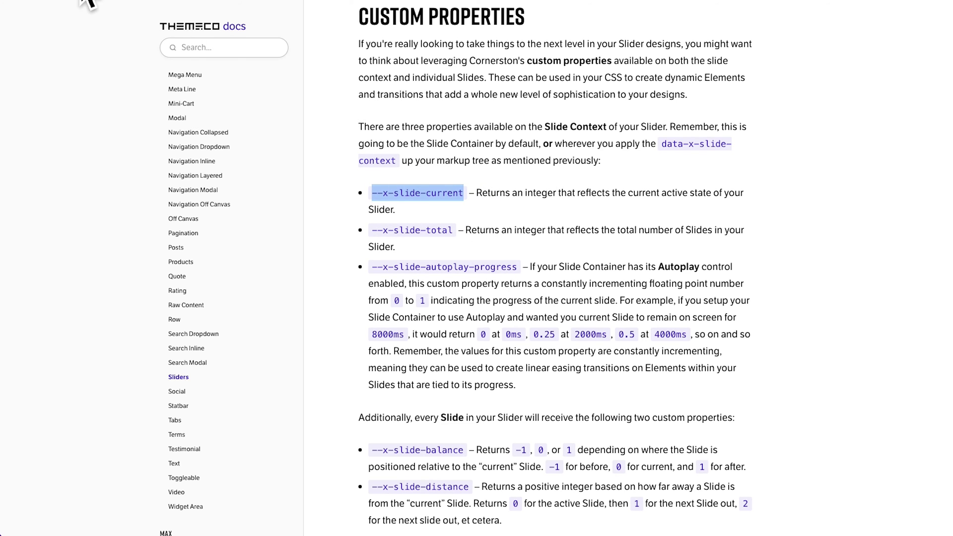
pyautogui.hotkey('ctrl', 'Tab')
pyautogui.click(81, 326)
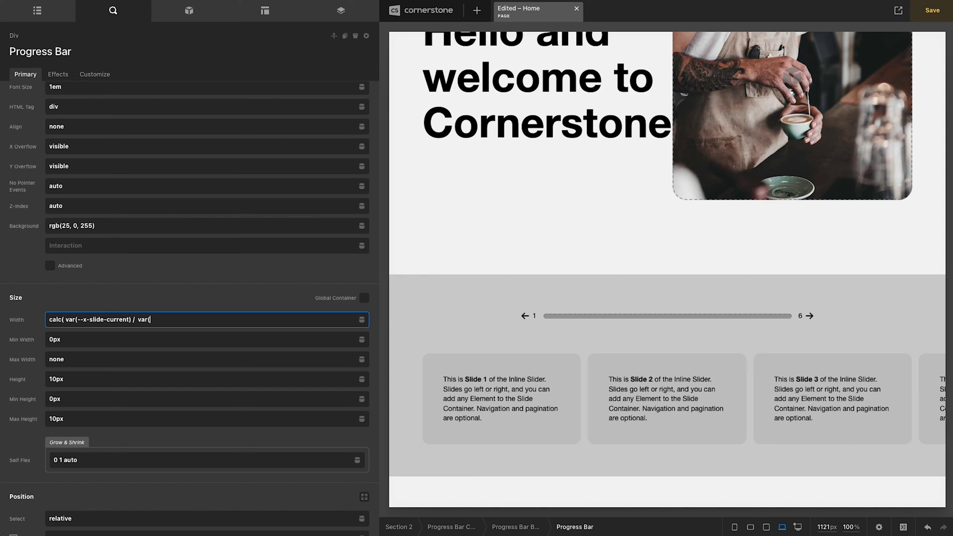
# - Complete the Progress Bar's Width as calc( var(--x-slide-current) / var(--x-slide-total) * 100%), copying --x-slide-total from the docs
pyautogui.hotkey('ctrl', 'Tab')
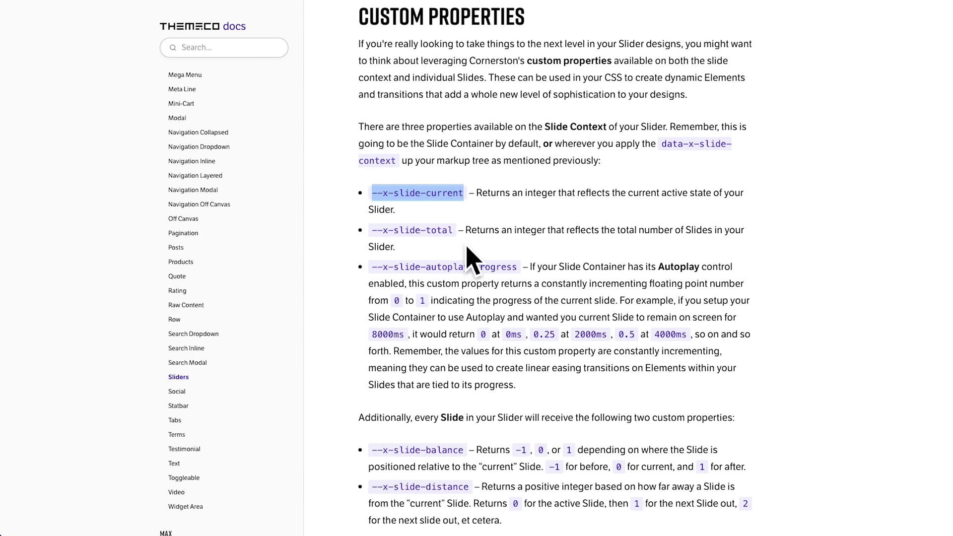
pyautogui.moveTo(454, 230); pyautogui.dragTo(371, 230)
pyautogui.hotkey('ctrl', 'c')
pyautogui.hotkey('ctrl', 'Tab')
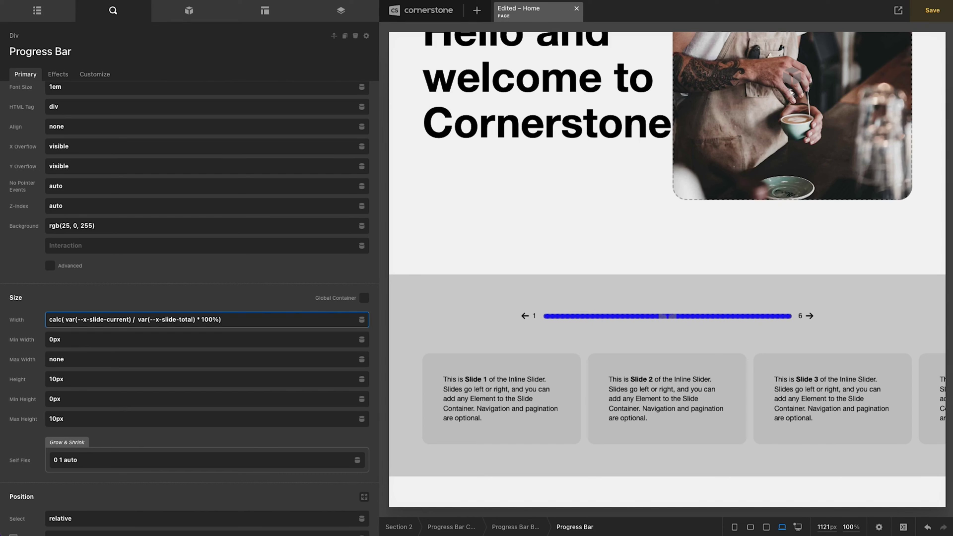
pyautogui.scroll(-1, 266, 413)
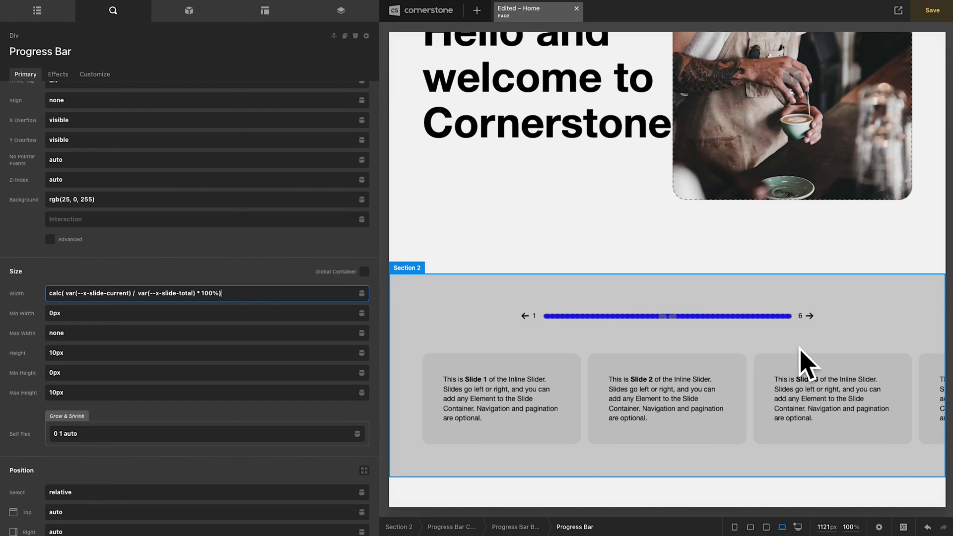
# - Add a blank custom attribute to Section 2
pyautogui.click(401, 314)
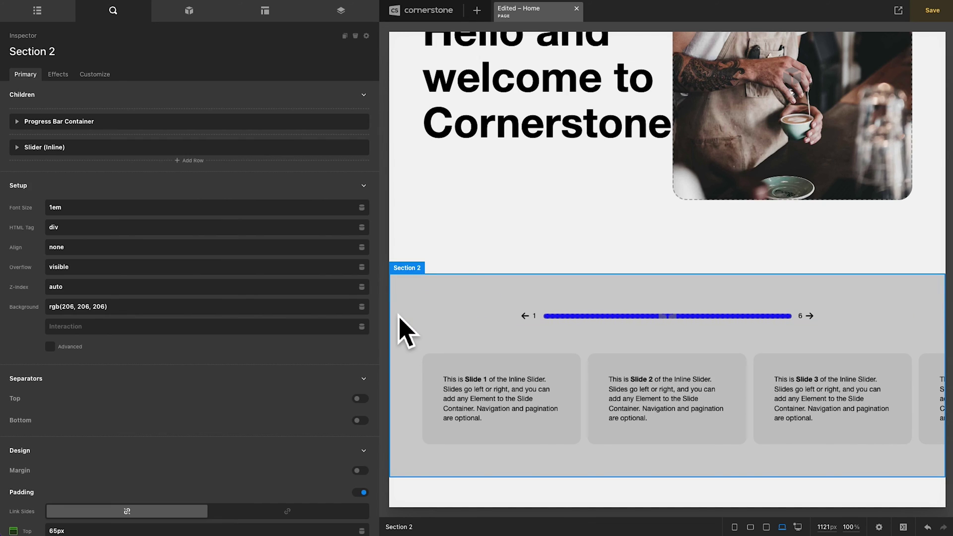
pyautogui.click(97, 77)
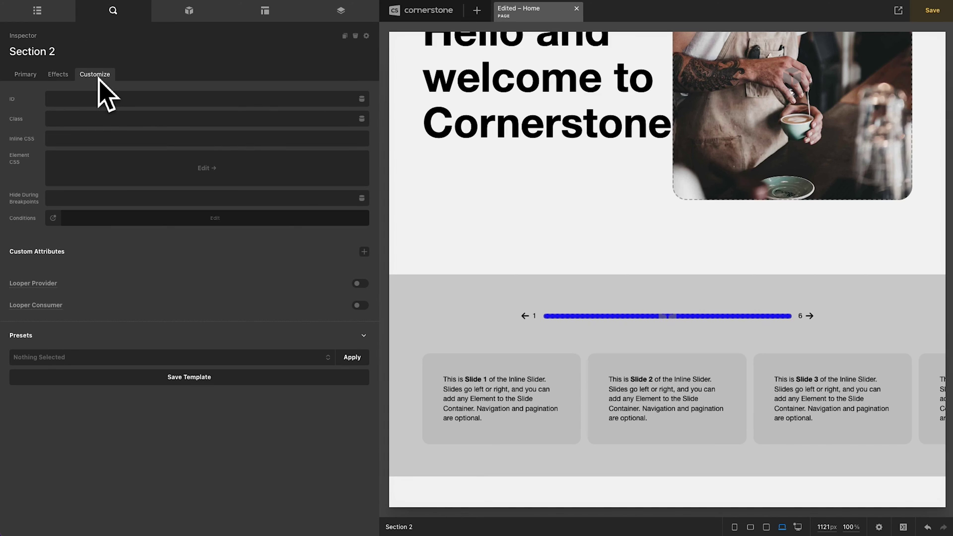
pyautogui.click(365, 253)
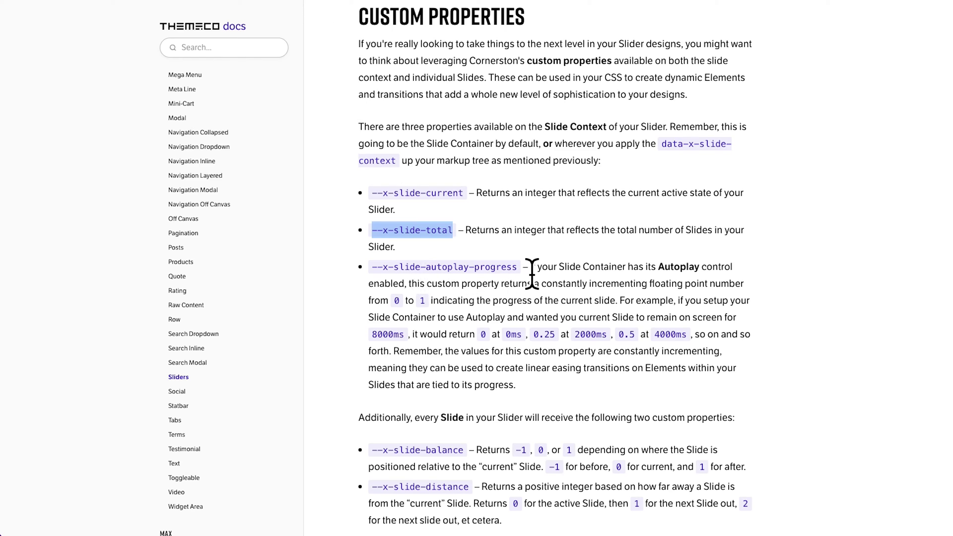
# - Copy the data-x-slide-context attribute name from the Custom Attributes section of the Sliders docs
pyautogui.click(543, 297)
pyautogui.scroll(15, 550, 300)
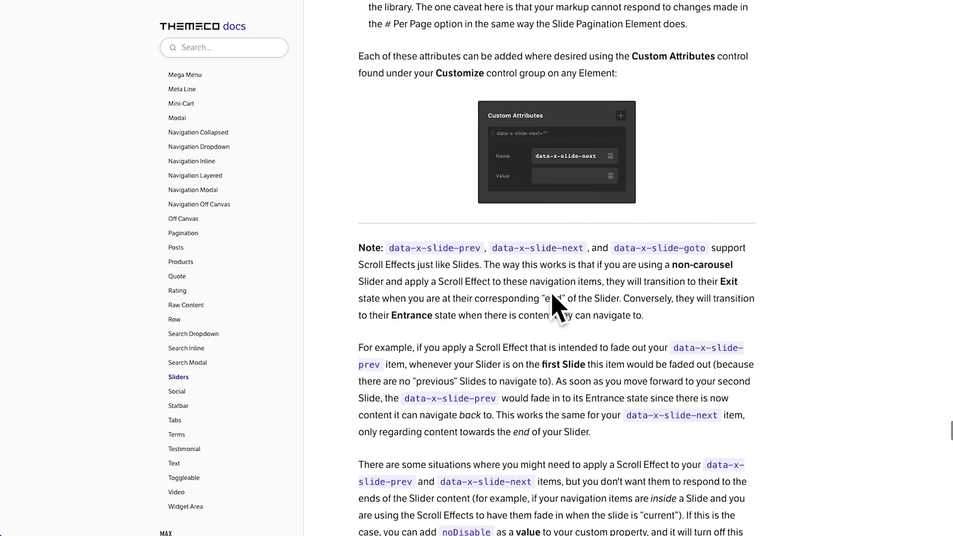
pyautogui.click(386, 258)
pyautogui.moveTo(386, 258); pyautogui.dragTo(472, 248)
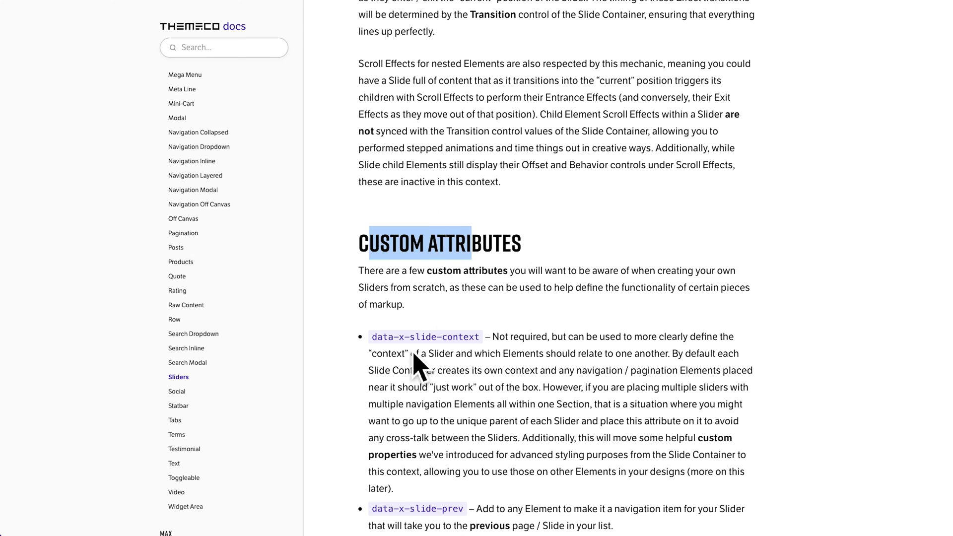
pyautogui.click(389, 351)
pyautogui.moveTo(388, 352); pyautogui.dragTo(554, 365)
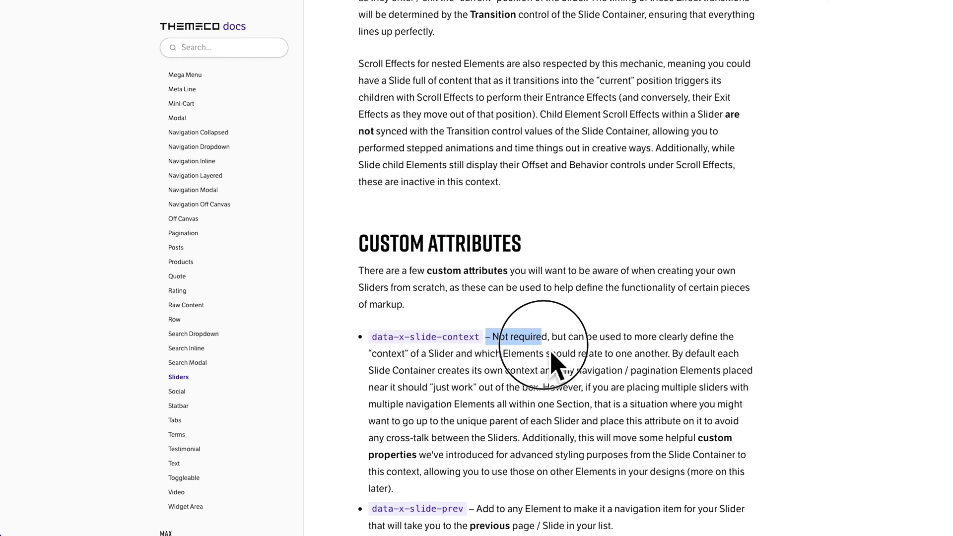
pyautogui.click(557, 382)
pyautogui.moveTo(381, 352); pyautogui.dragTo(487, 351)
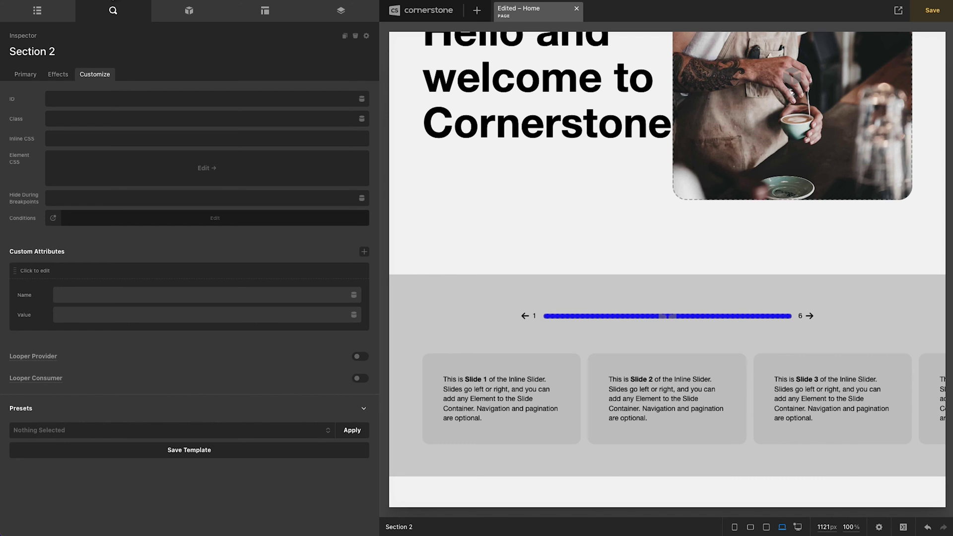
# - Narrow the inspector again and name Section 2's new custom attribute data-x-slide-context
pyautogui.moveTo(379, 338); pyautogui.dragTo(157, 340)
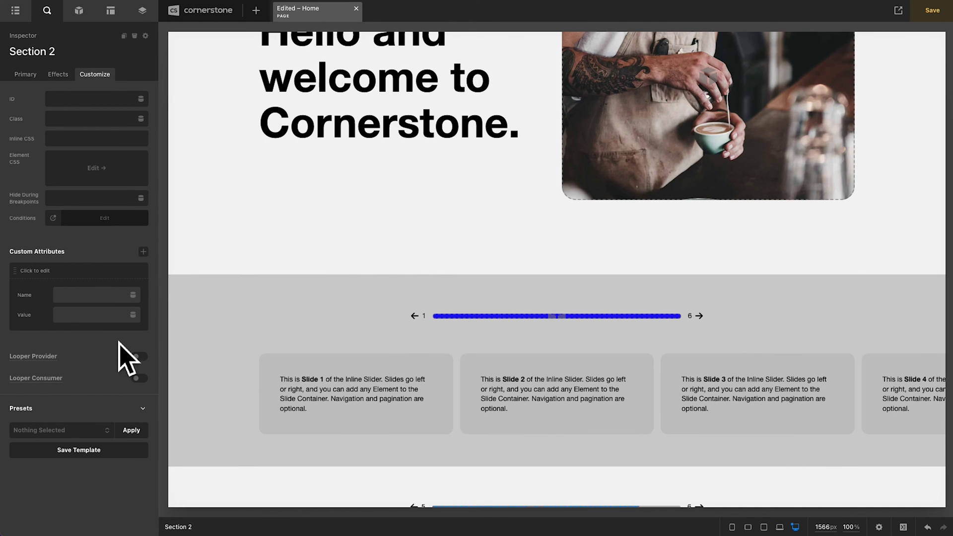
pyautogui.click(96, 297)
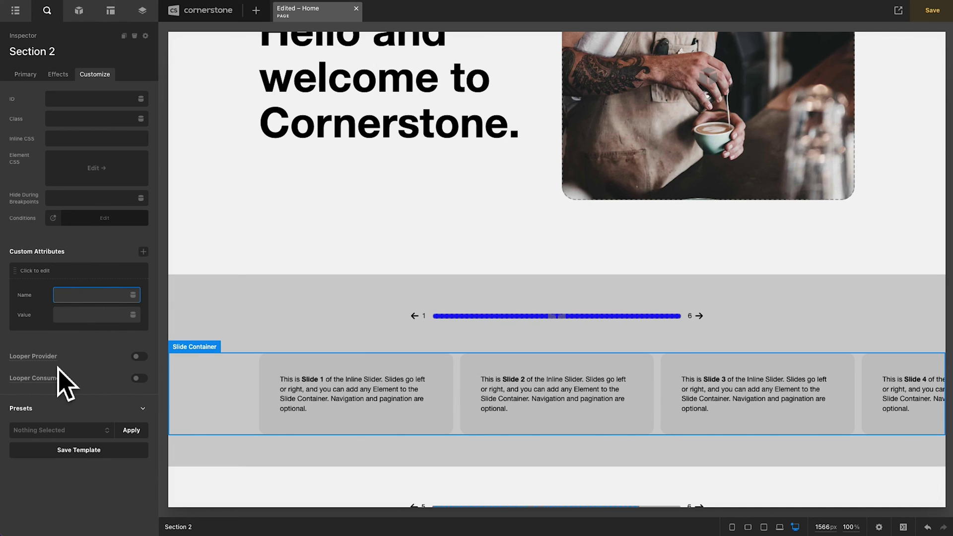
pyautogui.hotkey('ctrl', 'v')
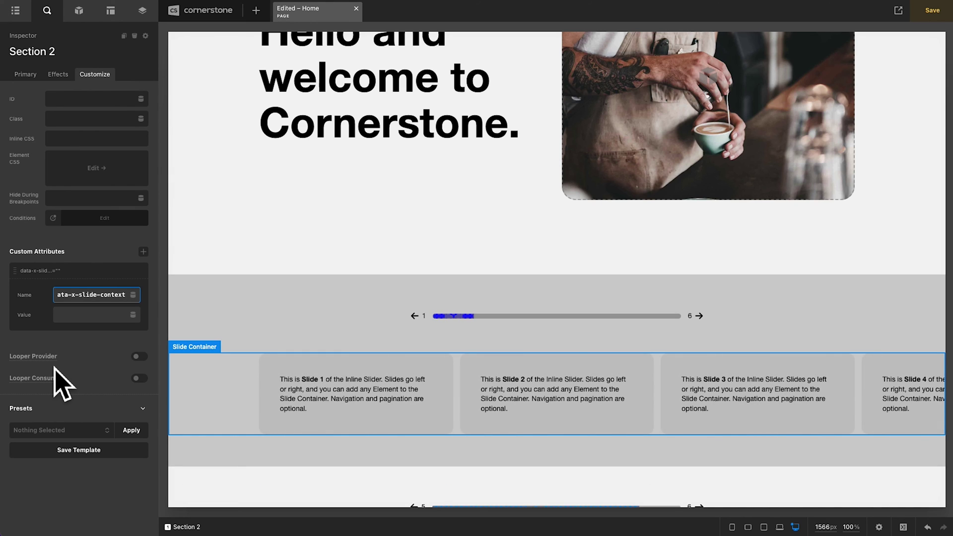
# - Advance the slider to its last slide with the forward arrow to check how the blue progress bar fills
pyautogui.click(707, 322)
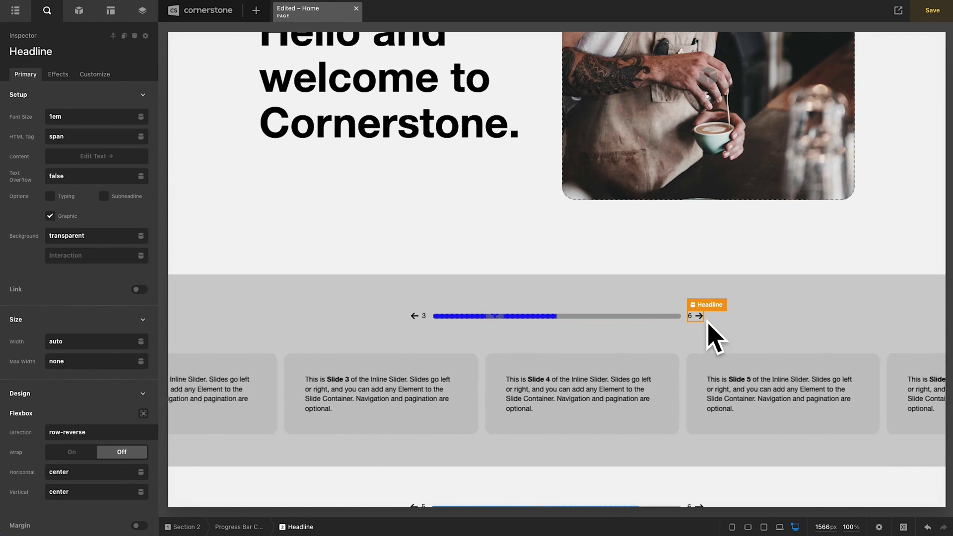
pyautogui.click(707, 322)
pyautogui.click(707, 323)
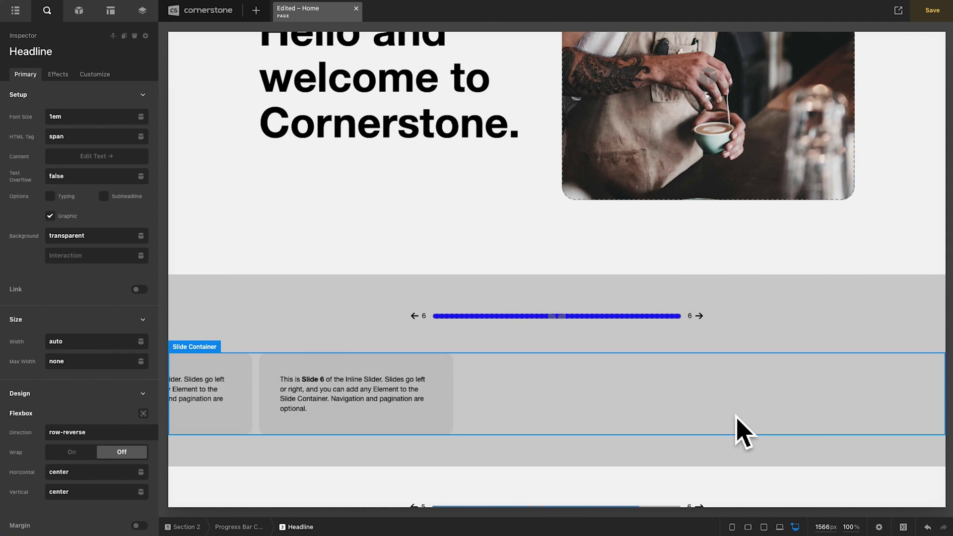
# - Duplicate Slide 6 three times in the Slide Container and save the page
pyautogui.click(718, 404)
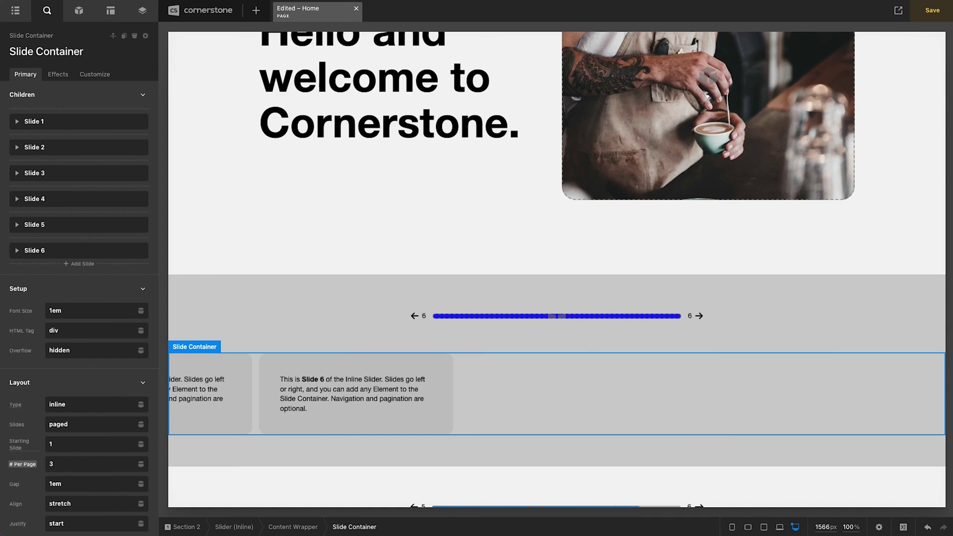
pyautogui.tripleClick(129, 251)
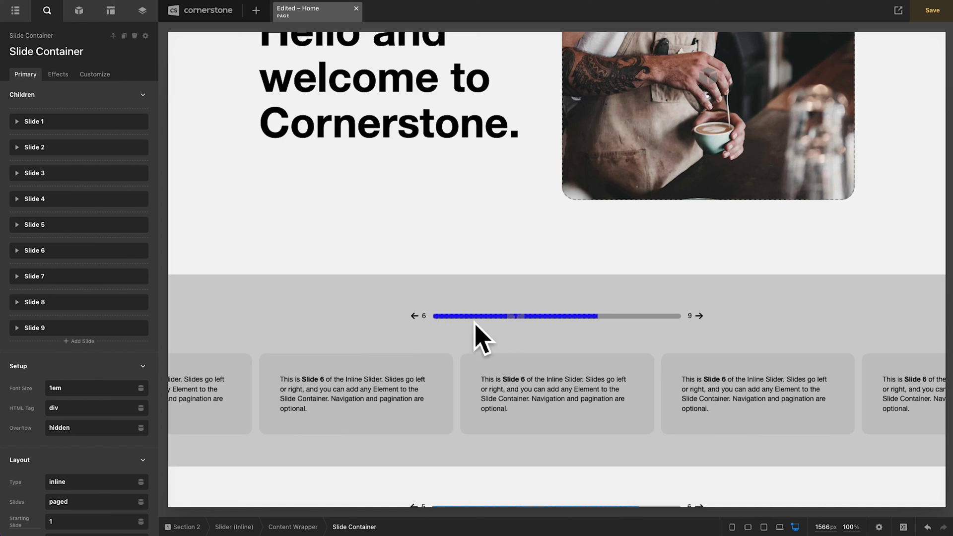
pyautogui.hotkey('ctrl', 's')
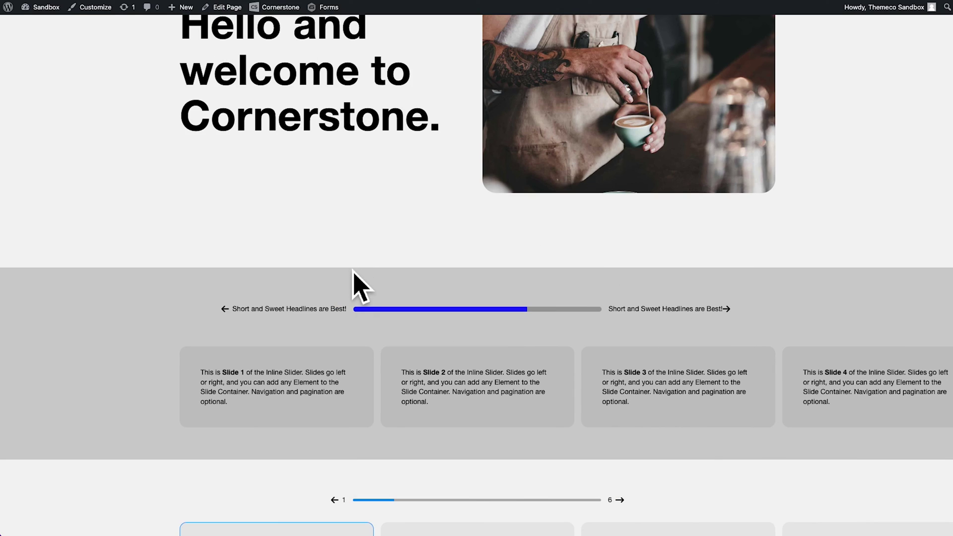
# - Reload the live page and advance the gray section's slider from slide 1 to slide 9 to check its progress bar
pyautogui.hotkey('ctrl', 'r')
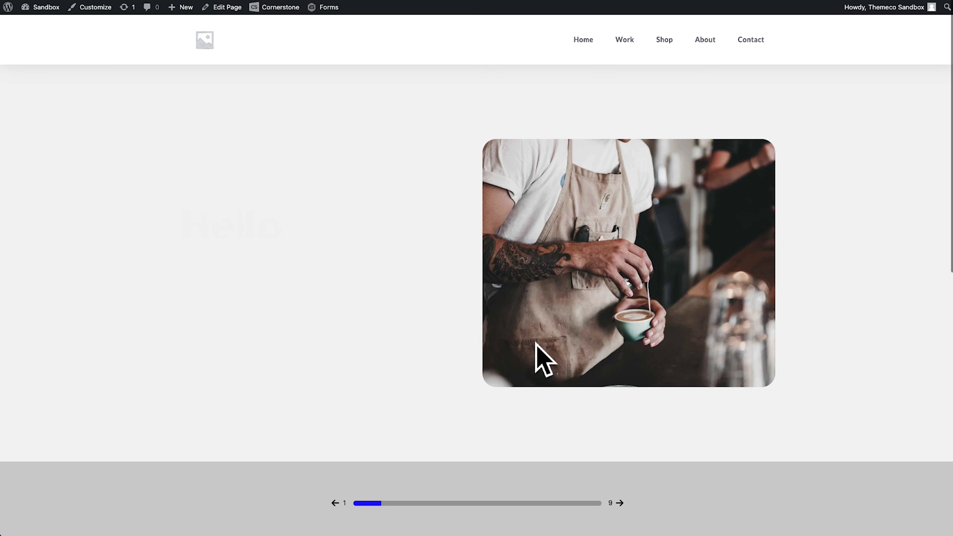
pyautogui.scroll(-3, 574, 366)
pyautogui.scroll(-3, 556, 333)
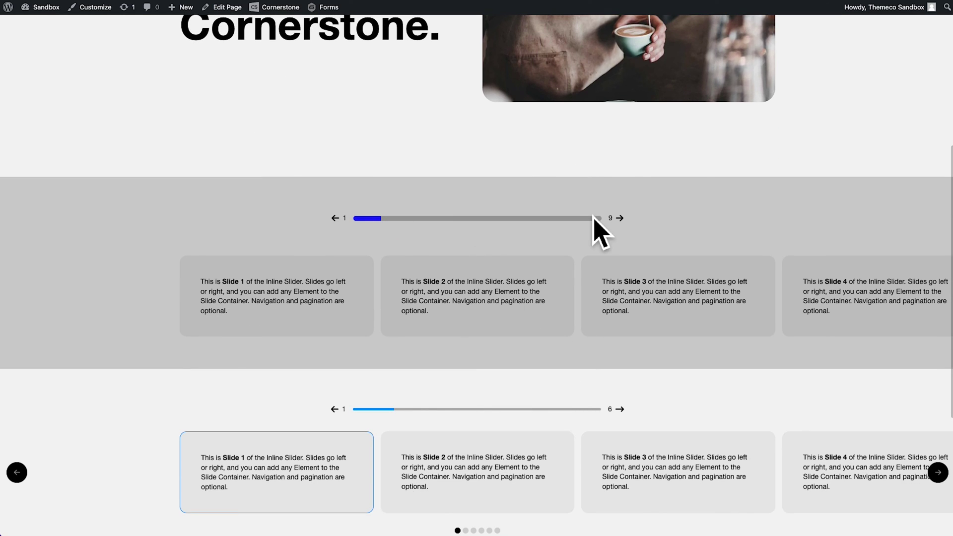
pyautogui.click(620, 219)
pyautogui.click(623, 222)
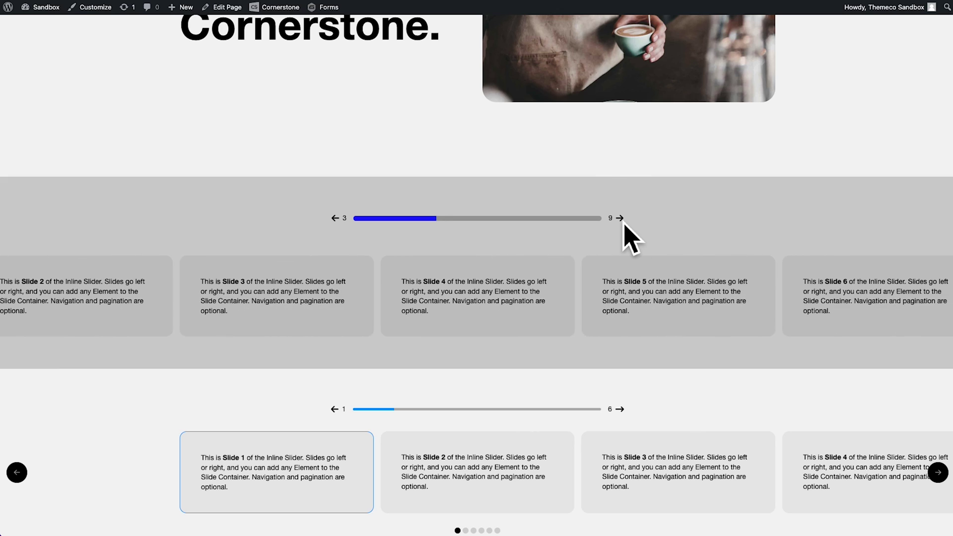
pyautogui.click(625, 224)
pyautogui.click(626, 224)
pyautogui.click(626, 224)
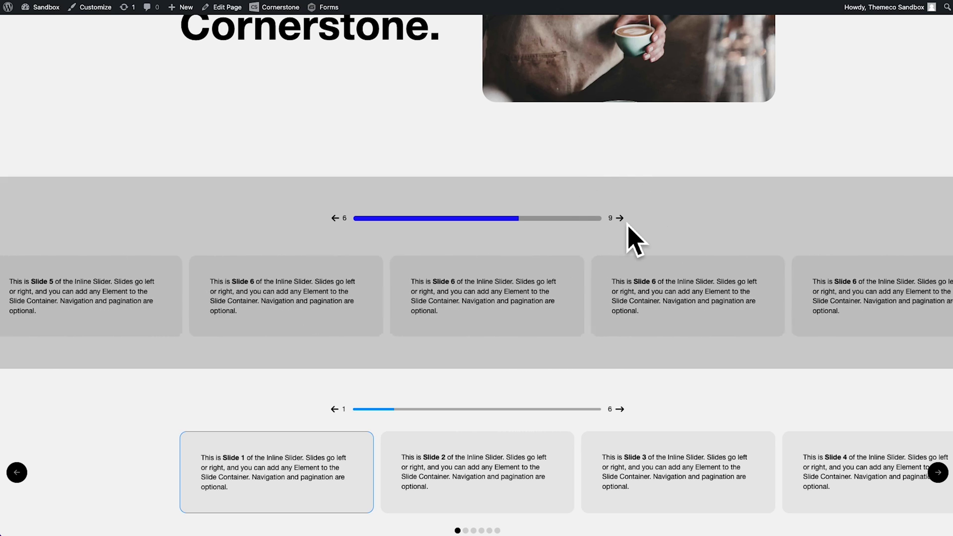
pyautogui.click(626, 224)
pyautogui.click(626, 224)
pyautogui.click(626, 224)
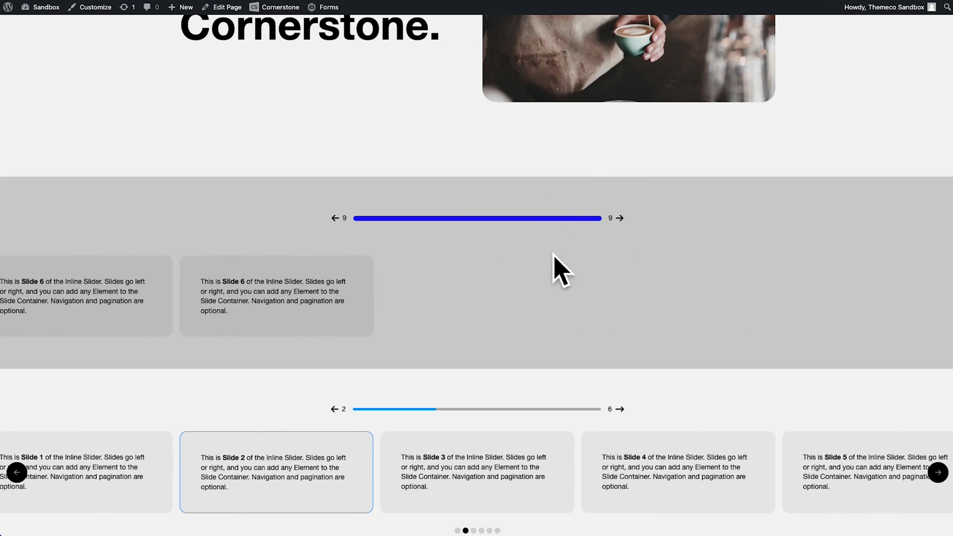
# - Return the live slider to slide 1, advance it again to slide 4 and compare it with the slider below
pyautogui.click(335, 220)
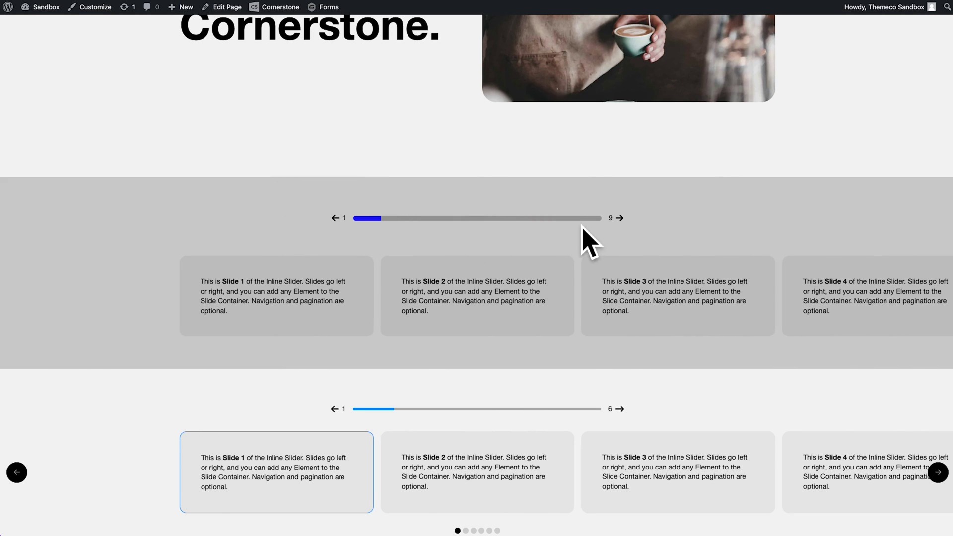
pyautogui.click(624, 222)
pyautogui.click(625, 225)
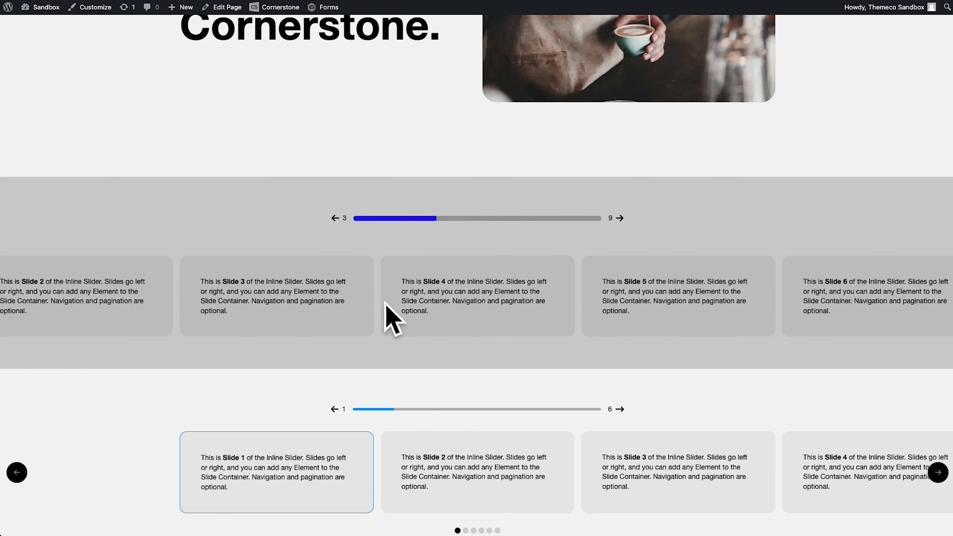
pyautogui.click(620, 221)
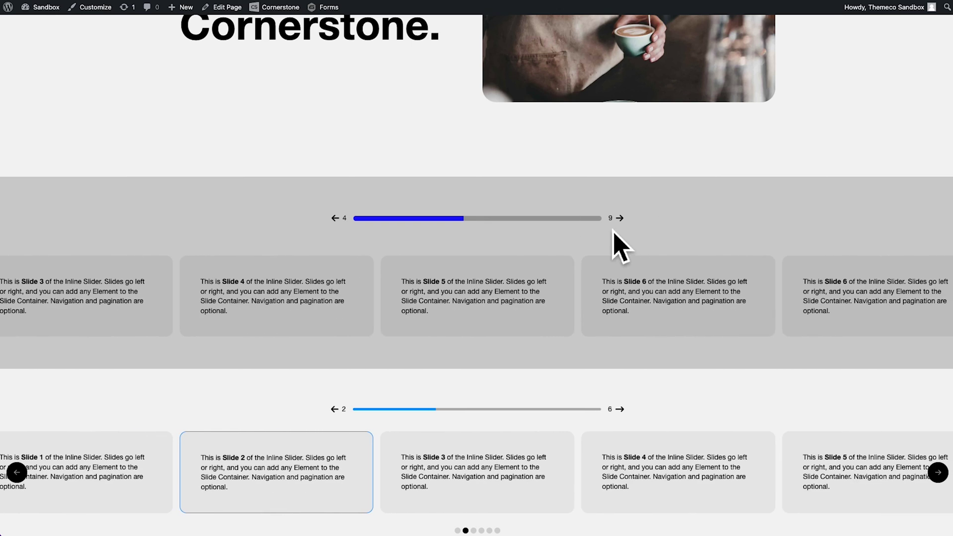
pyautogui.scroll(-4, 394, 272)
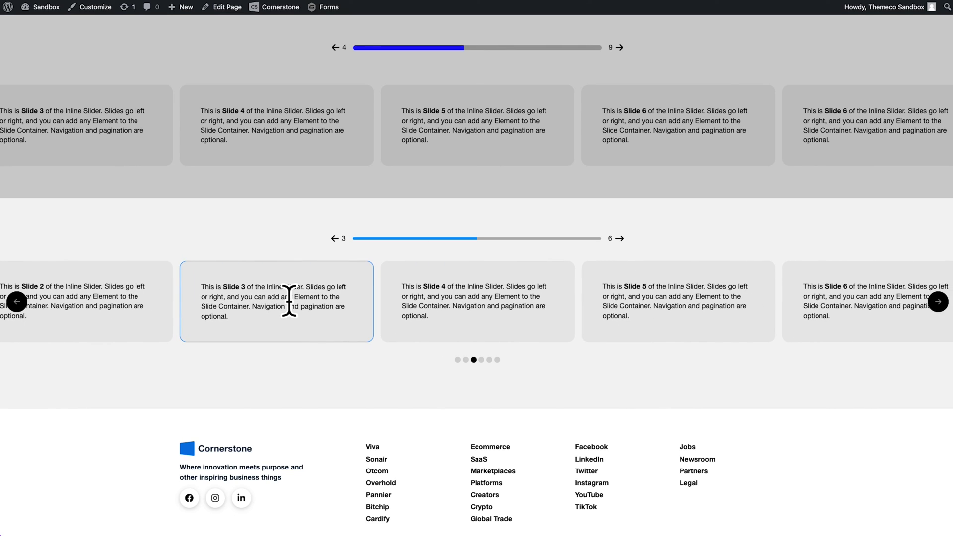
pyautogui.scroll(4, 291, 300)
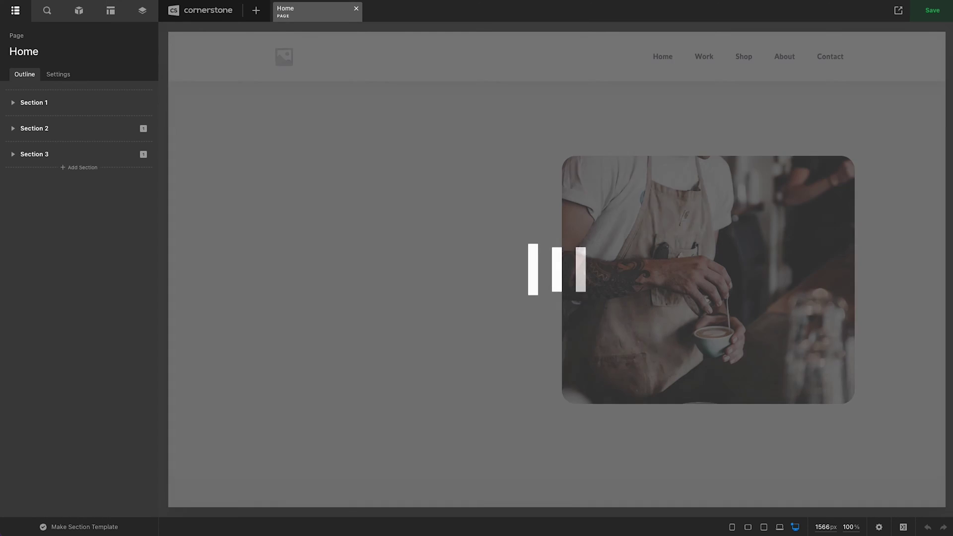
# - Add the Element CSS rule "$el .is-current-slide { border: 2px solid red; }" to the gray section's Slide Container
pyautogui.scroll(-8, 357, 212)
pyautogui.scroll(1, 449, 240)
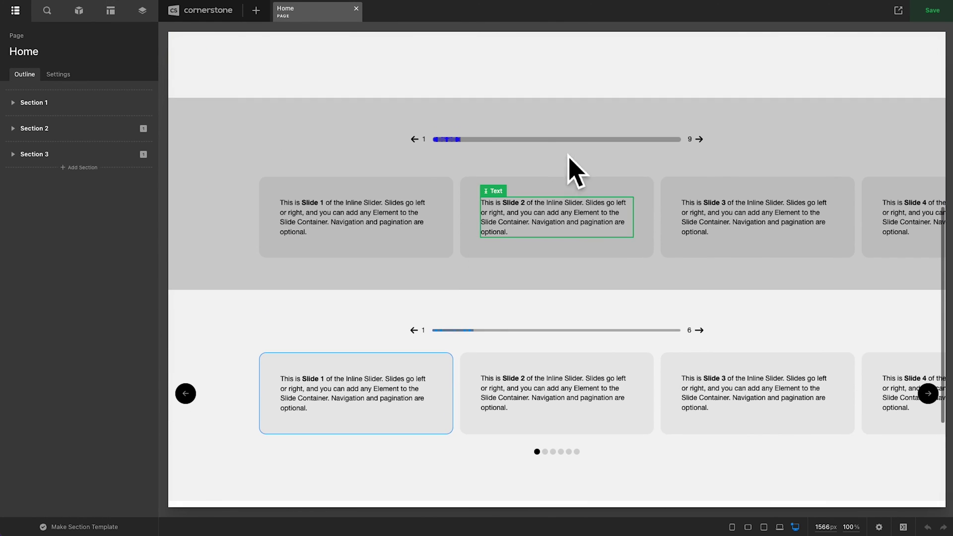
pyautogui.click(464, 193)
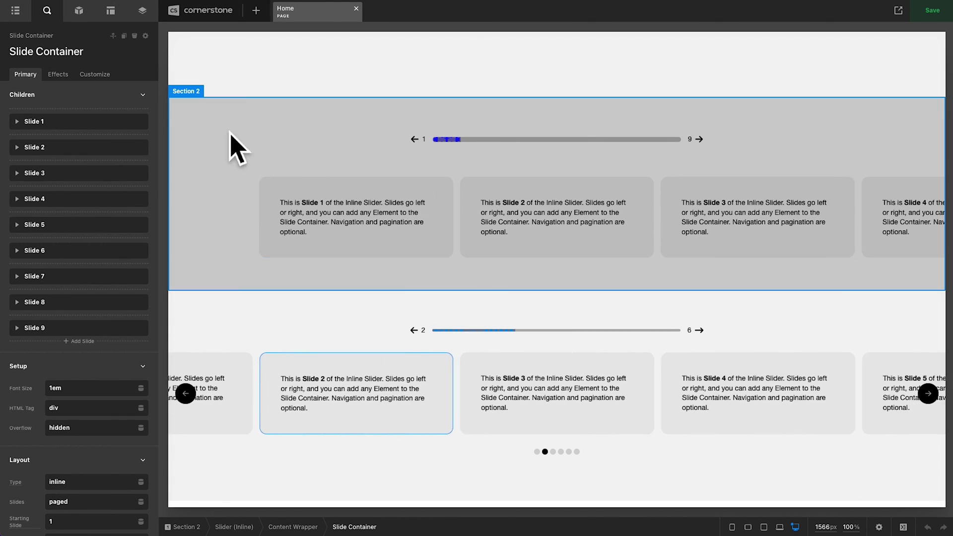
pyautogui.click(94, 74)
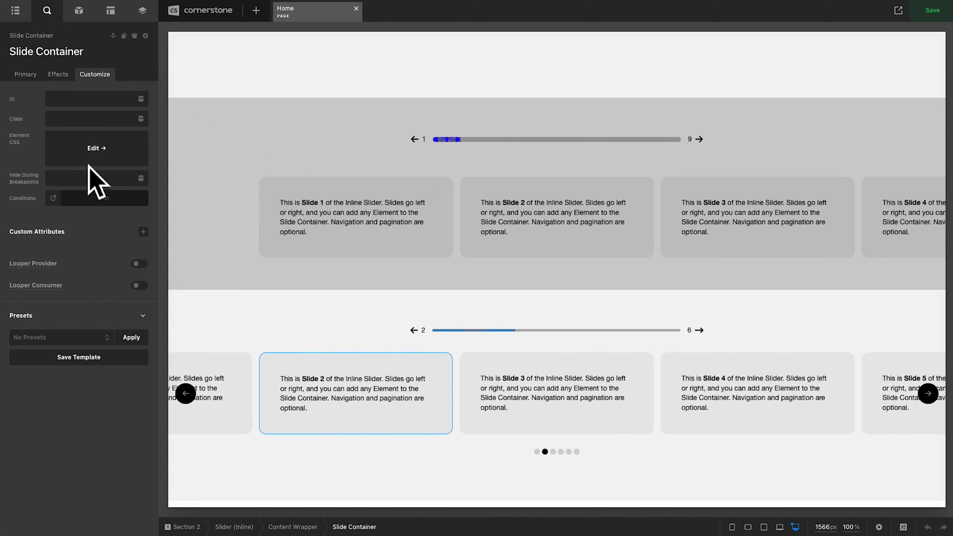
pyautogui.click(89, 155)
pyautogui.moveTo(620, 82); pyautogui.dragTo(721, 68)
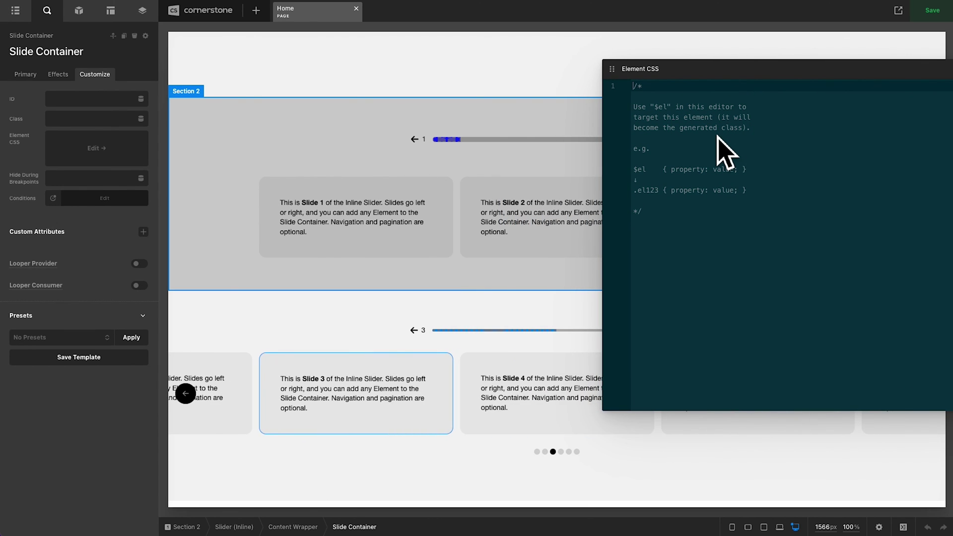
pyautogui.write('$el')
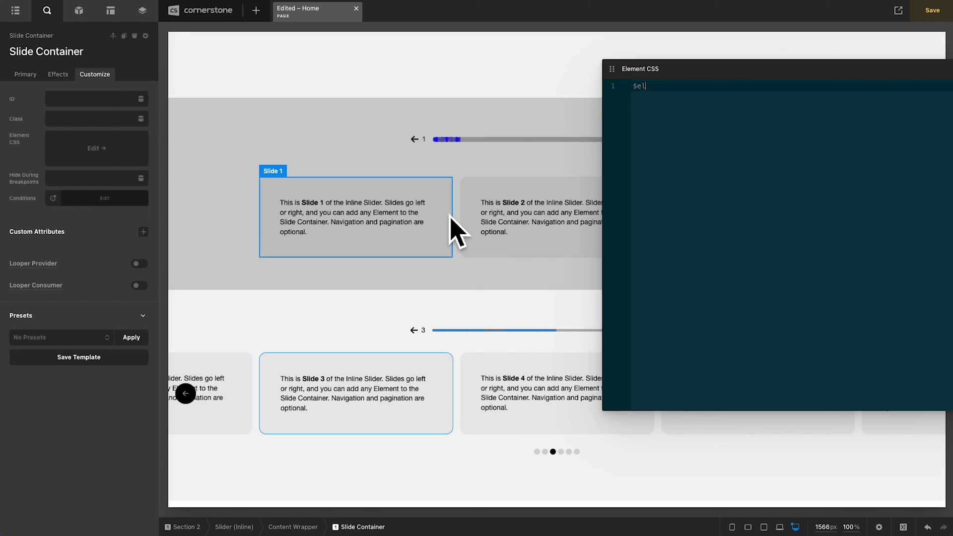
pyautogui.click(774, 151)
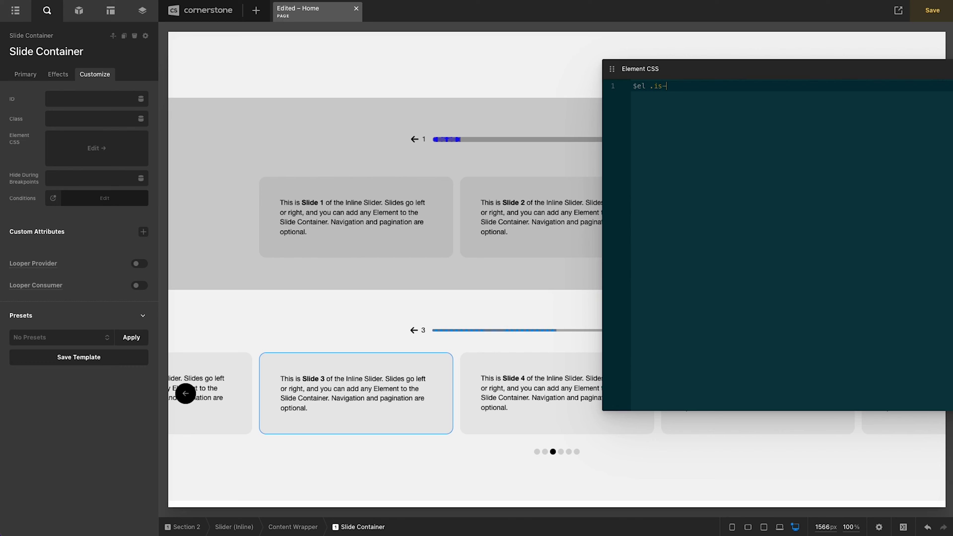
pyautogui.write('rent-slide {')
pyautogui.press('Return')
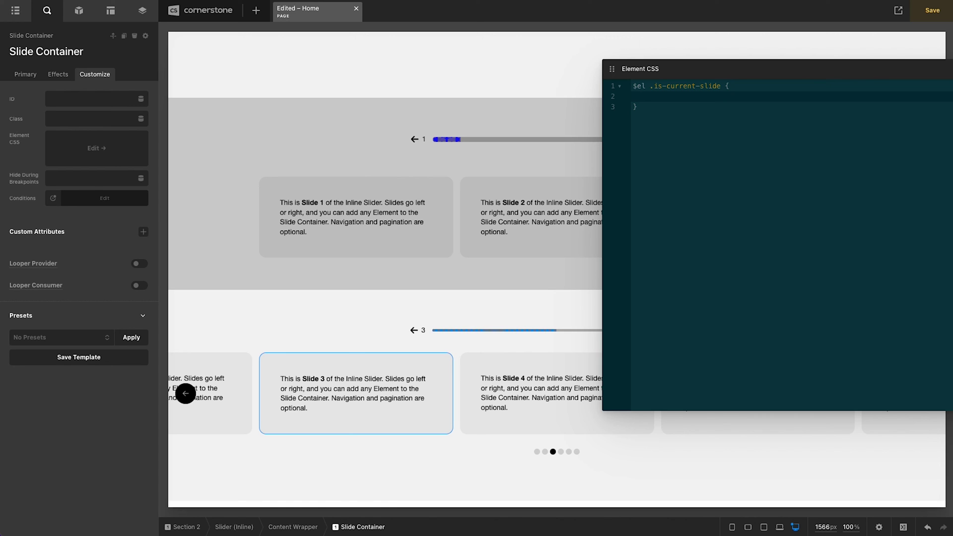
pyautogui.write('border: 2')
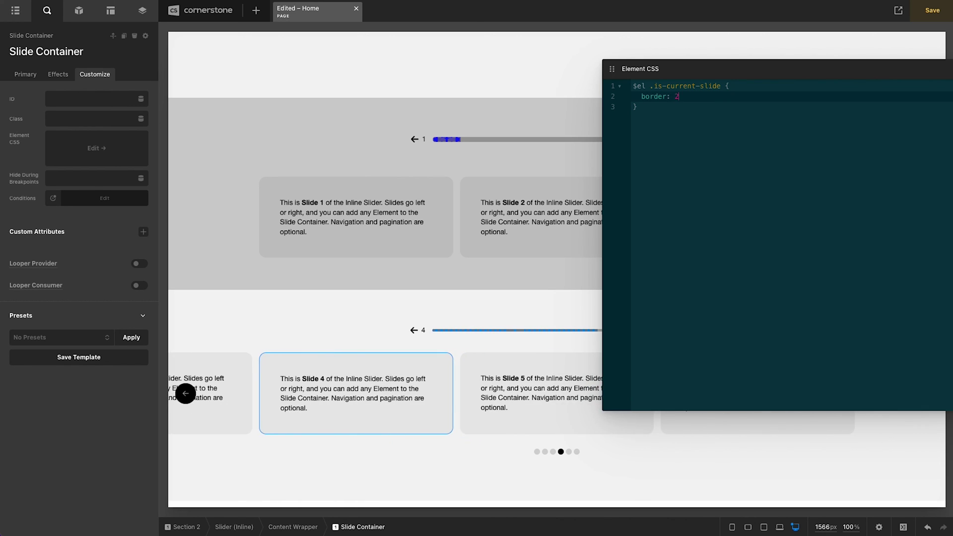
pyautogui.write('px solid red;')
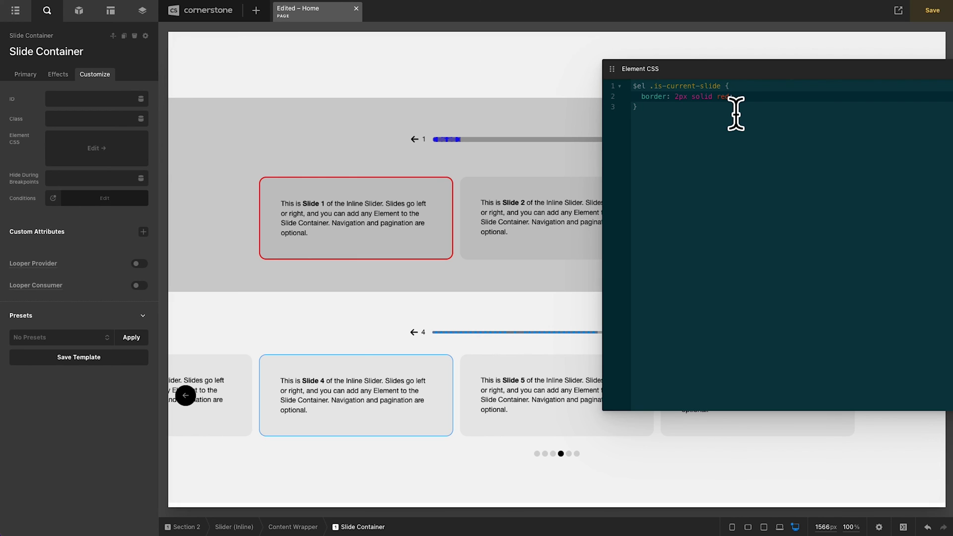
# - Copy the background color value of the gray section's Progress Bar
pyautogui.click(464, 147)
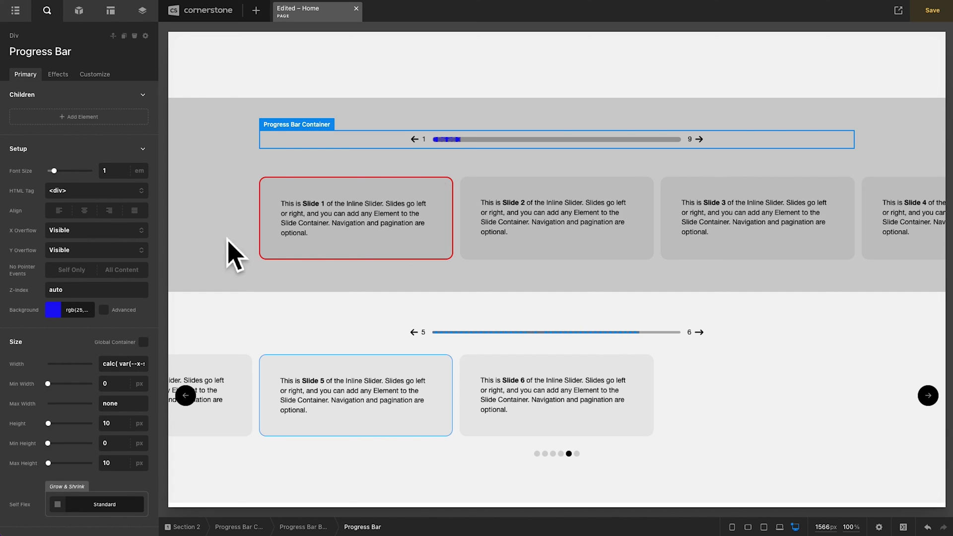
pyautogui.click(79, 310)
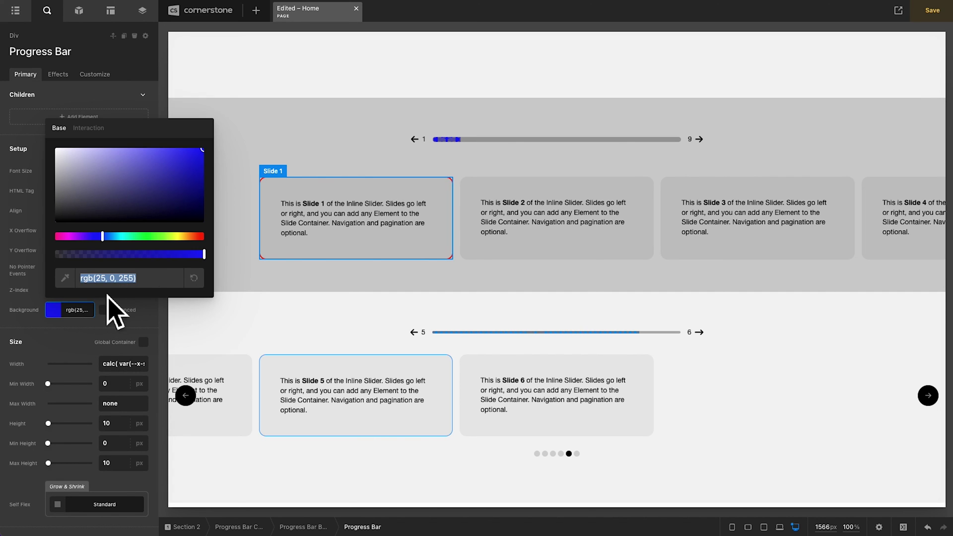
pyautogui.click(86, 311)
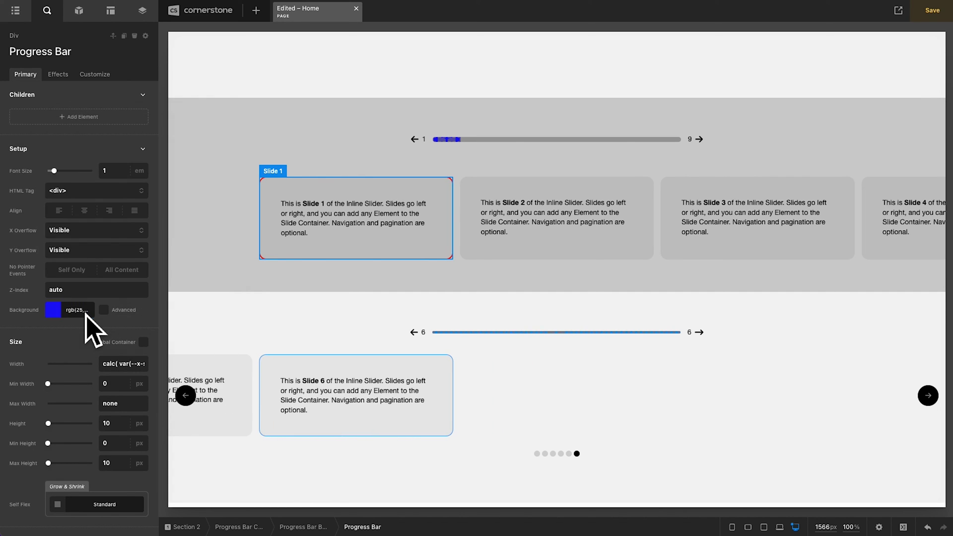
# - Change the current-slide border color in the Slide Container's Element CSS to rgb(25, 0, 255) and save the page
pyautogui.click(456, 218)
pyautogui.click(97, 77)
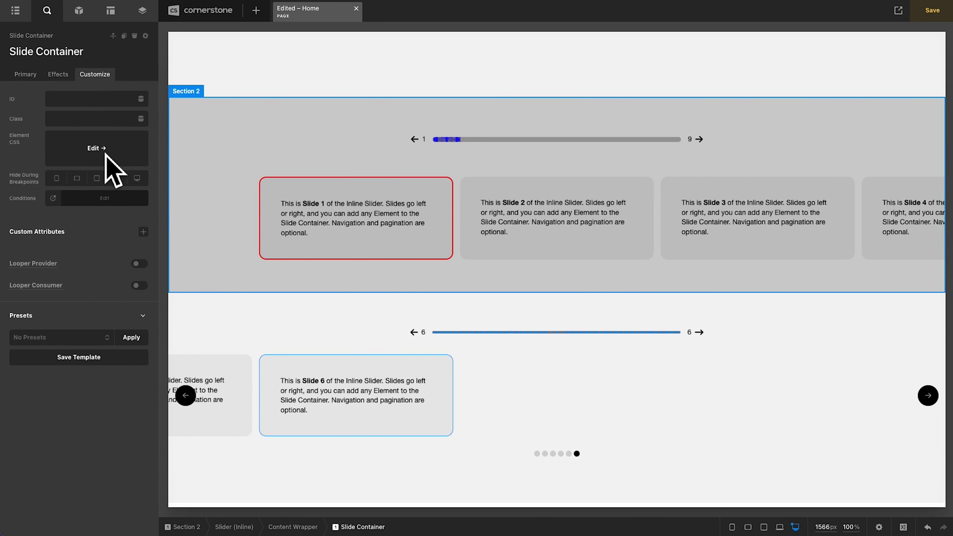
pyautogui.click(99, 151)
pyautogui.doubleClick(679, 96)
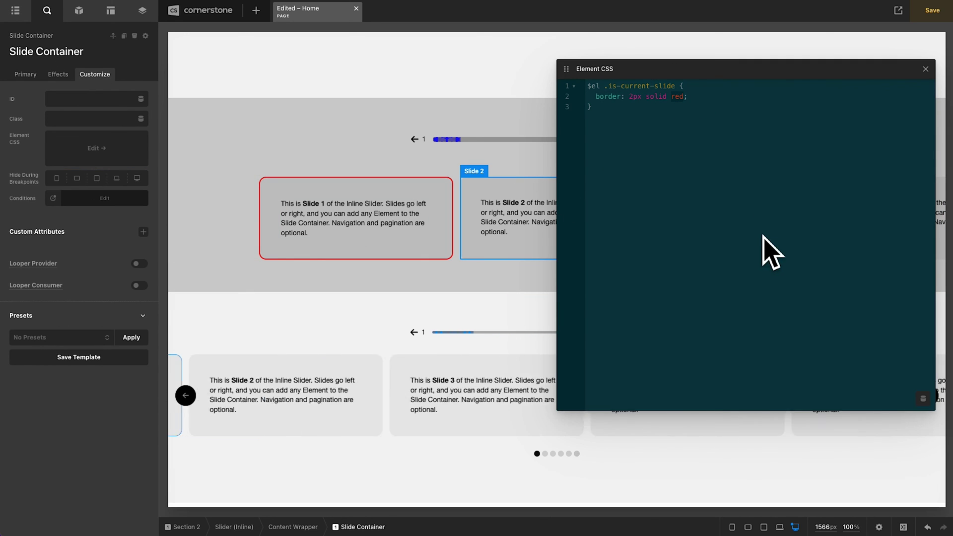
pyautogui.write('rgb(25, 0, 255)')
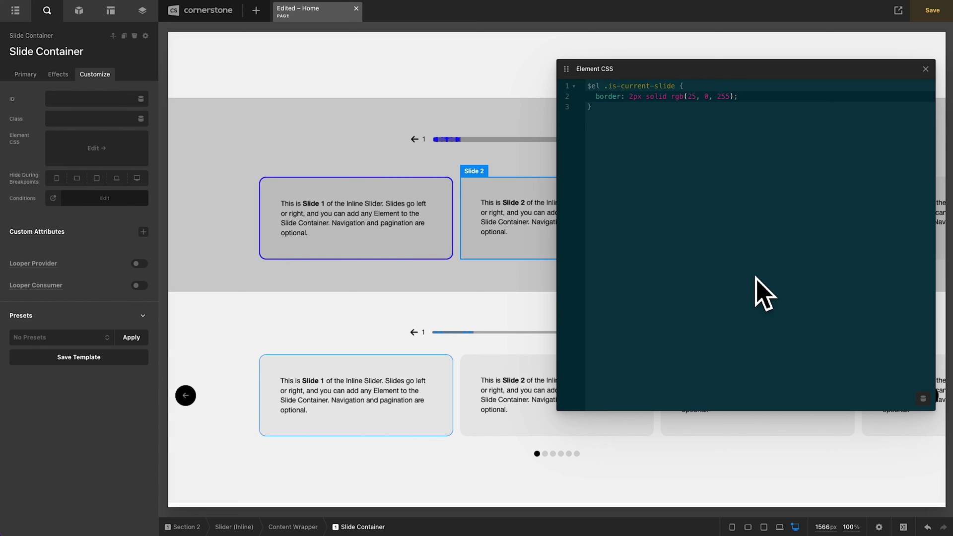
pyautogui.click(925, 68)
pyautogui.hotkey('ctrl', 's')
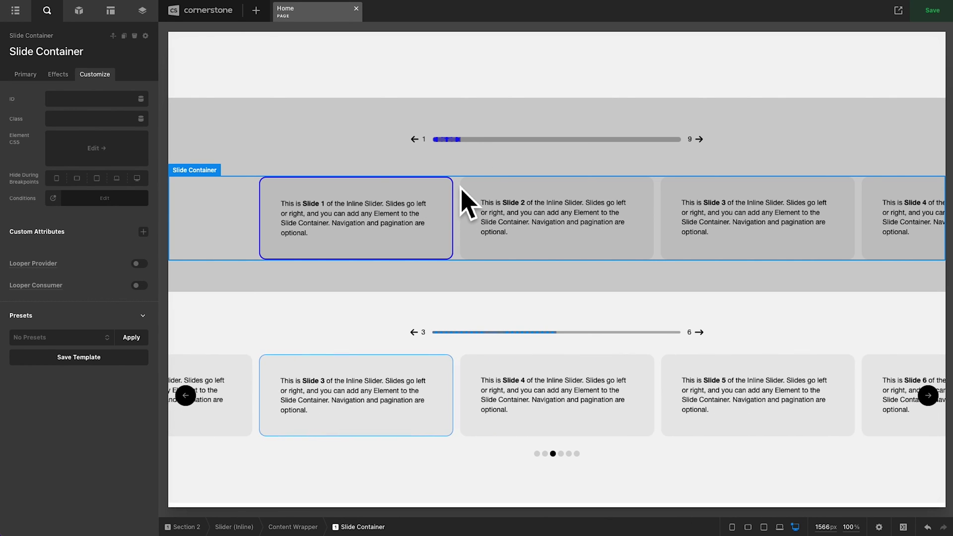
# - Set the Slide Container's layout justification to Center
pyautogui.click(23, 75)
pyautogui.scroll(-6, 30, 99)
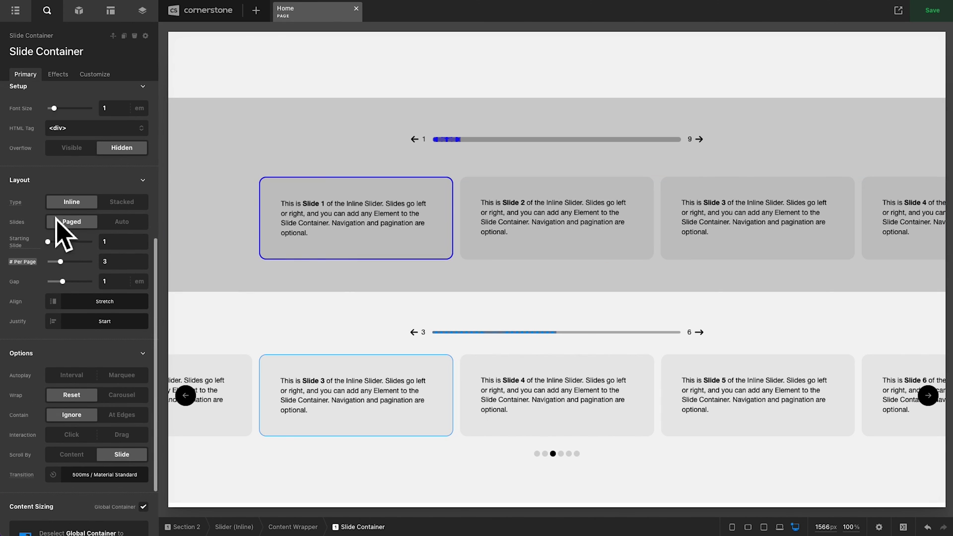
pyautogui.click(98, 324)
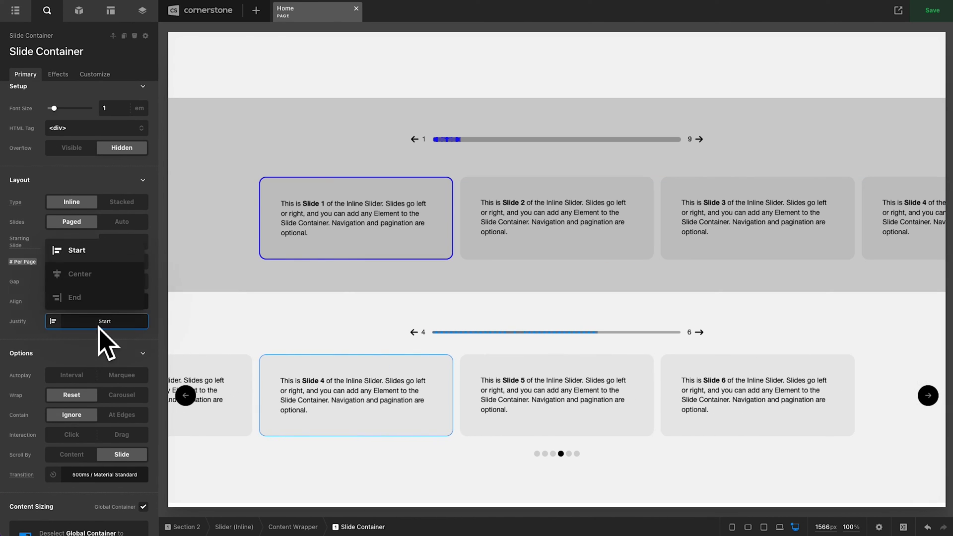
pyautogui.click(103, 285)
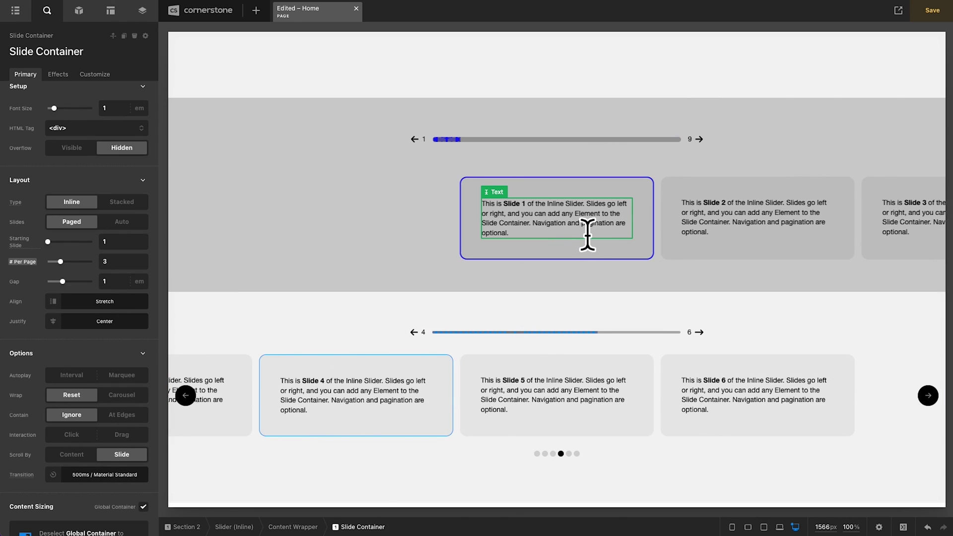
# - Set the Slide Container's Wrap option to Carousel and its Autoplay to Interval
pyautogui.click(124, 397)
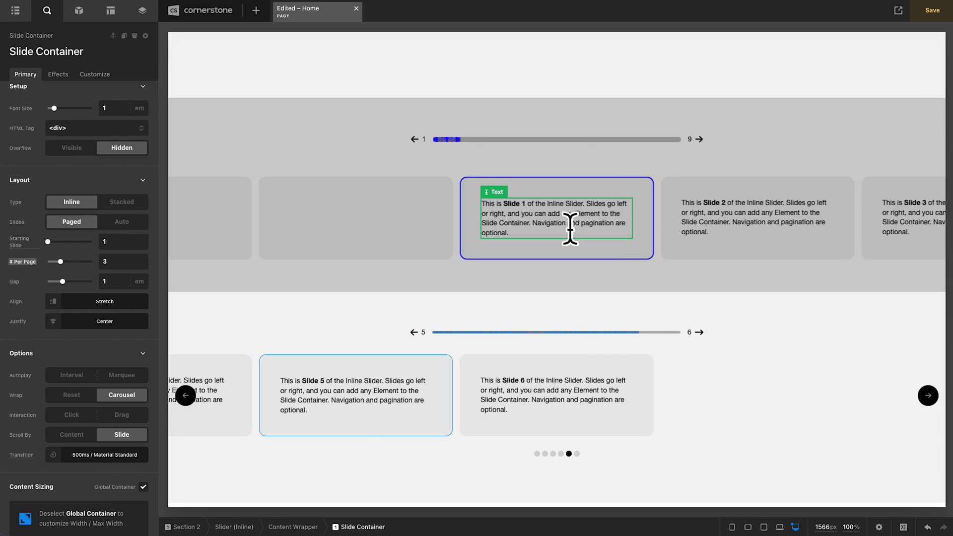
pyautogui.click(62, 378)
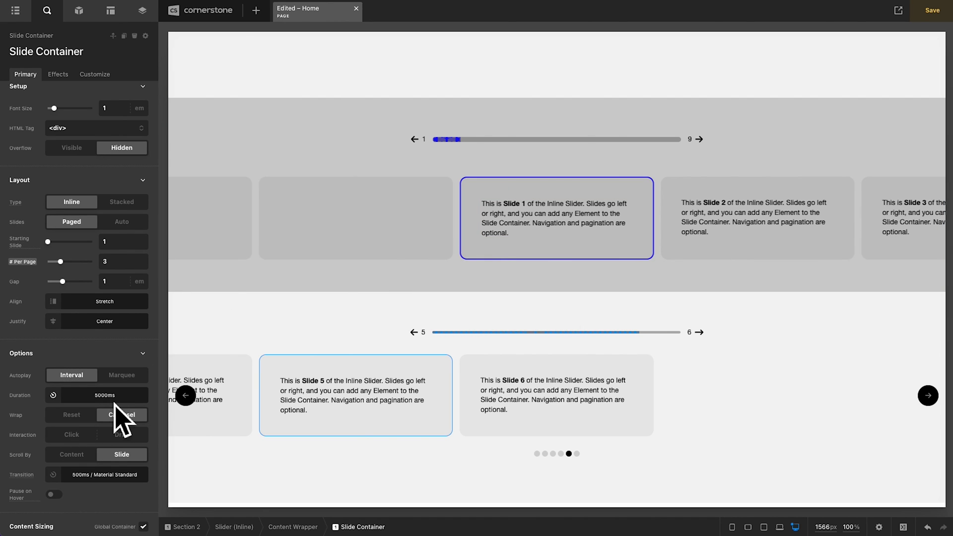
pyautogui.scroll(-2, 119, 419)
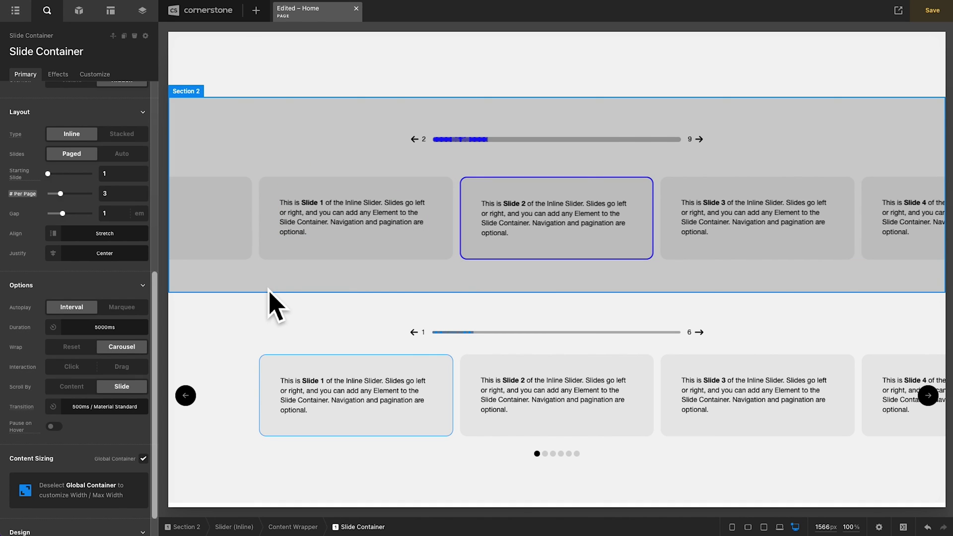
pyautogui.click(234, 330)
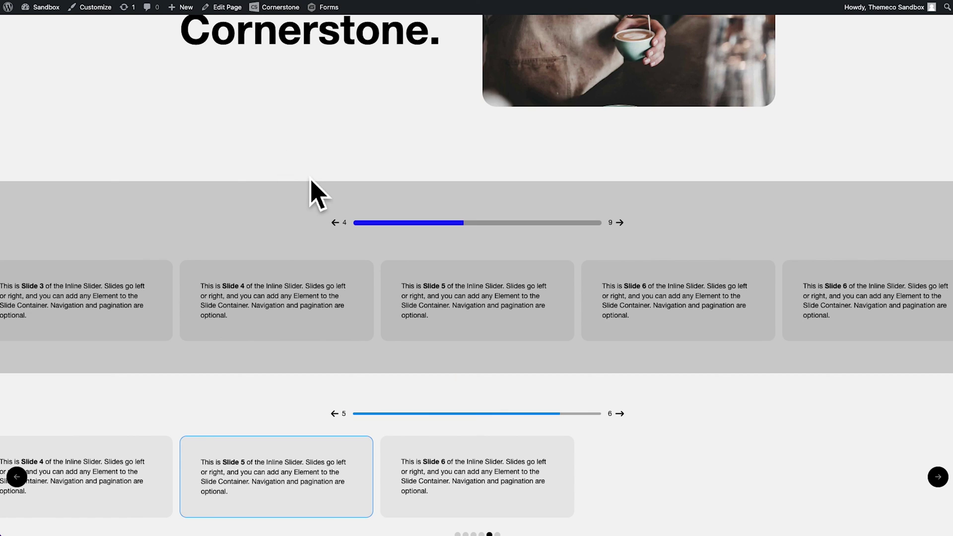
# - Reload the live page and move the gray section's slider forward and back with its arrows to check the centered carousel
pyautogui.press('super+r')
pyautogui.scroll(-3, 310, 181)
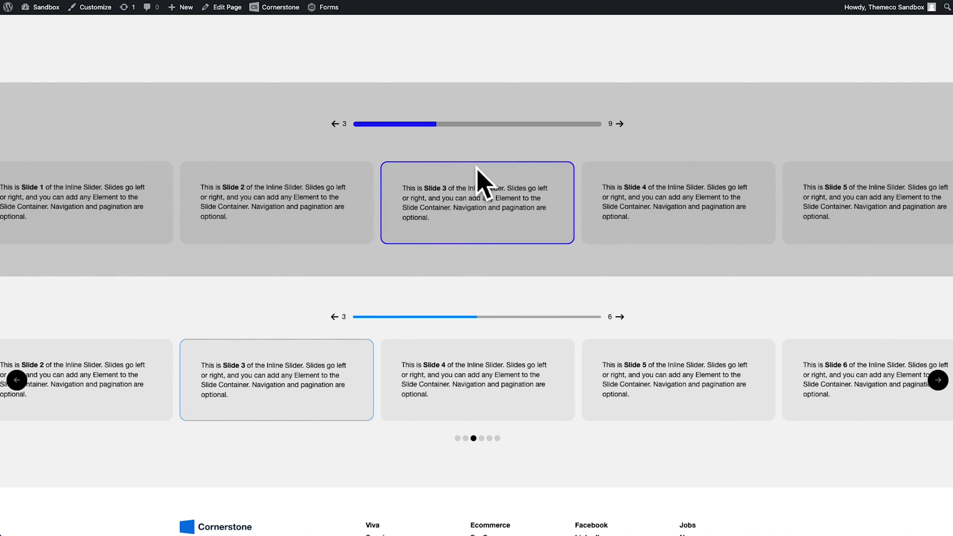
pyautogui.click(620, 128)
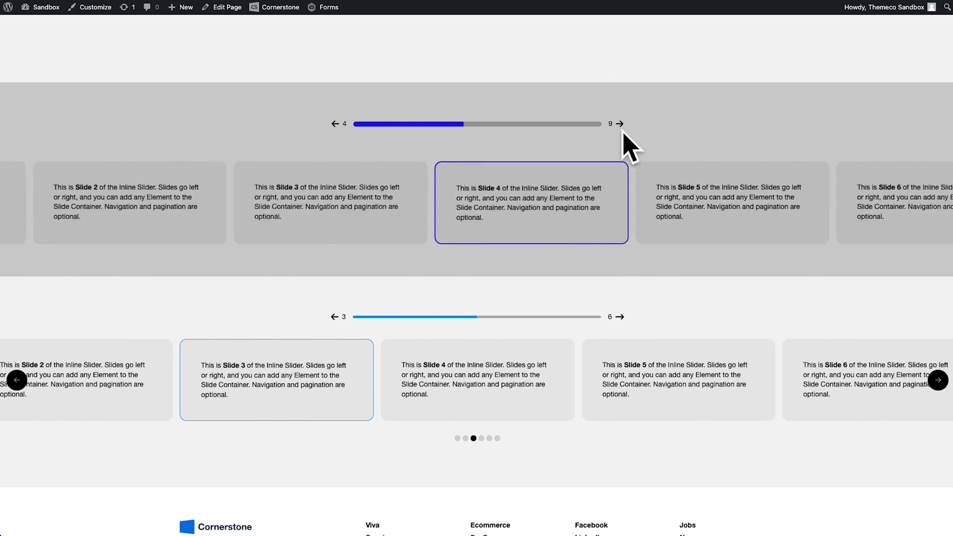
pyautogui.click(620, 127)
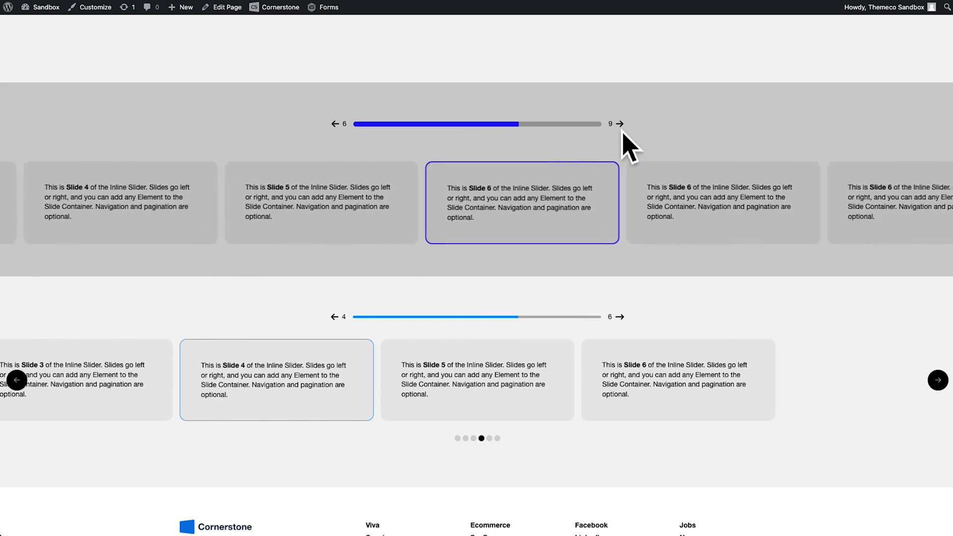
pyautogui.click(336, 124)
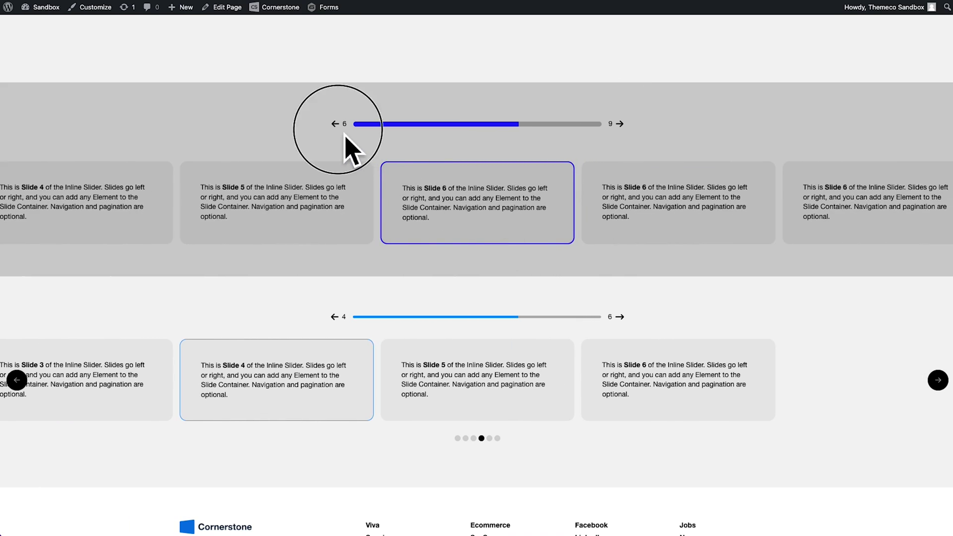
pyautogui.click(618, 126)
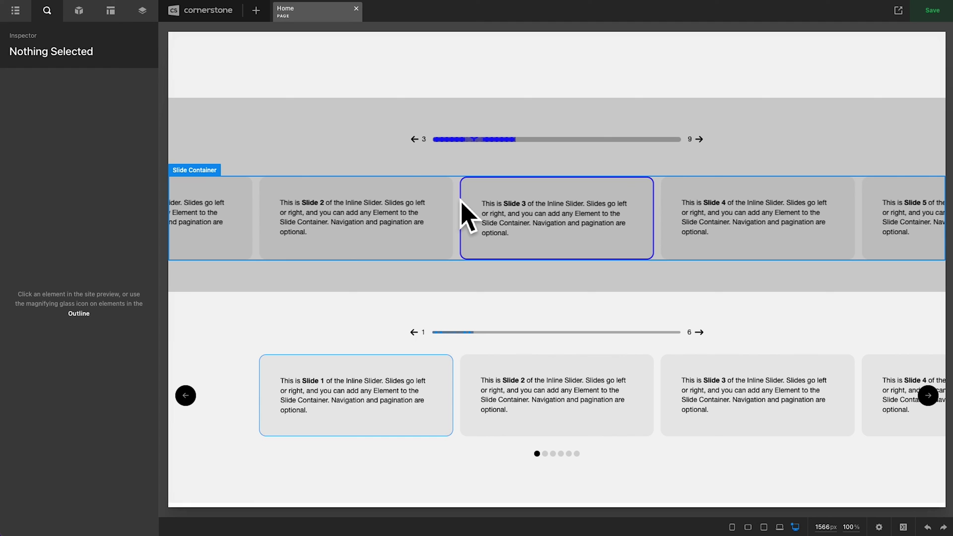
# - Enable Pause on Hover for the gray section's Slide Container in Cornerstone and save the page
pyautogui.click(461, 202)
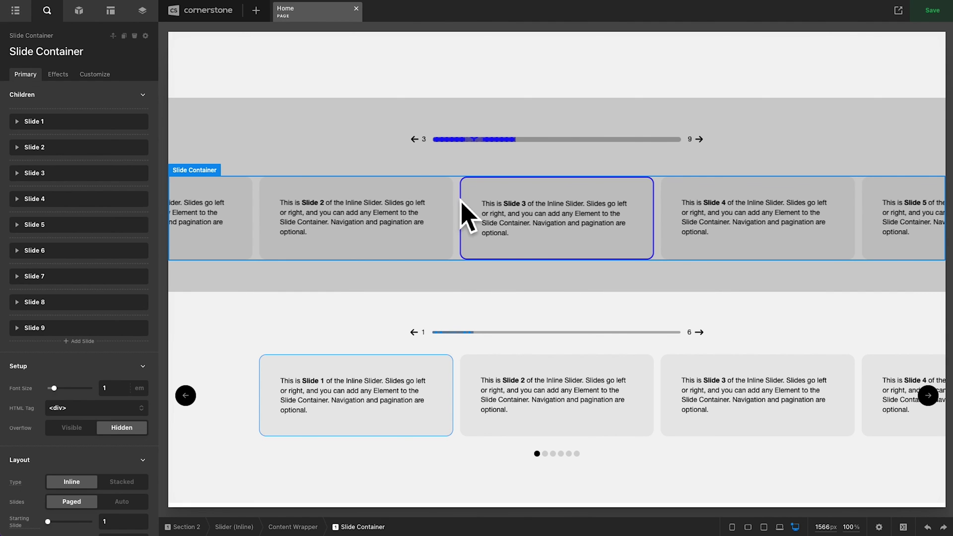
pyautogui.scroll(-5, 119, 199)
pyautogui.scroll(-4, 119, 198)
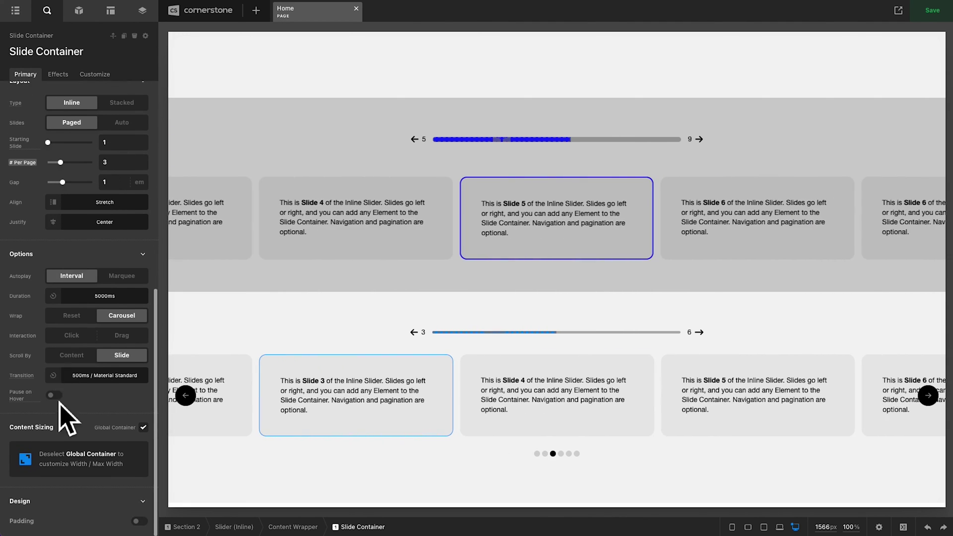
pyautogui.click(54, 396)
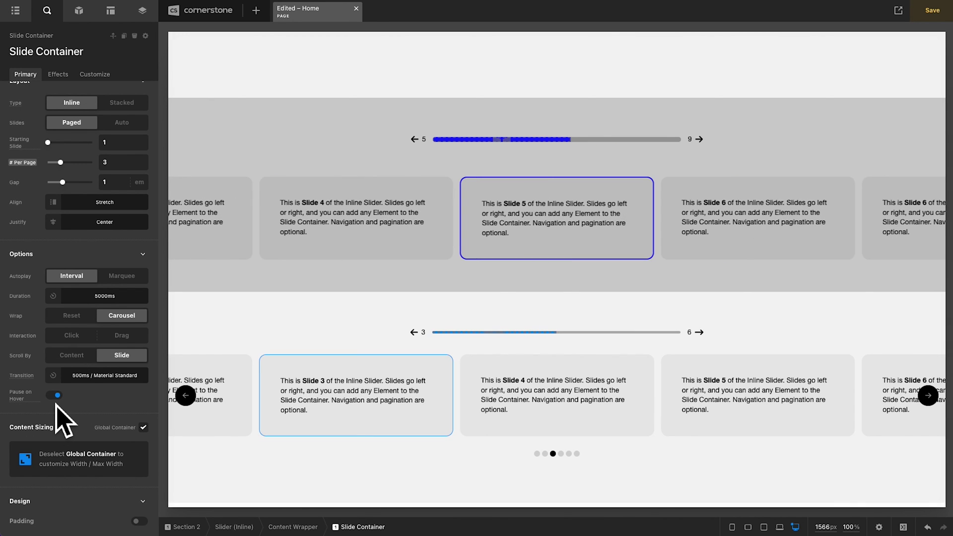
pyautogui.hotkey('ctrl', 's')
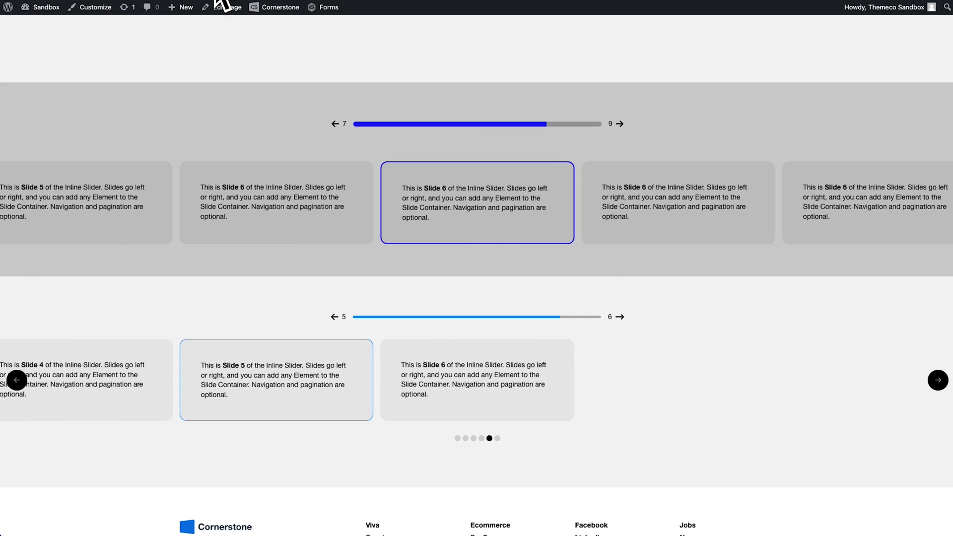
# - Reload the live page and bring the gray section's slider into view to check its pause on hover
pyautogui.hotkey('ctrl', 'r')
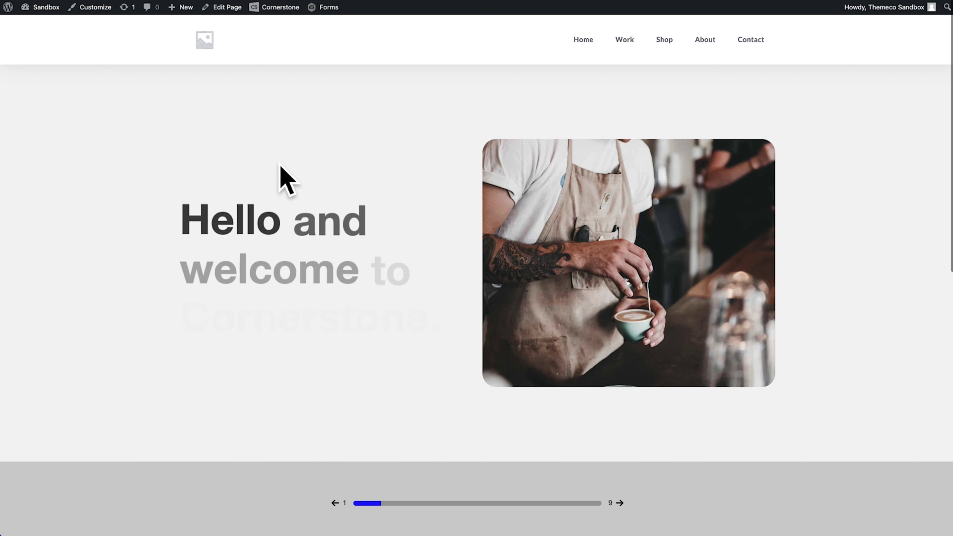
pyautogui.scroll(-5, 278, 179)
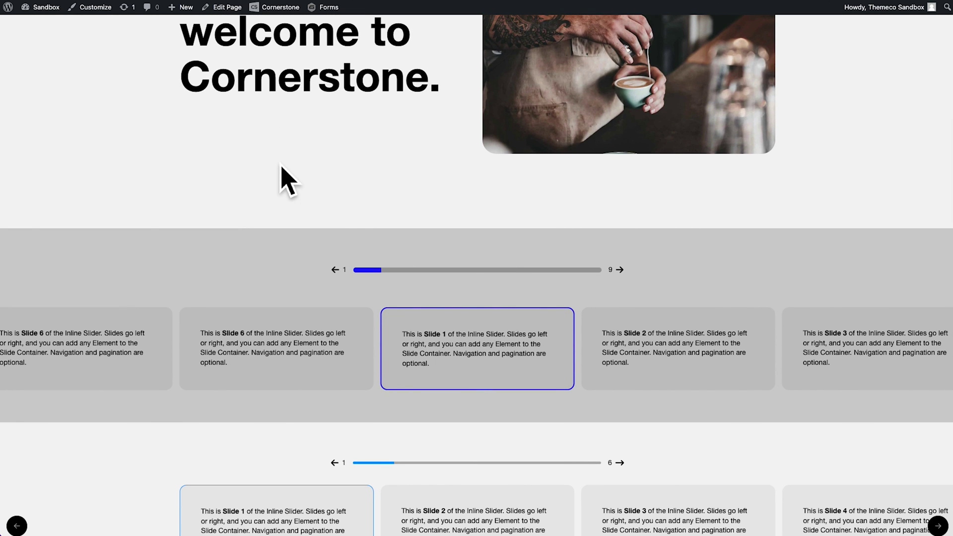